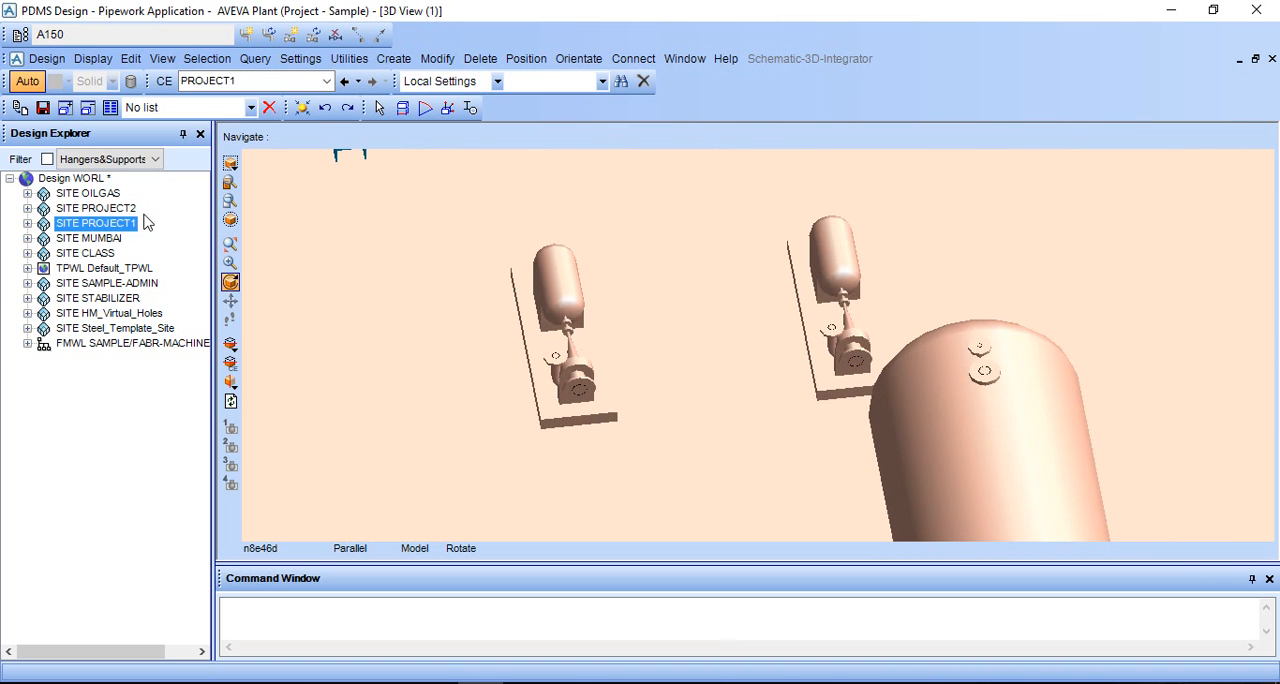
# - Create an unnamed zone with unset purpose under SITE PROJECT1
pyautogui.click(27, 223)
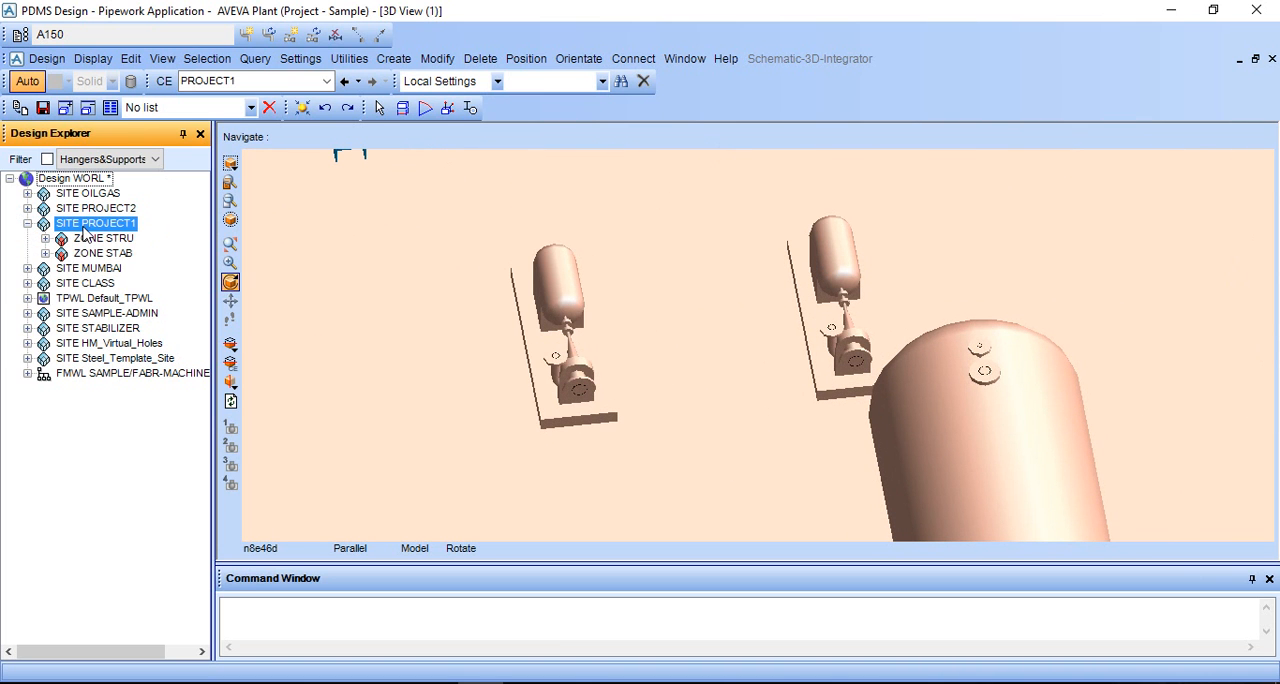
pyautogui.click(394, 58)
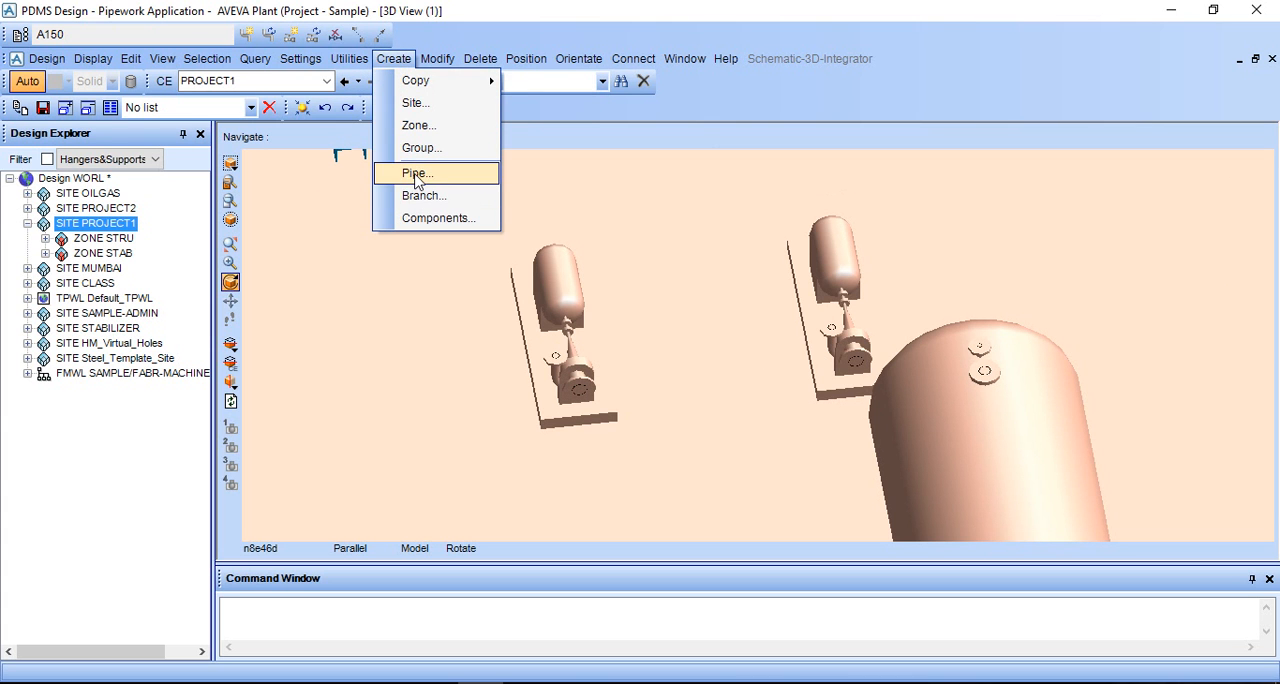
pyautogui.click(419, 125)
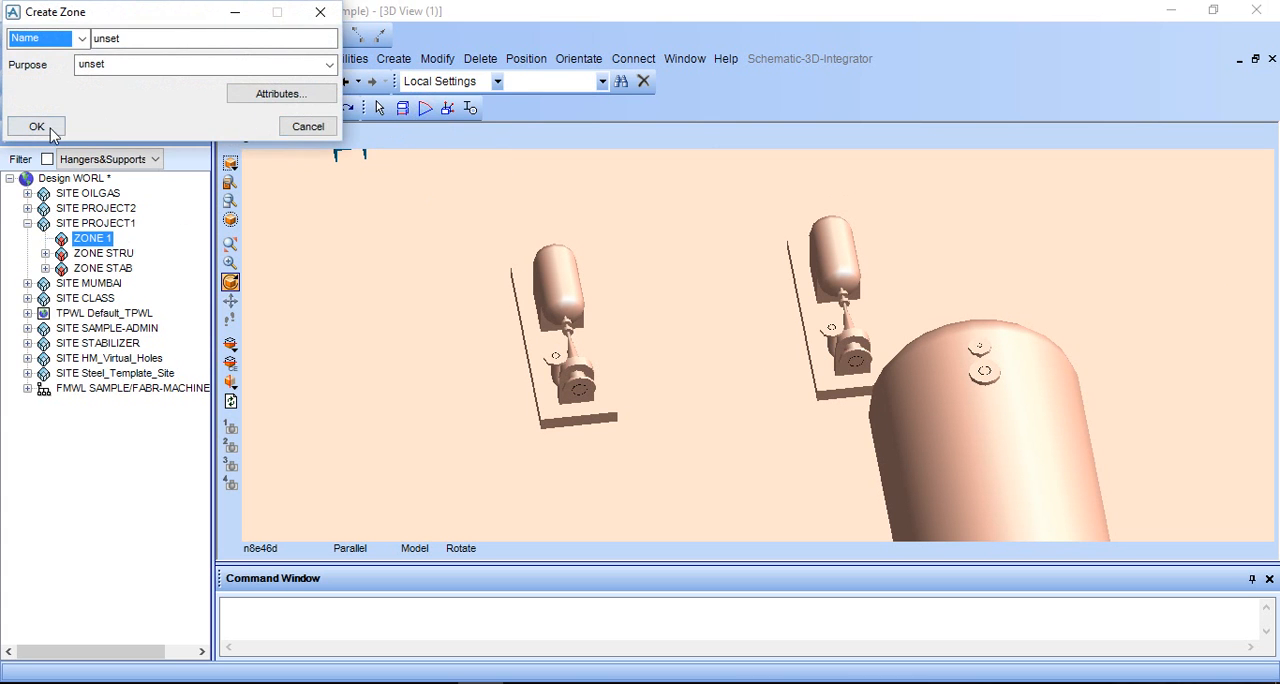
pyautogui.click(60, 130)
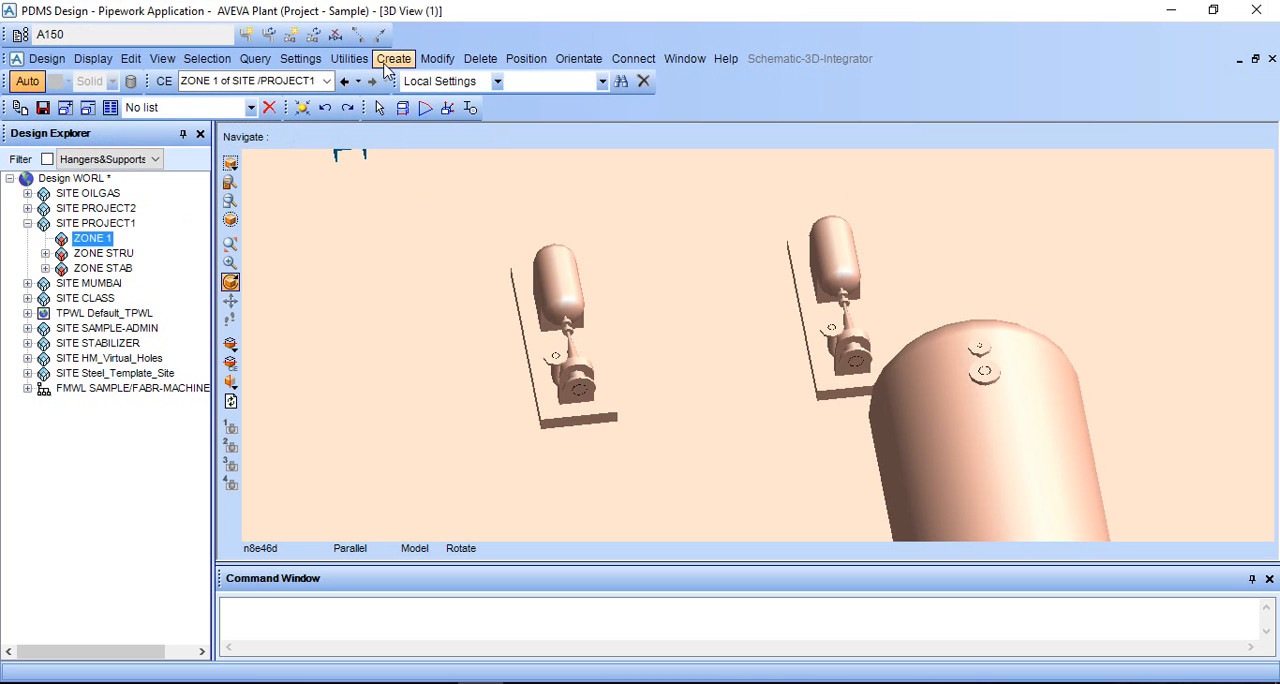
# - Create an unnamed pipe with piping specification A1A and no primary system in the new zone
pyautogui.click(386, 64)
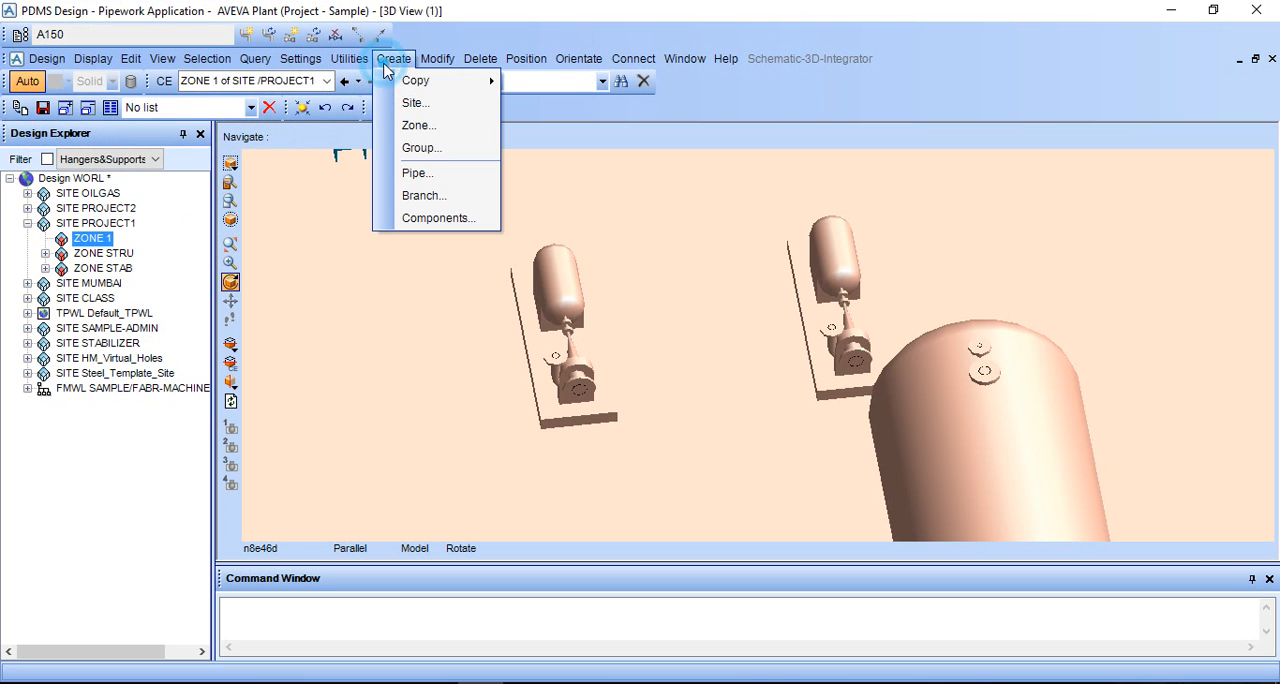
pyautogui.click(412, 174)
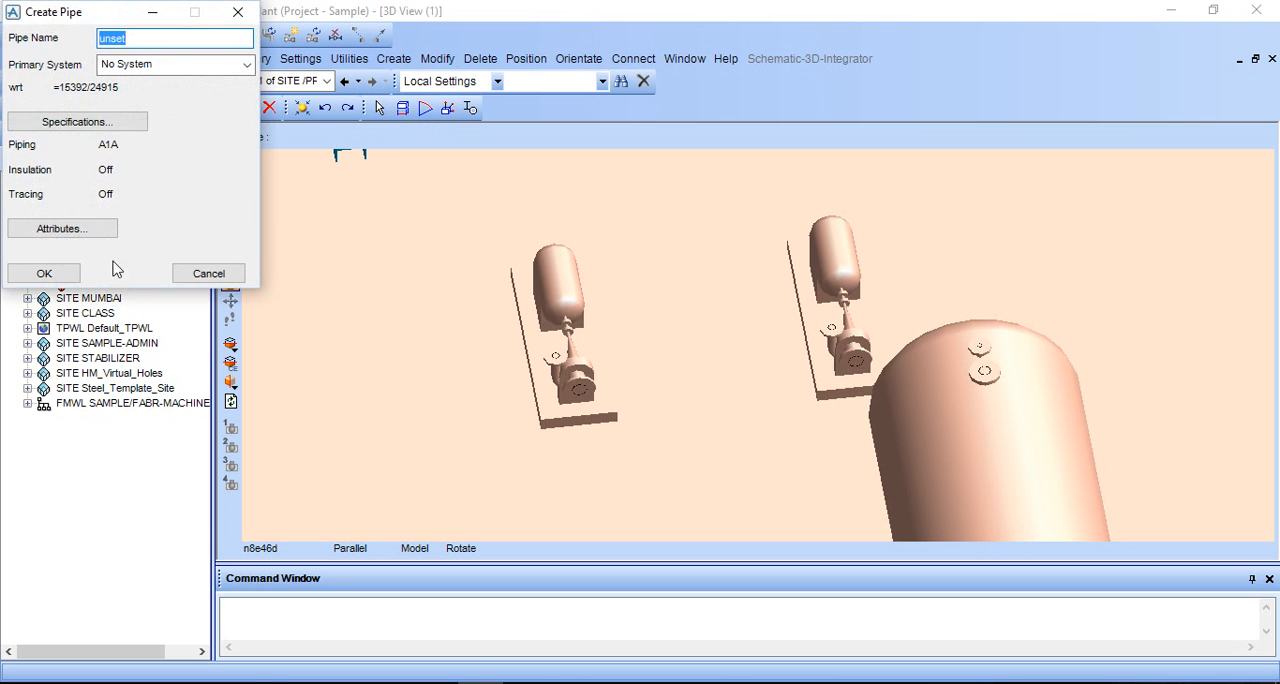
pyautogui.click(43, 268)
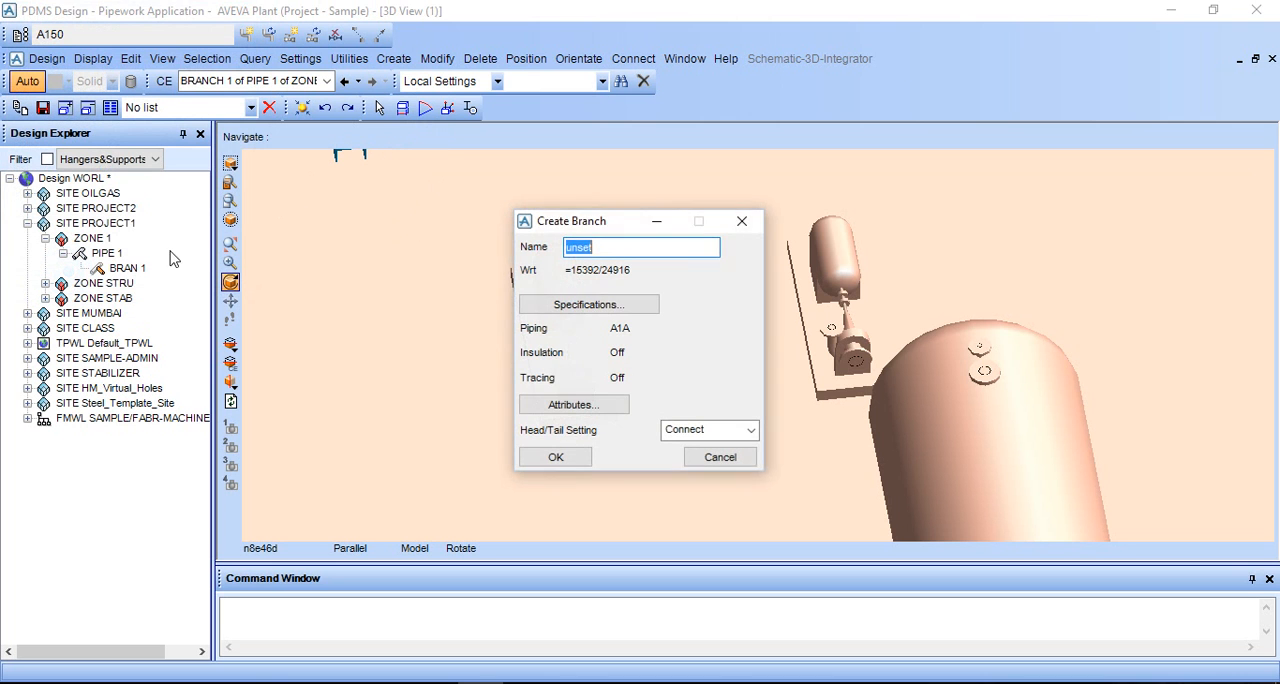
# - Create the pipe's branch with the Connect head/tail setting and close the connection form
pyautogui.click(556, 457)
pyautogui.moveTo(632, 268); pyautogui.dragTo(364, 90)
pyautogui.click(486, 242)
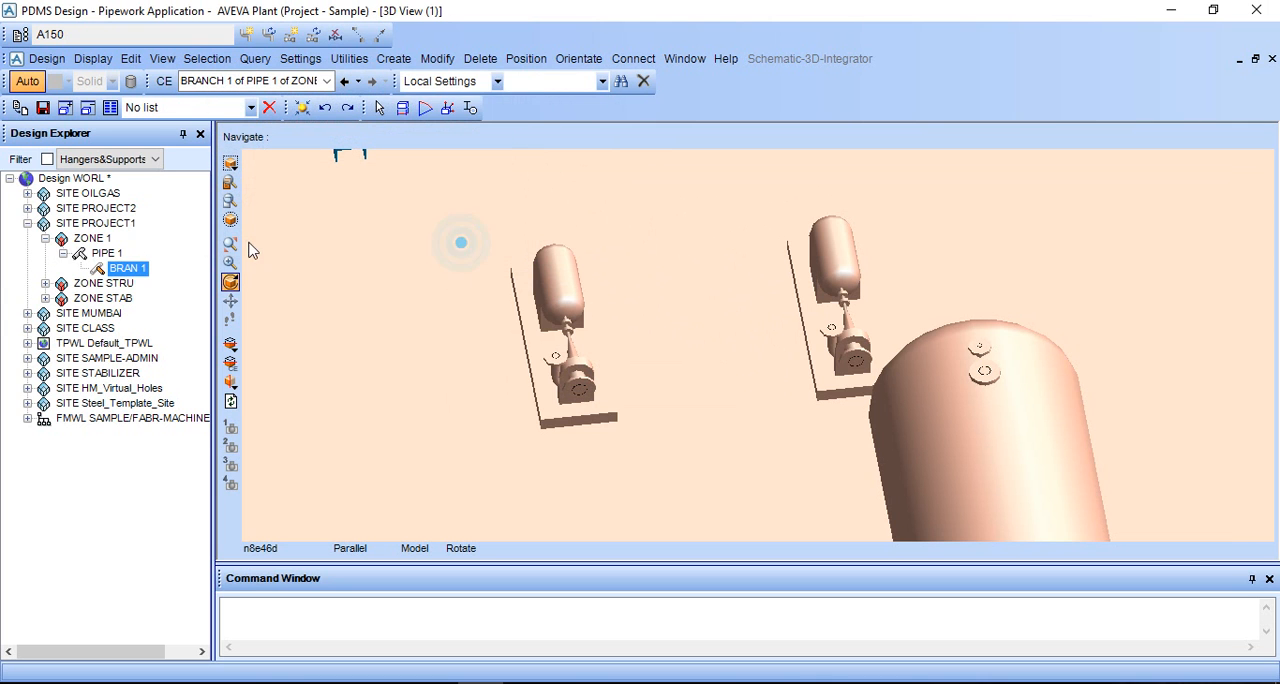
# - Delete the branch under the new pipe
pyautogui.click(408, 66)
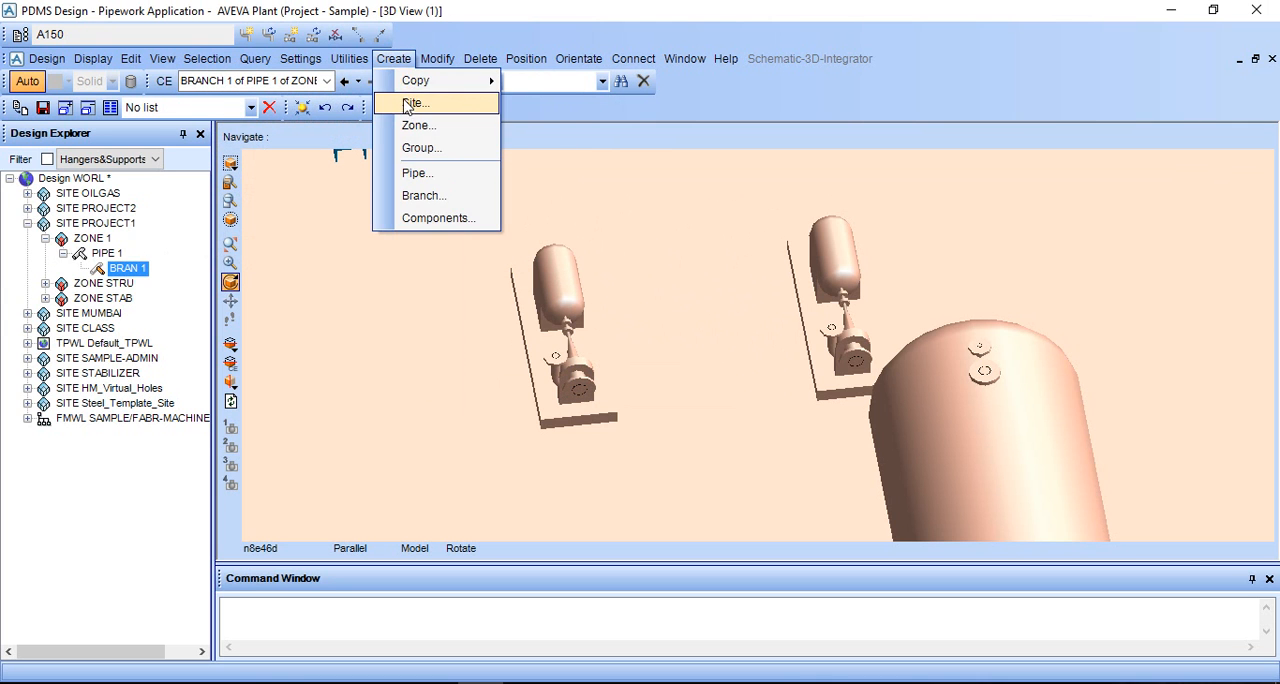
pyautogui.rightClick(112, 270)
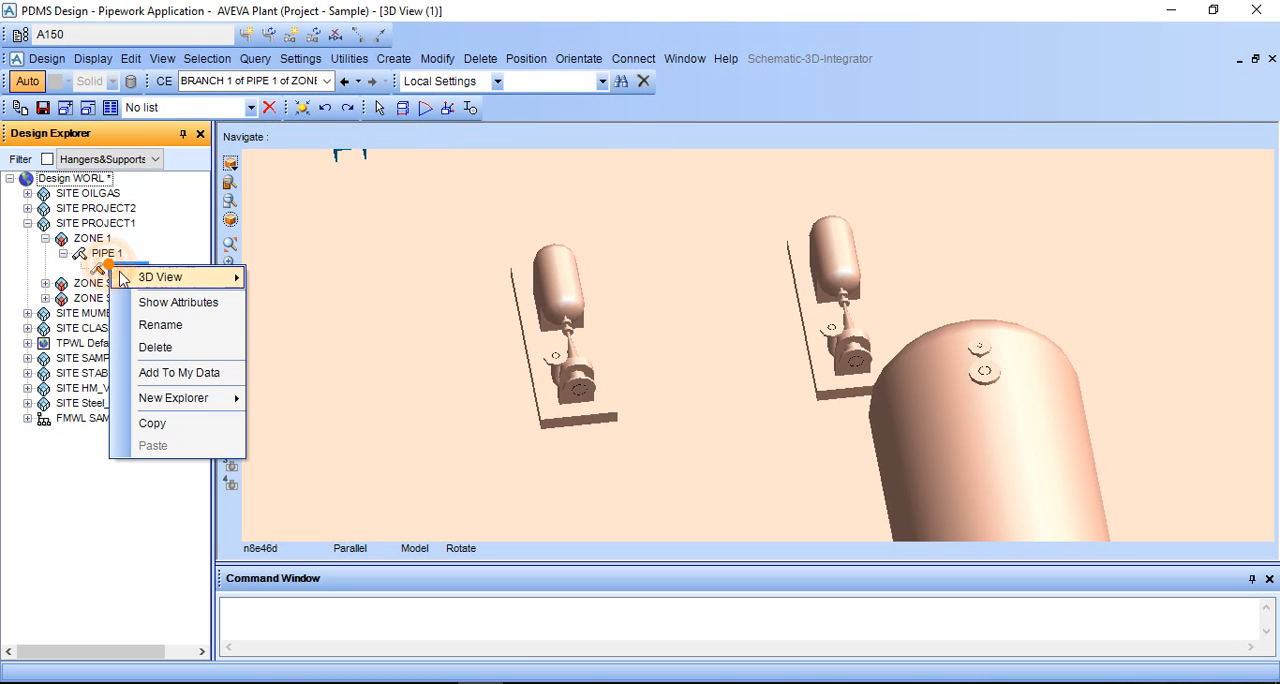
pyautogui.click(198, 348)
pyautogui.click(602, 375)
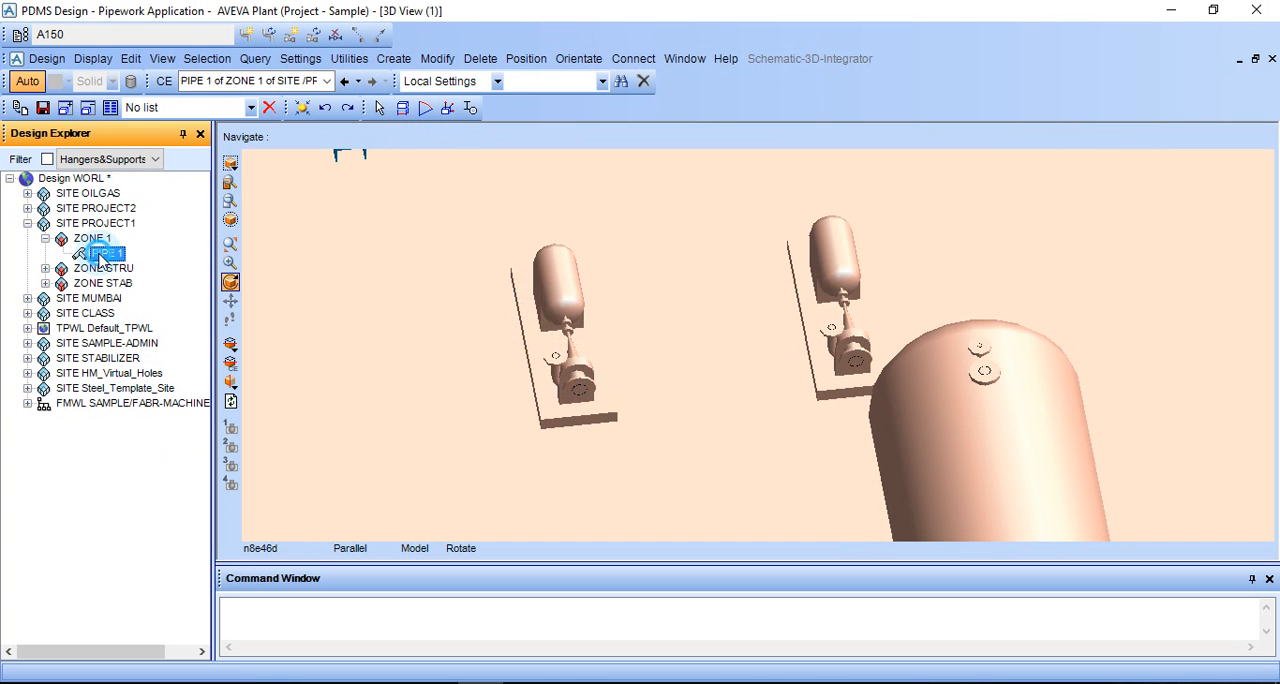
# - Create an unnamed A1A branch under the pipe with the head/tail setting Explicit
pyautogui.click(437, 58)
pyautogui.moveTo(394, 58)
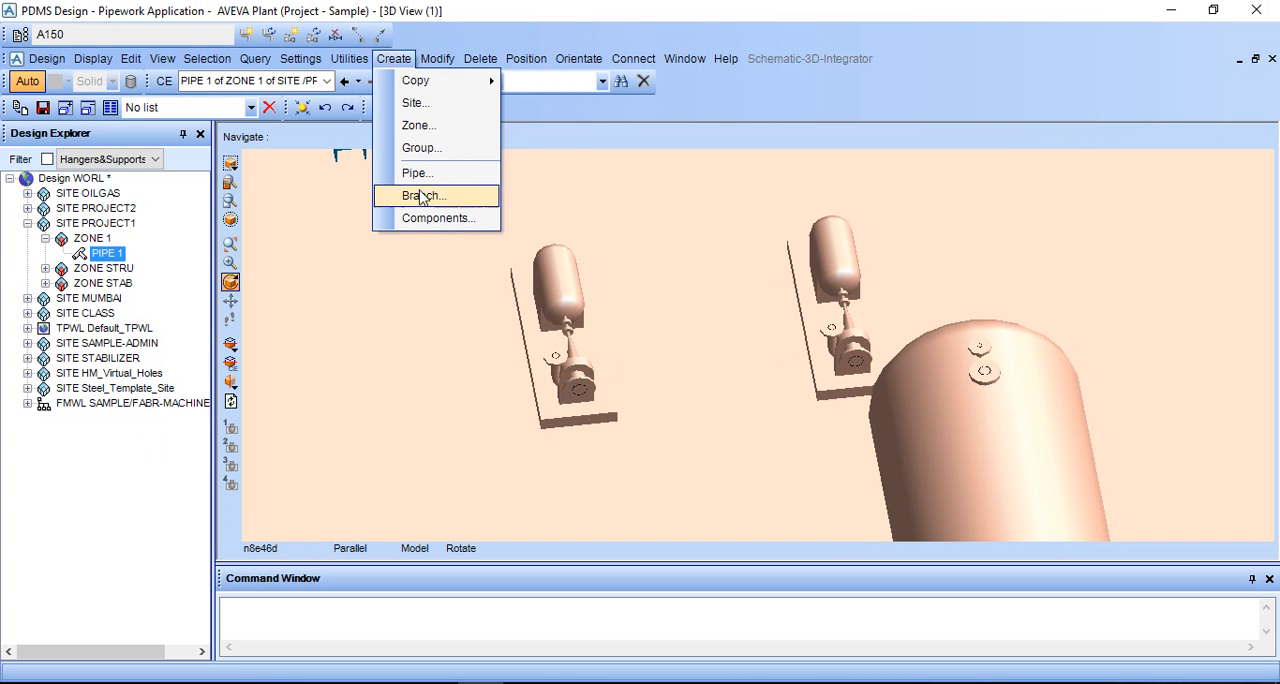
pyautogui.click(424, 195)
pyautogui.click(168, 220)
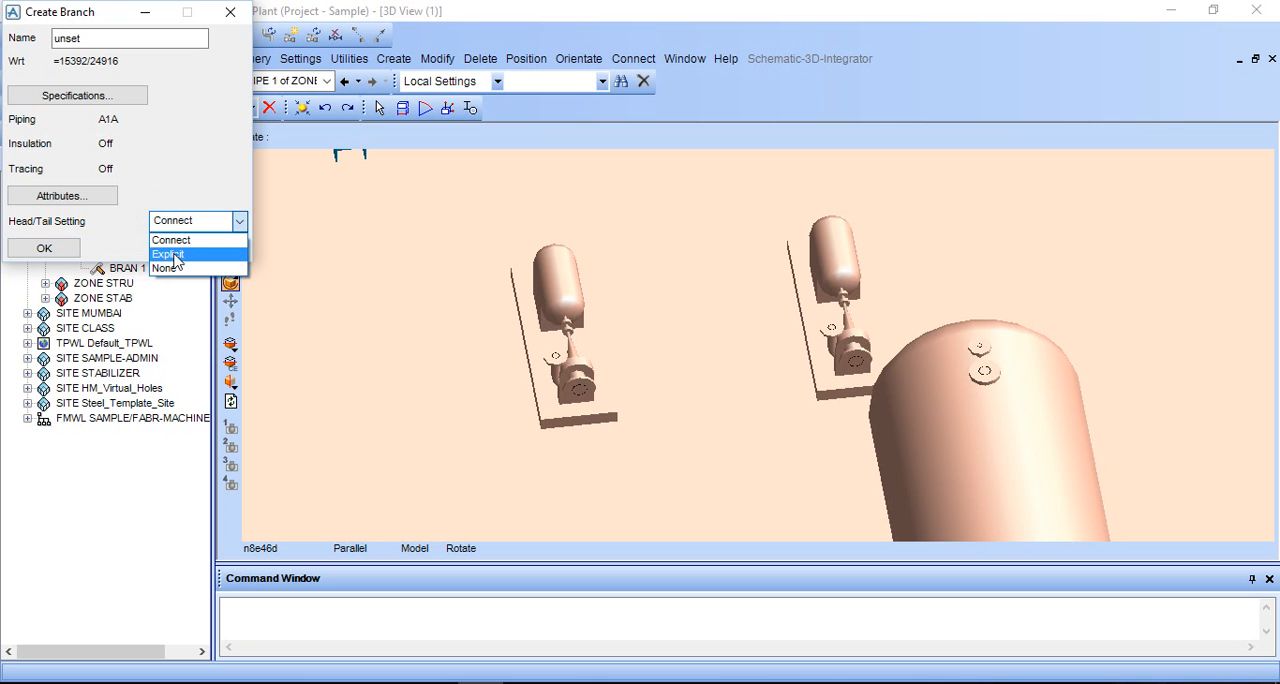
pyautogui.click(174, 255)
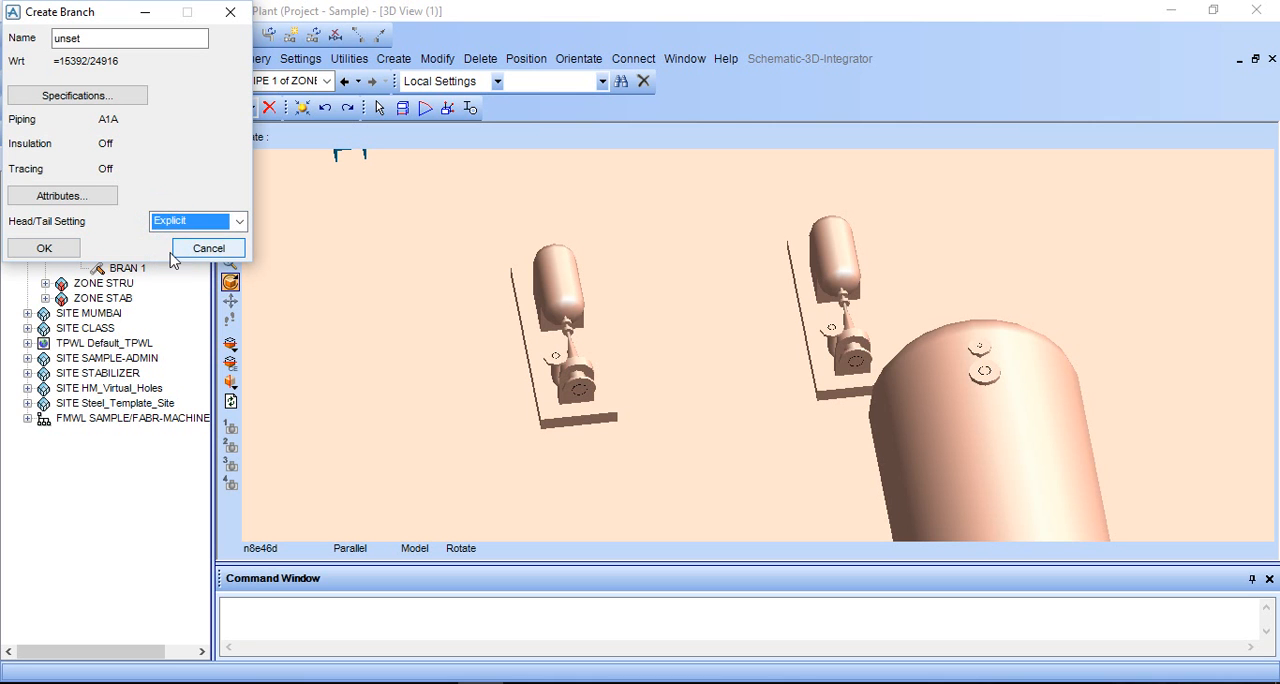
pyautogui.click(60, 254)
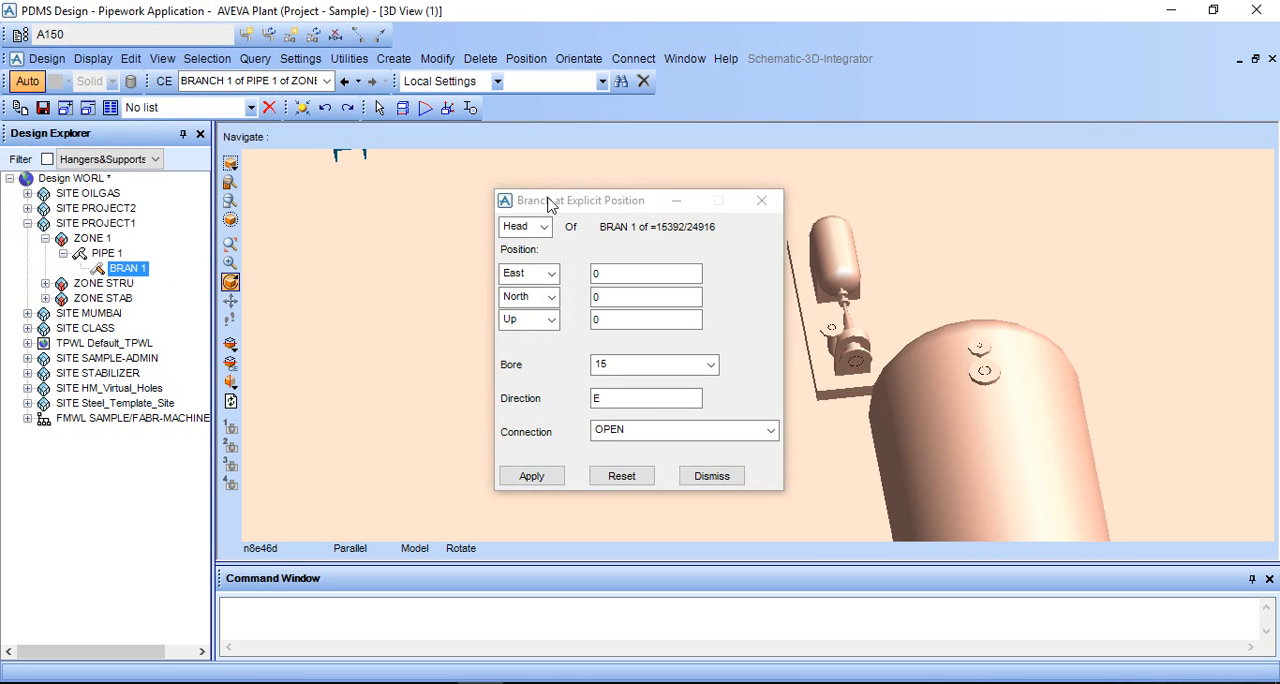
# - Apply the branch head at East 0, North 0, Up 0 with bore 15, direction E and an OPEN connection
pyautogui.moveTo(560, 196); pyautogui.dragTo(228, 22)
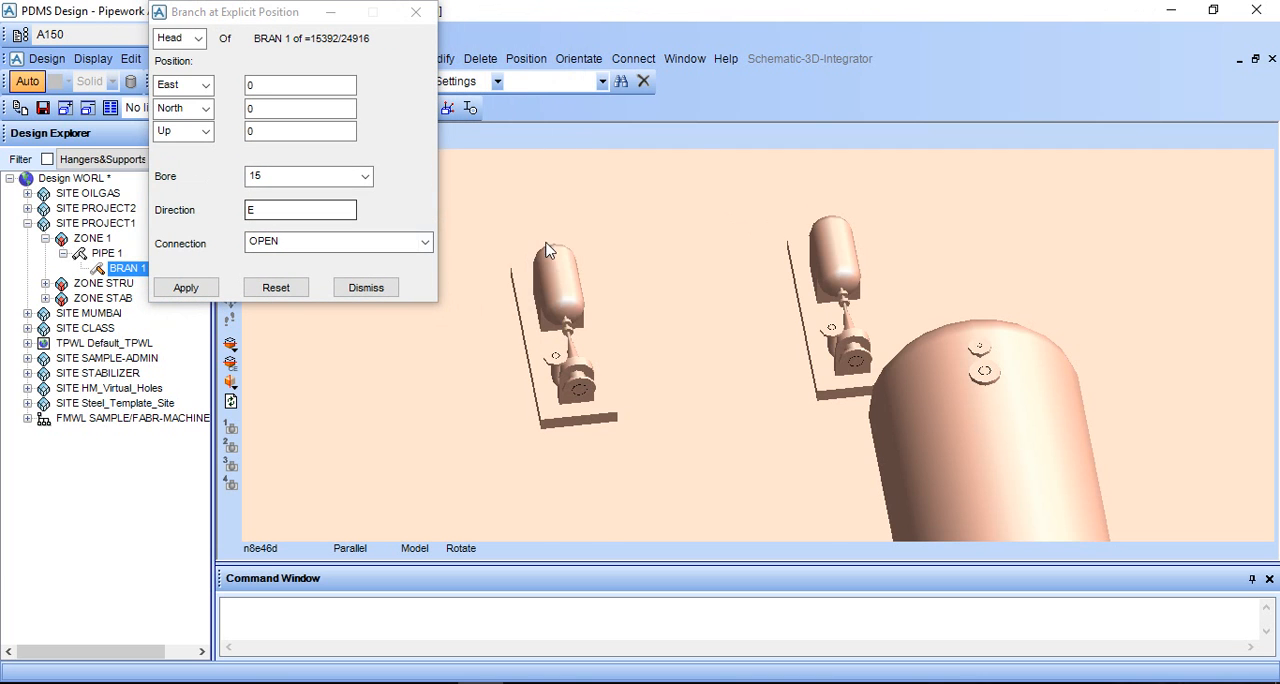
pyautogui.scroll(-3, 686, 328)
pyautogui.click(186, 287)
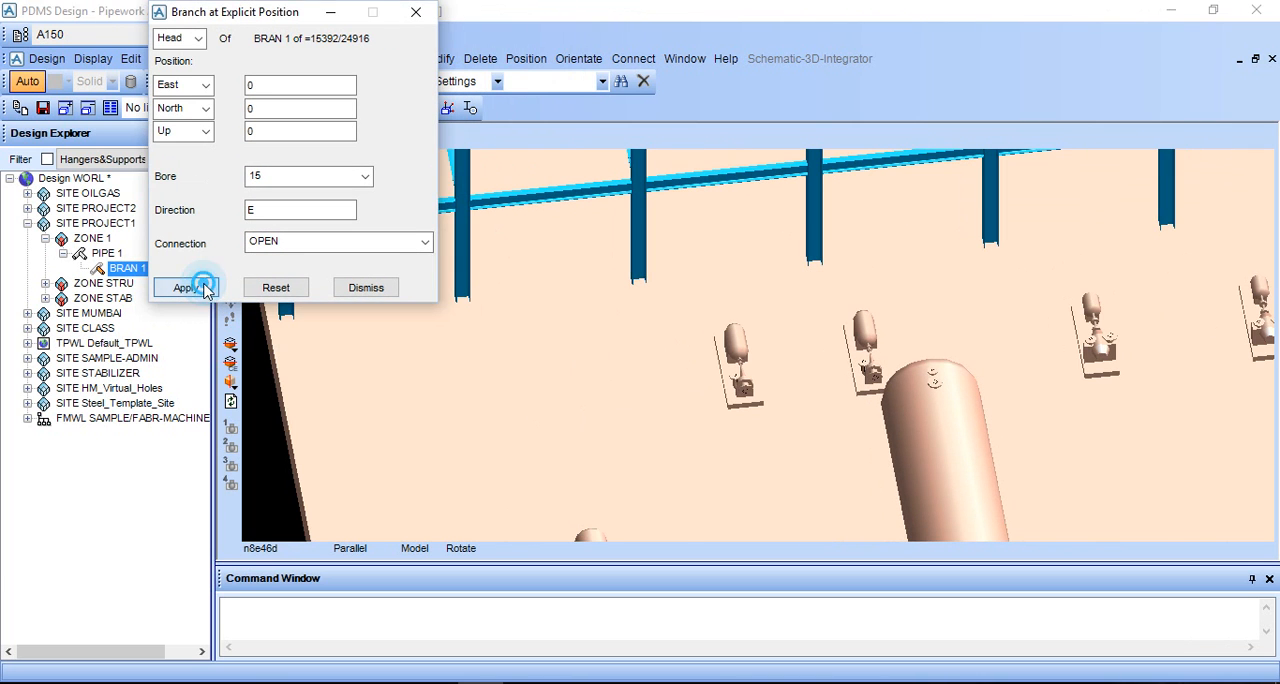
pyautogui.scroll(-3, 843, 446)
pyautogui.scroll(2, 843, 446)
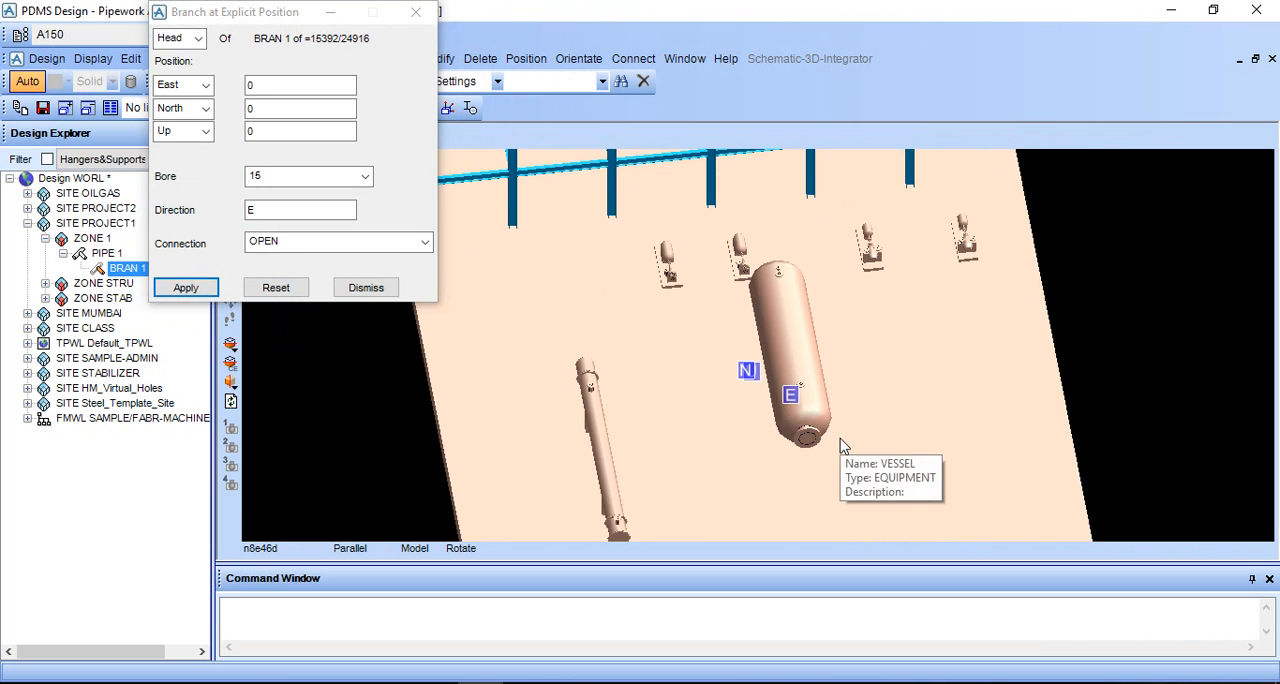
# - Show the model as a wireframe in plan view with north up
pyautogui.rightClick(1046, 339)
pyautogui.rightClick(1086, 285)
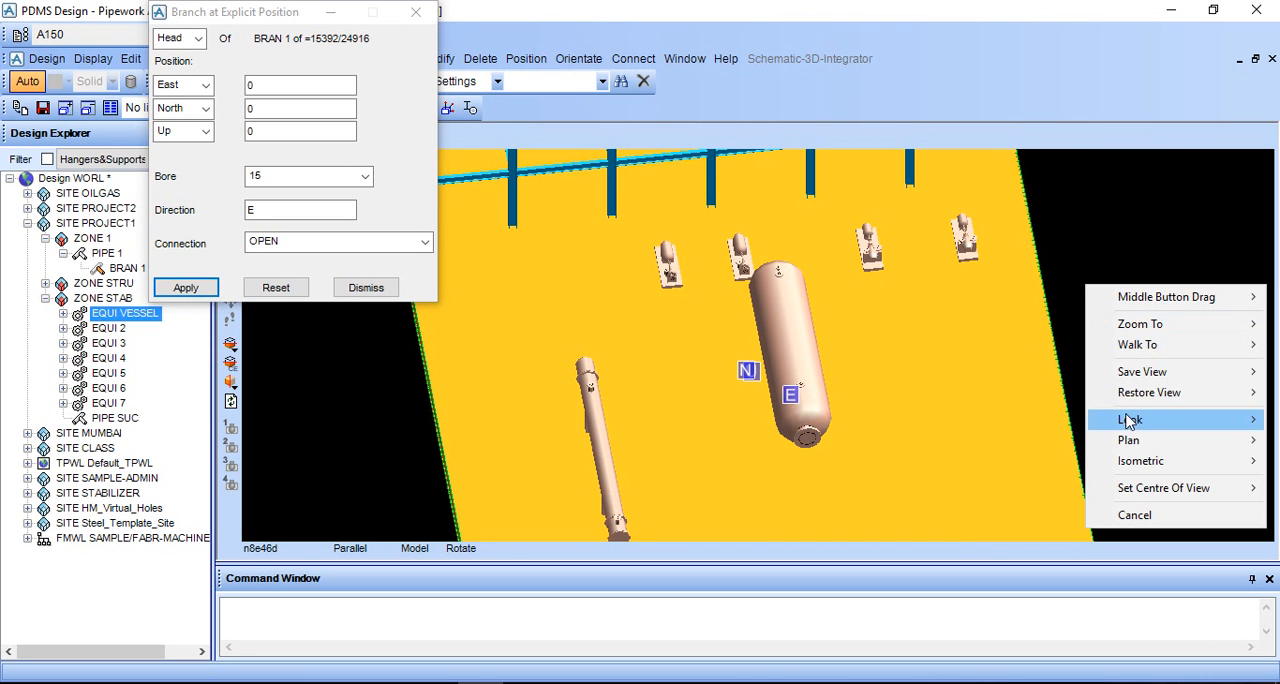
pyautogui.moveTo(1128, 440)
pyautogui.click(1056, 445)
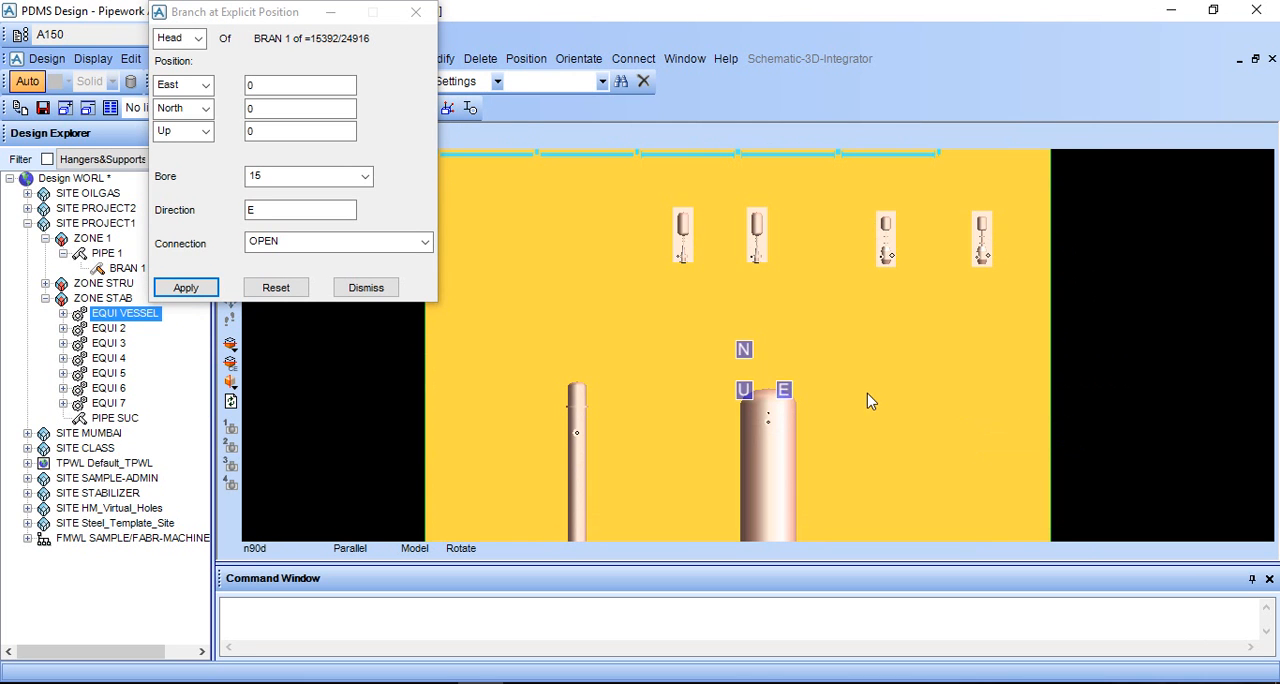
pyautogui.scroll(3, 750, 408)
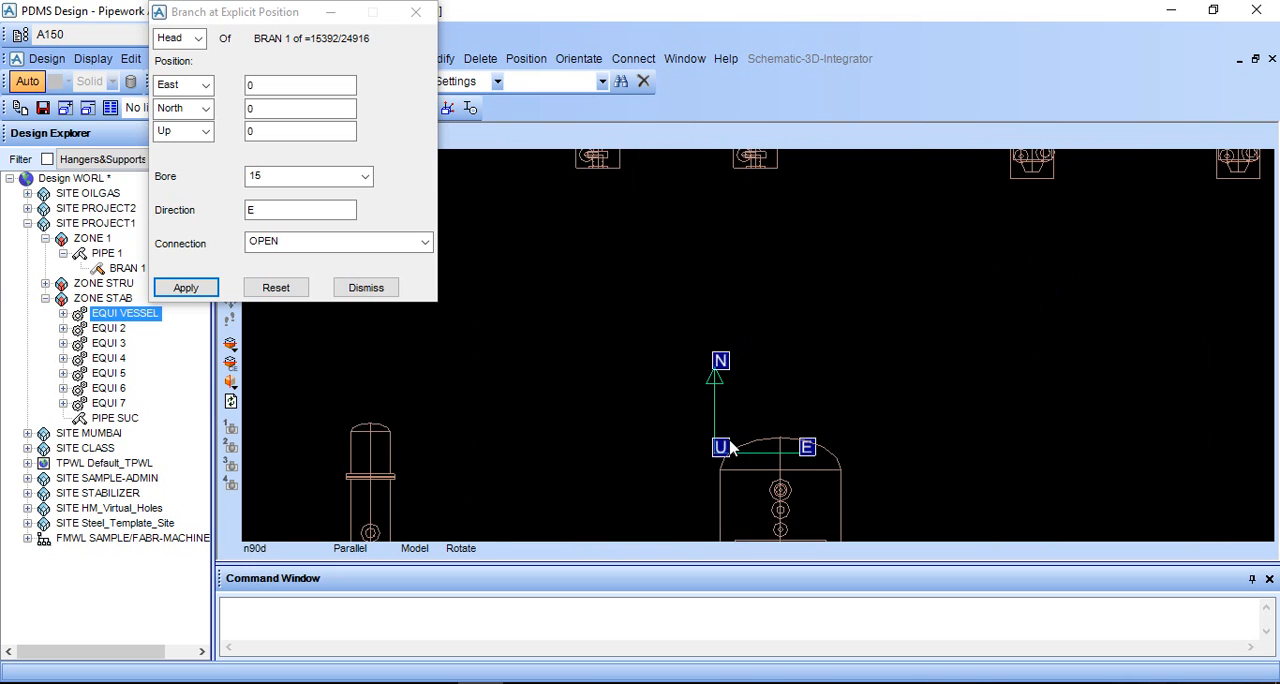
pyautogui.scroll(-2, 716, 466)
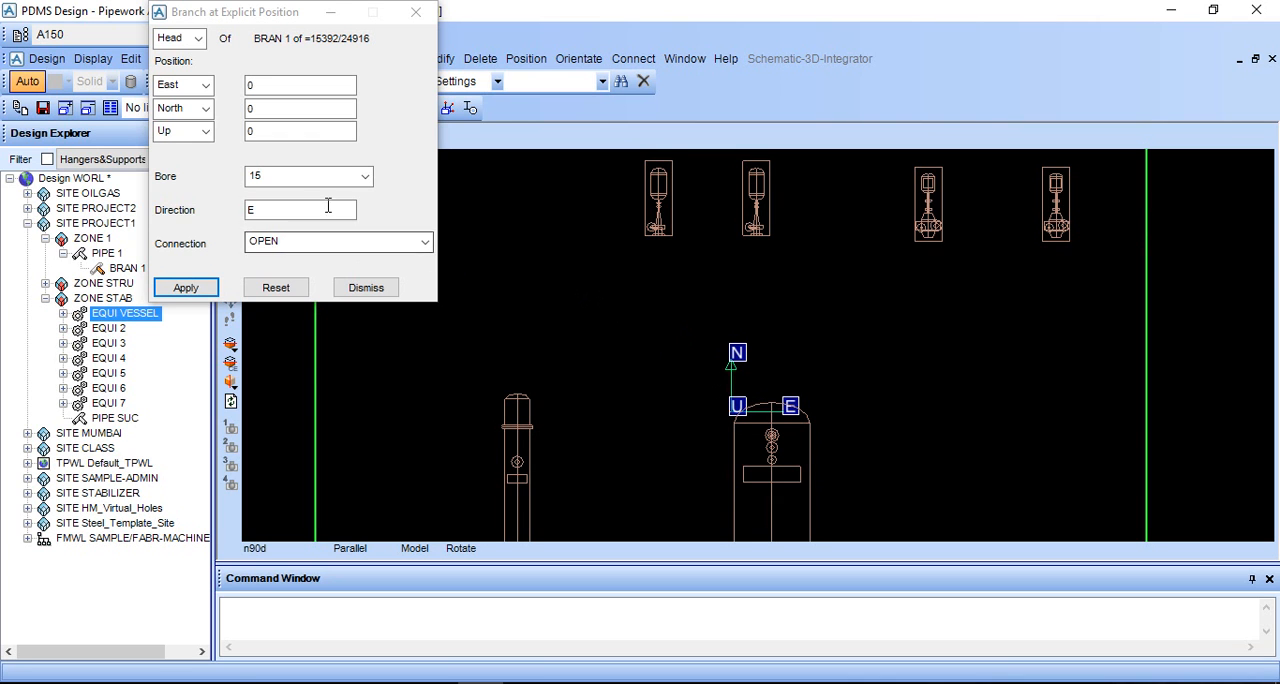
# - Set the branch head's East position to -1500 and apply it
pyautogui.click(258, 84)
pyautogui.press('BackSpace')
pyautogui.press('Tab')
pyautogui.click(182, 285)
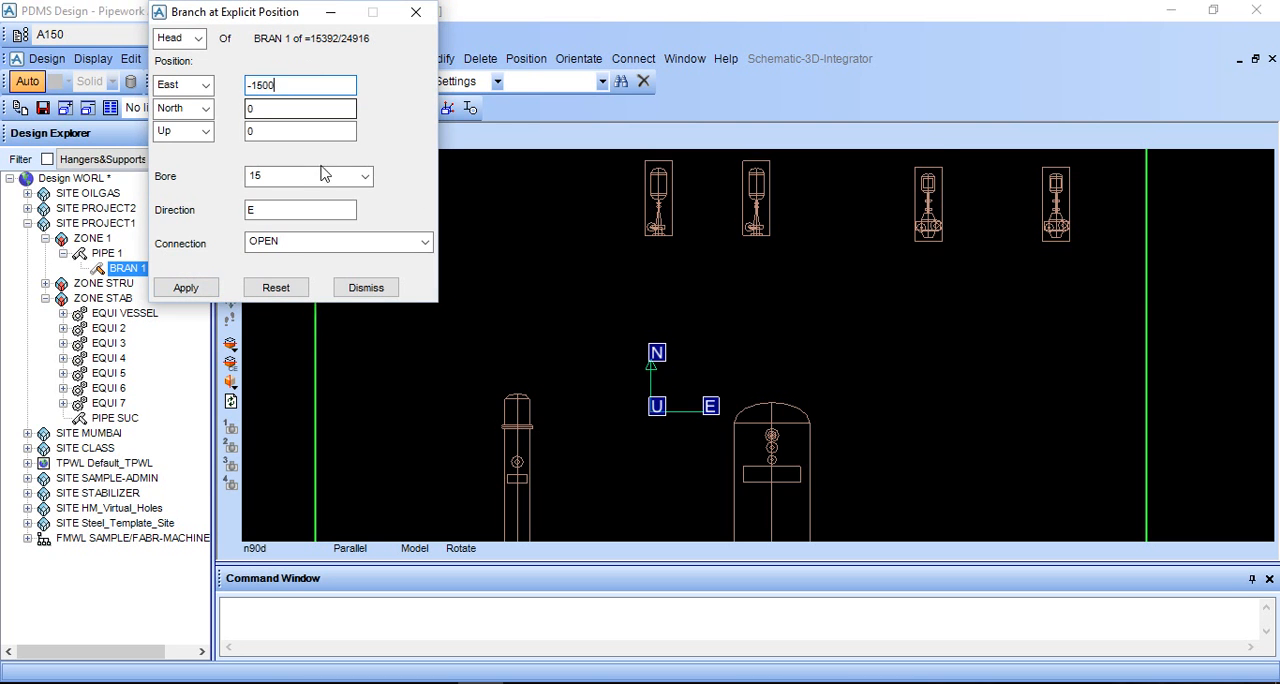
pyautogui.scroll(2, 678, 388)
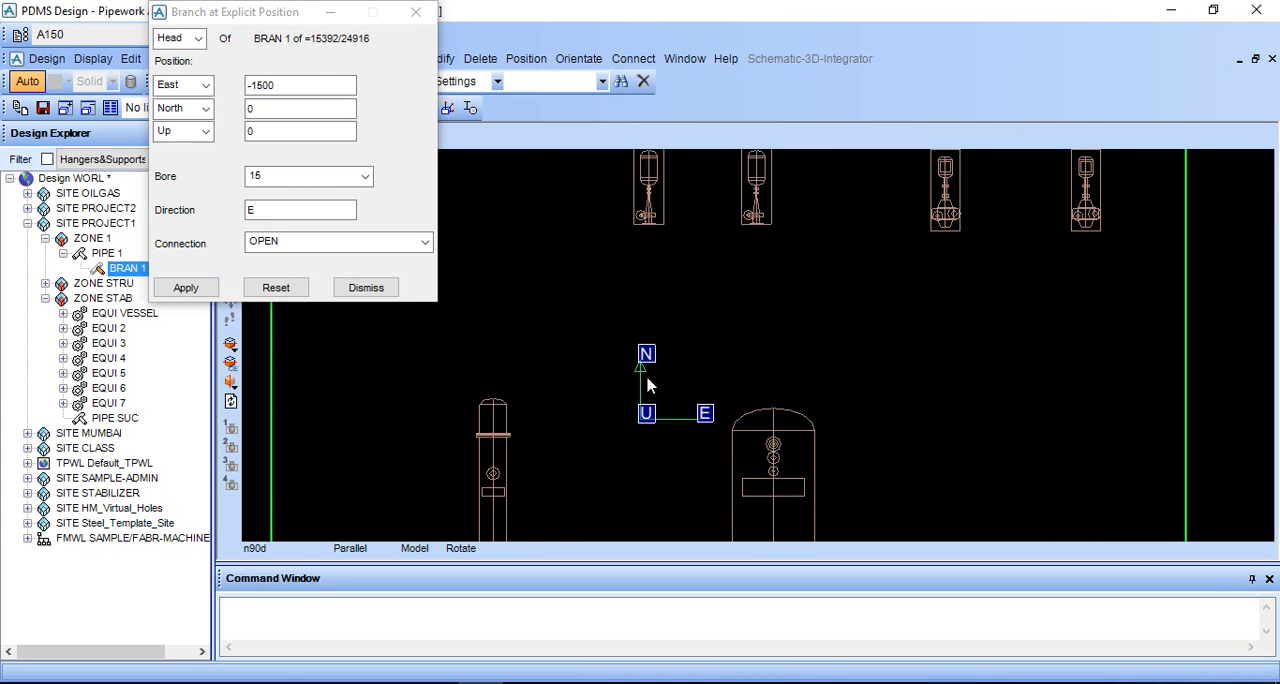
# - Change the branch head's East position to -1700 and apply it
pyautogui.moveTo(290, 85); pyautogui.dragTo(249, 85)
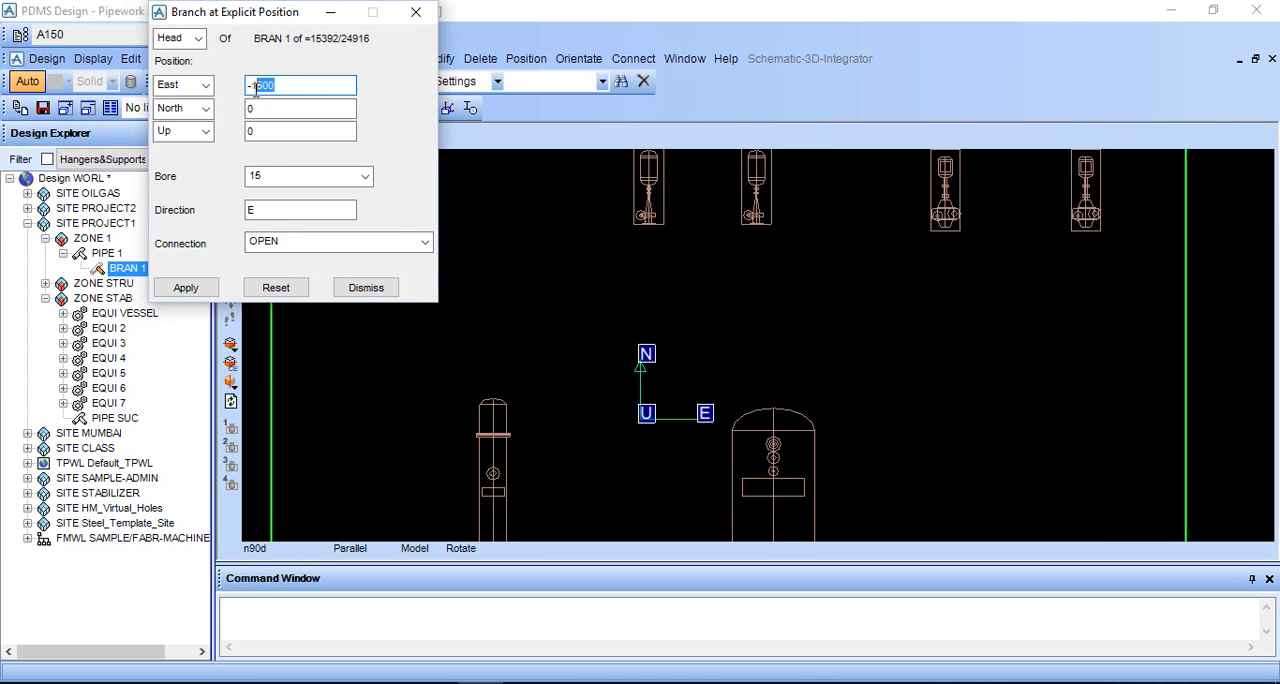
pyautogui.write('1700')
pyautogui.press('Tab')
pyautogui.click(192, 288)
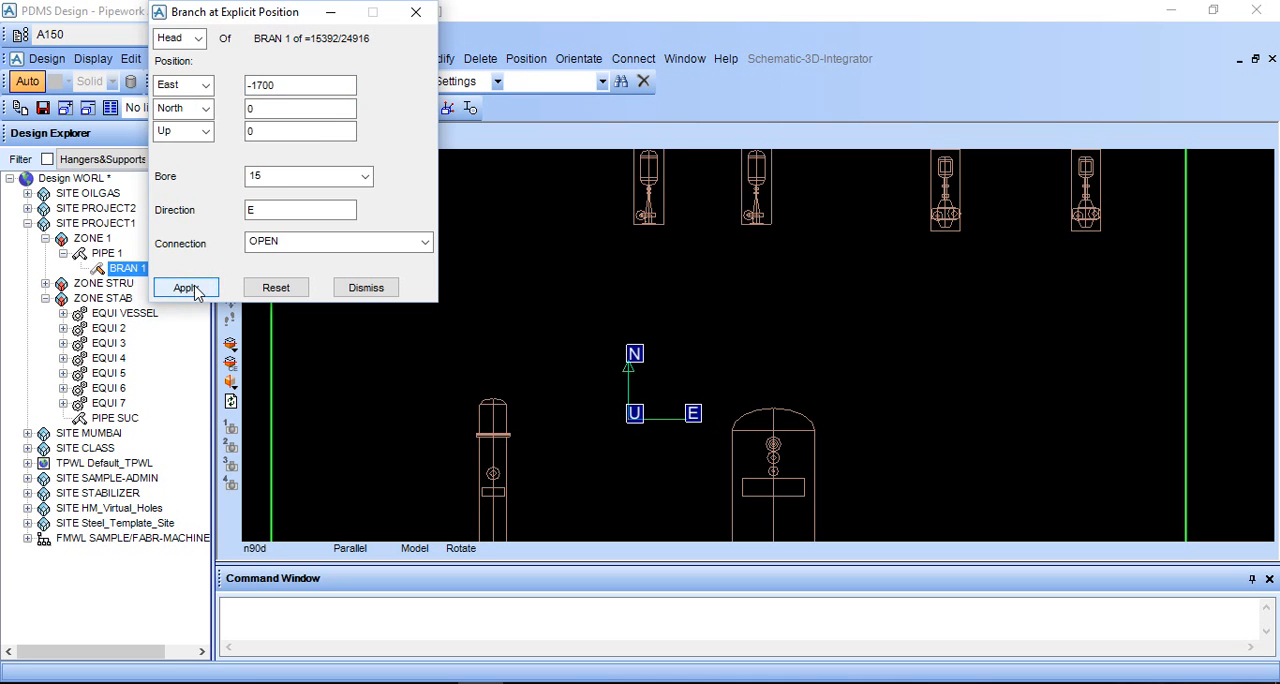
# - Set the branch head's North position to 1500 and apply it
pyautogui.click(263, 106)
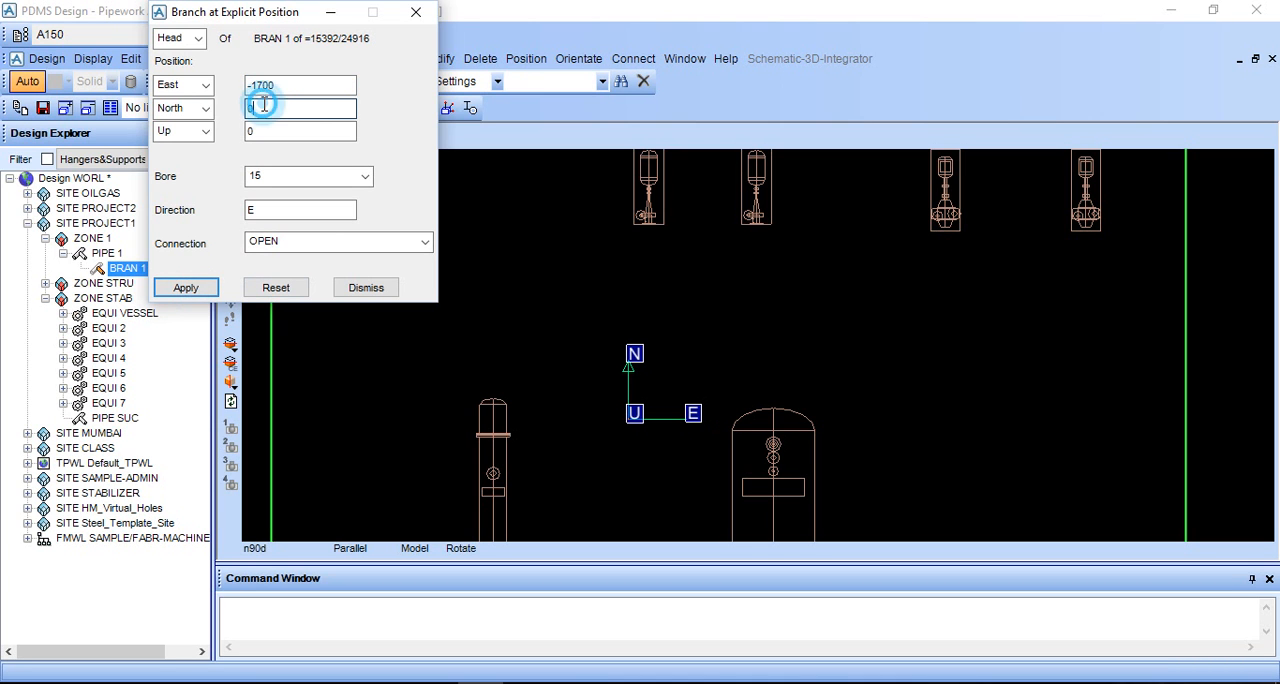
pyautogui.press('BackSpace')
pyautogui.write('1')
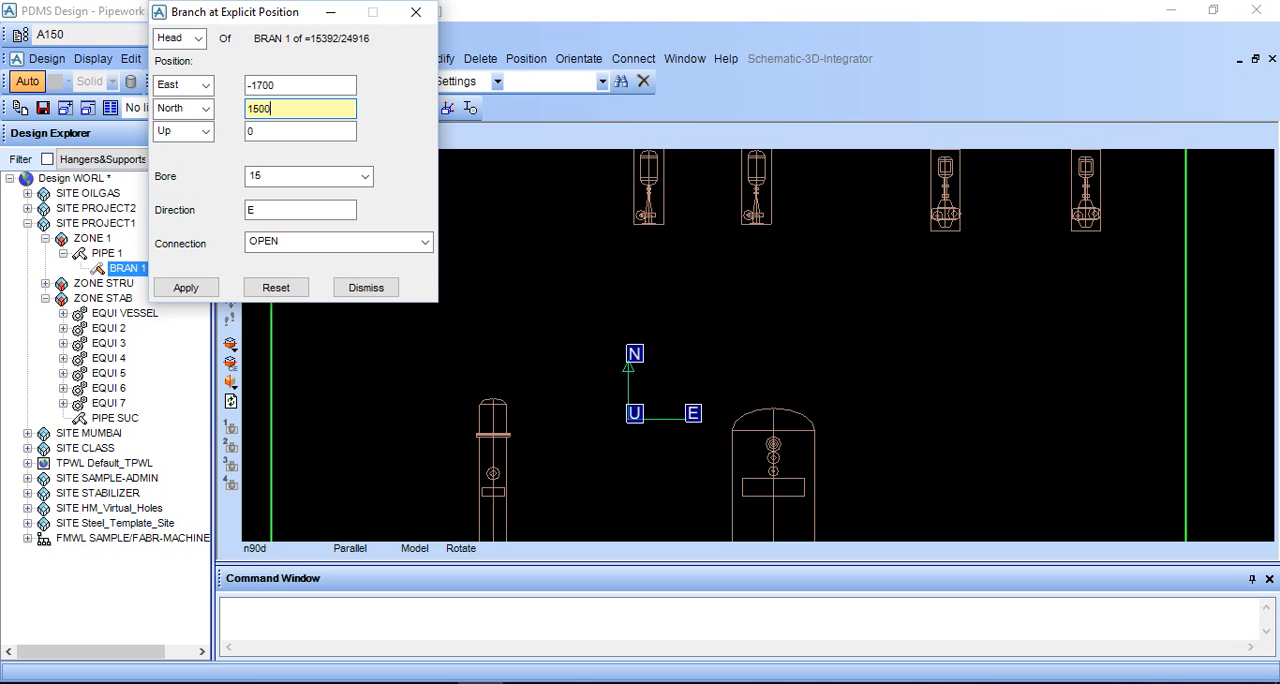
pyautogui.write('500')
pyautogui.press('Tab')
pyautogui.click(183, 288)
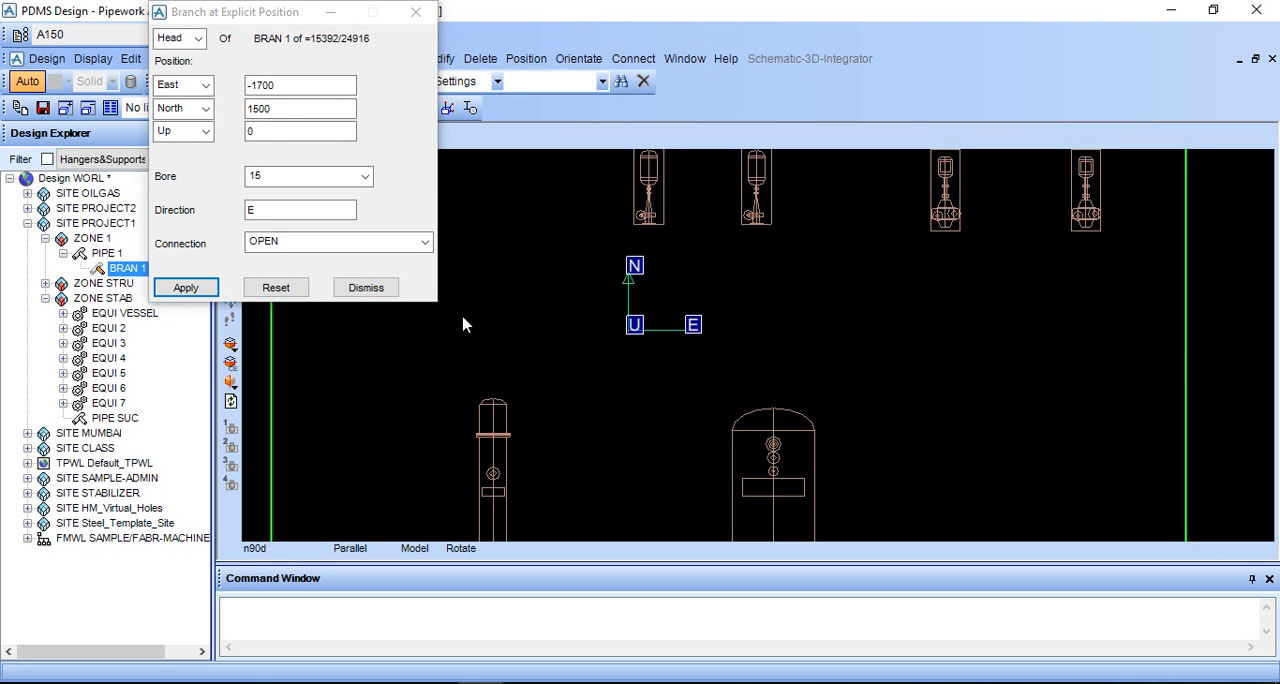
# - Set the branch head's East position to -2000 and apply it
pyautogui.doubleClick(285, 84)
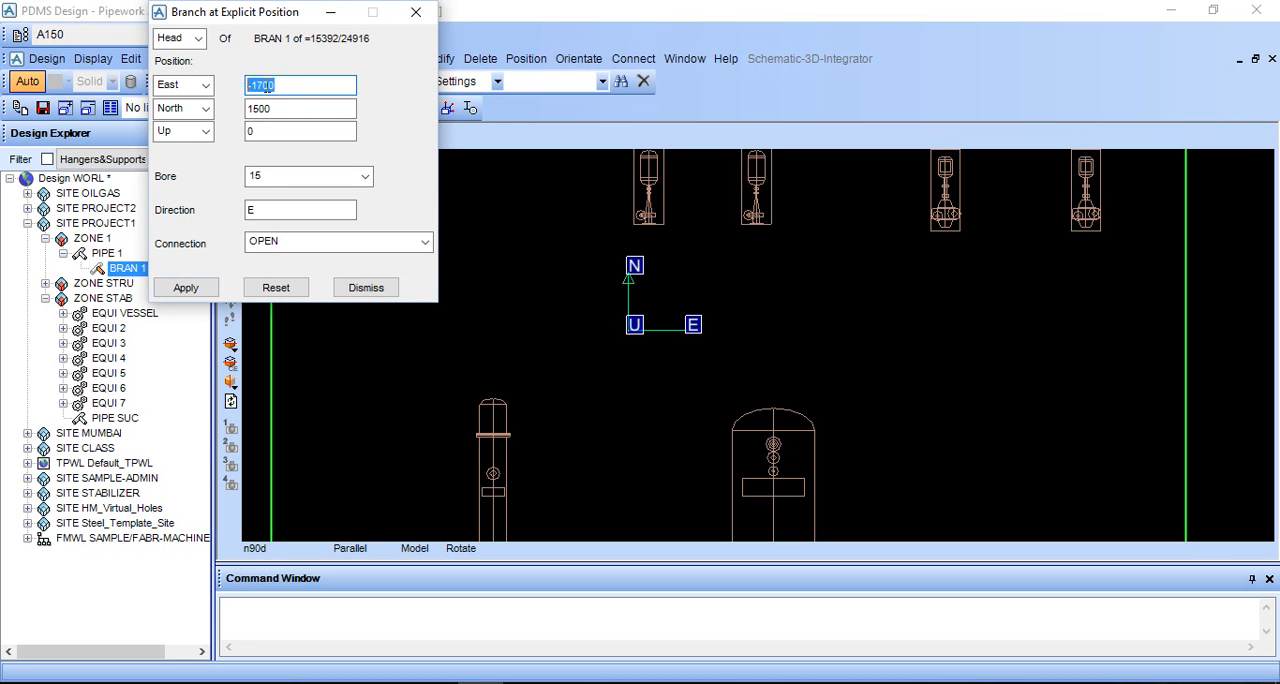
pyautogui.moveTo(286, 84); pyautogui.dragTo(256, 85)
pyautogui.press('BackSpace')
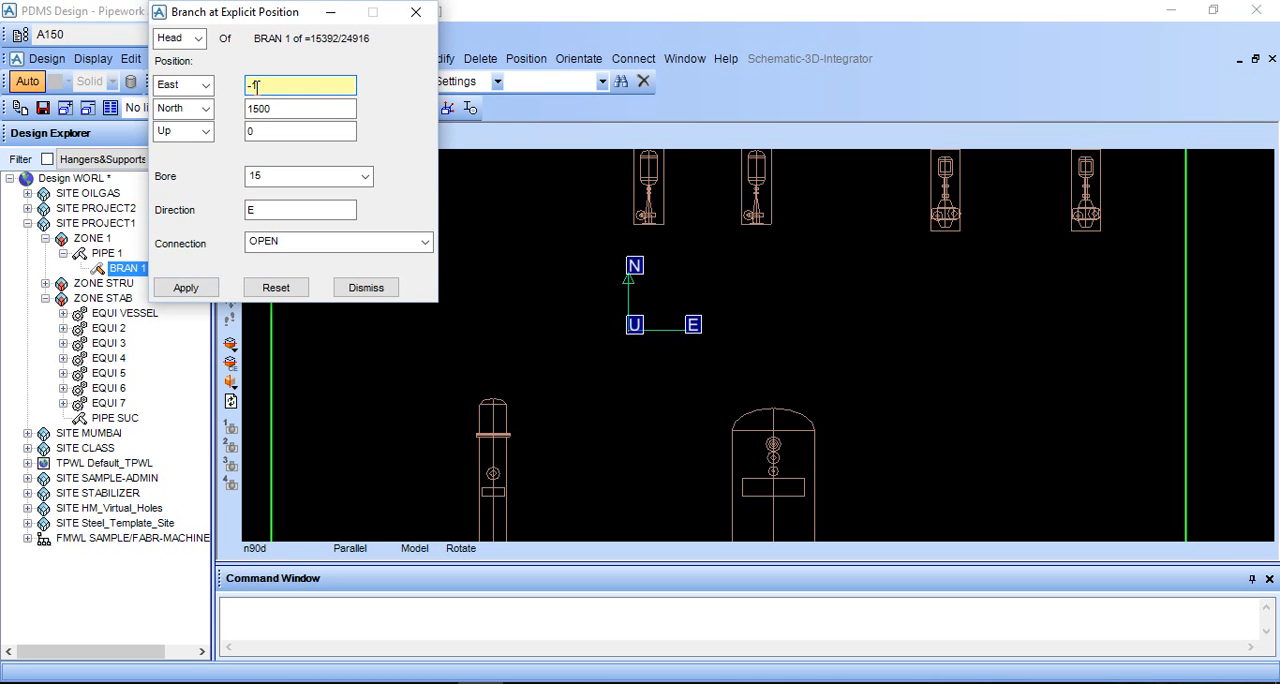
pyautogui.press('Tab')
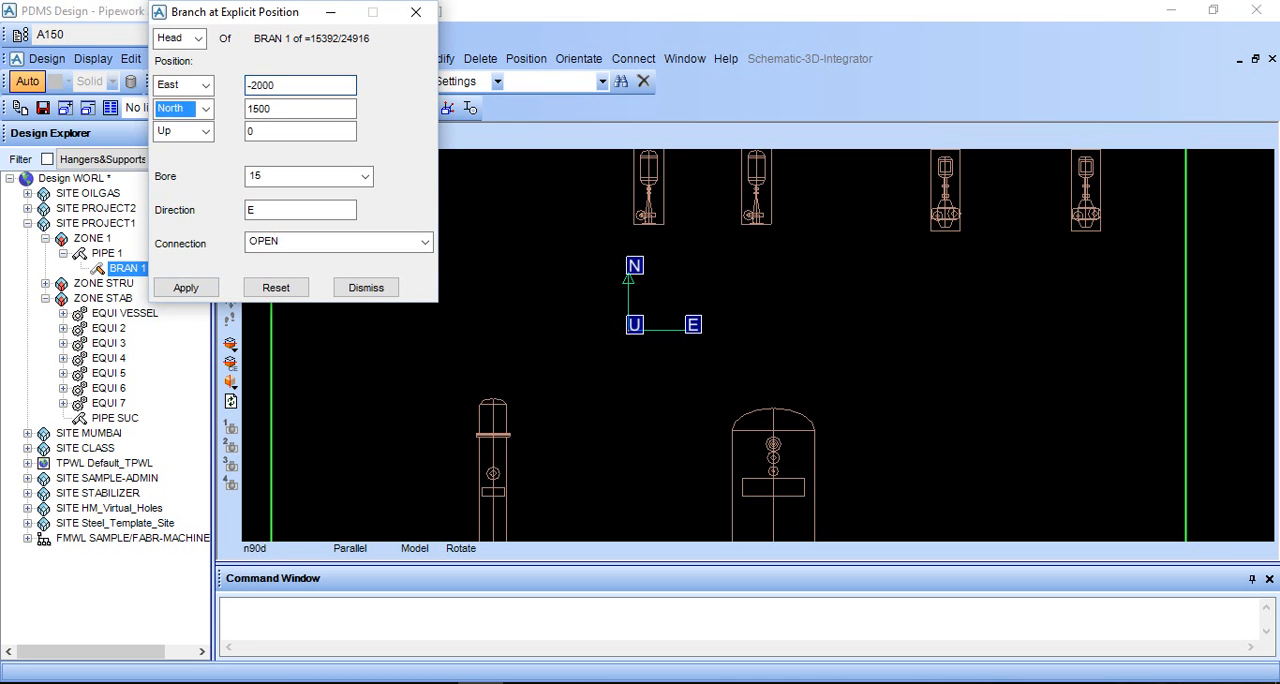
pyautogui.click(185, 287)
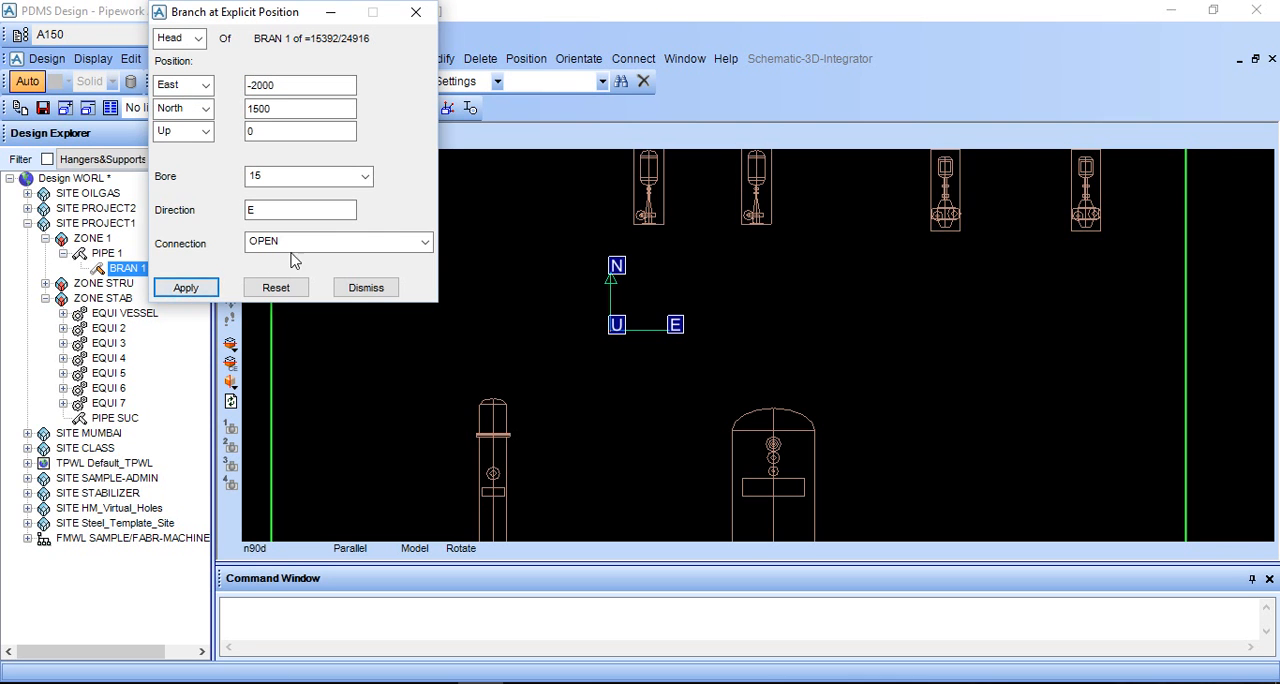
# - View the branch head's height relative to the equipment in an elevation looking north
pyautogui.scroll(1, 580, 365)
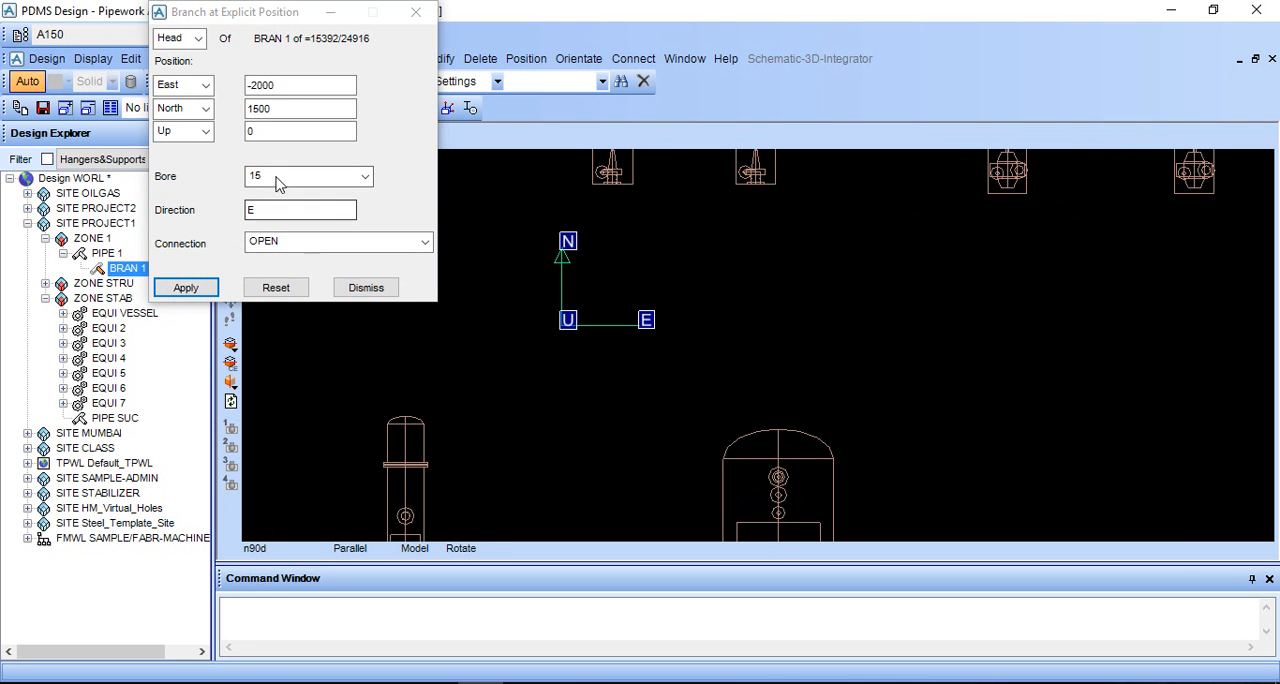
pyautogui.moveTo(780, 360)
pyautogui.mouseDown(button='middle')
pyautogui.moveTo(711, 314)
pyautogui.moveTo(743, 363)
pyautogui.moveTo(735, 230)
pyautogui.mouseUp(button='middle')
pyautogui.moveTo(708, 293); pyautogui.dragTo(1022, 326, button='middle')
pyautogui.rightClick(1158, 254)
pyautogui.moveTo(1218, 390)
pyautogui.click(1063, 391)
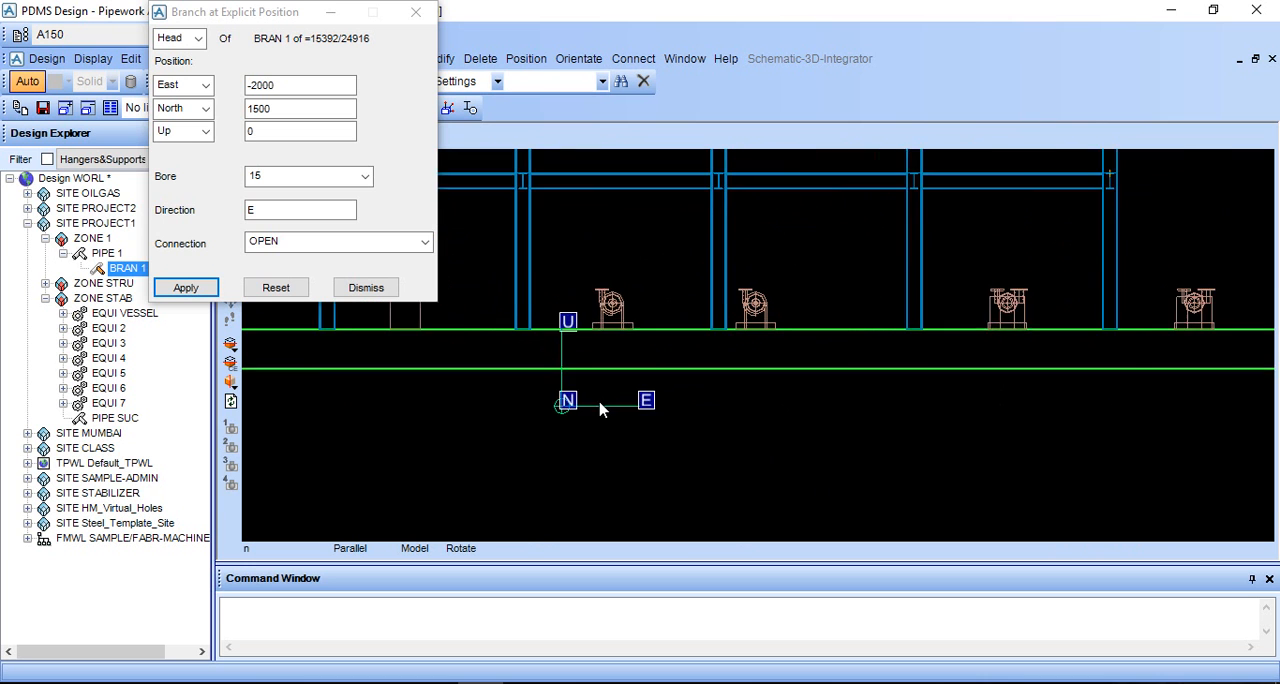
# - Examine the branch head's position against the nearby pump in the north-looking elevation
pyautogui.scroll(2, 600, 410)
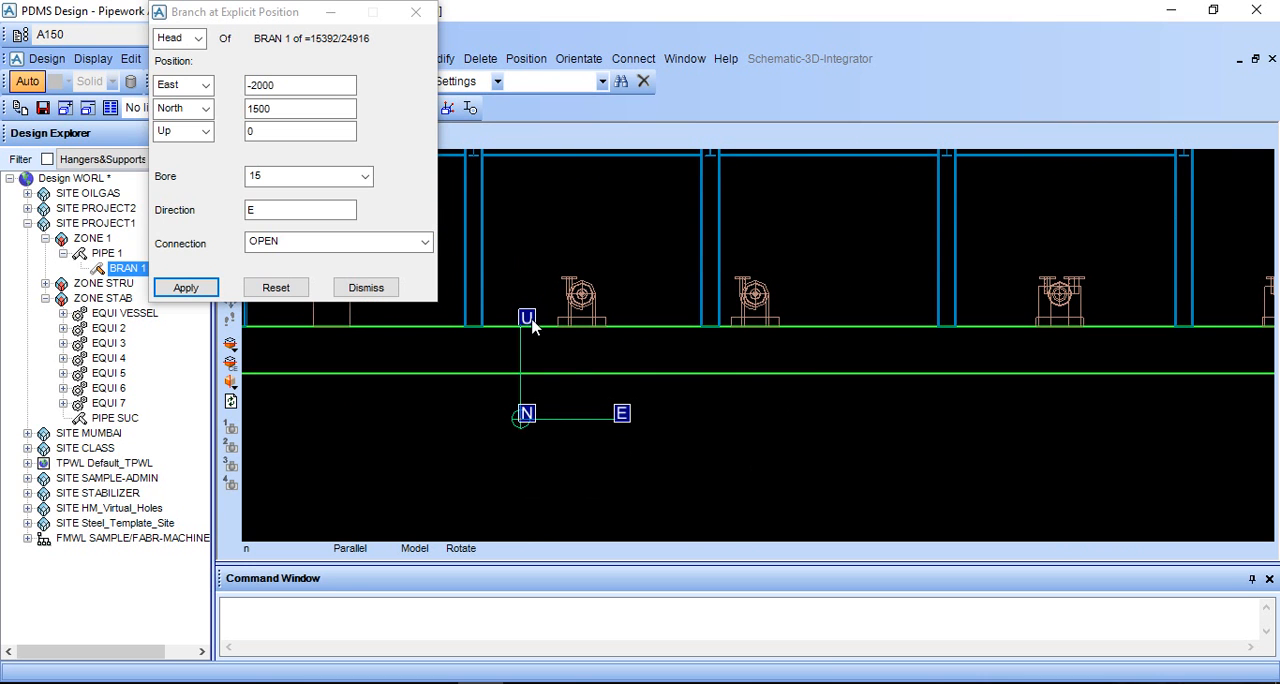
pyautogui.scroll(1, 563, 371)
pyautogui.middleClick(563, 370)
pyautogui.scroll(2, 640, 350)
pyautogui.scroll(-2, 691, 328)
pyautogui.scroll(-2, 705, 314)
pyautogui.scroll(3, 727, 287)
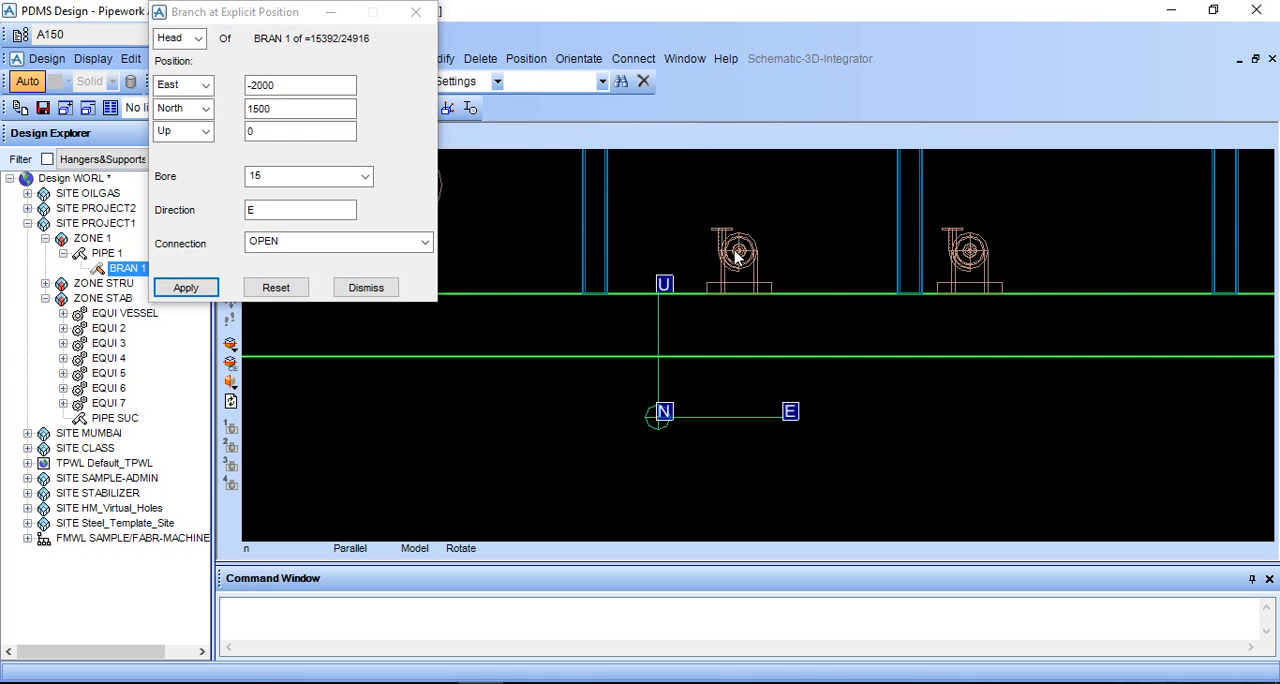
pyautogui.scroll(2, 738, 258)
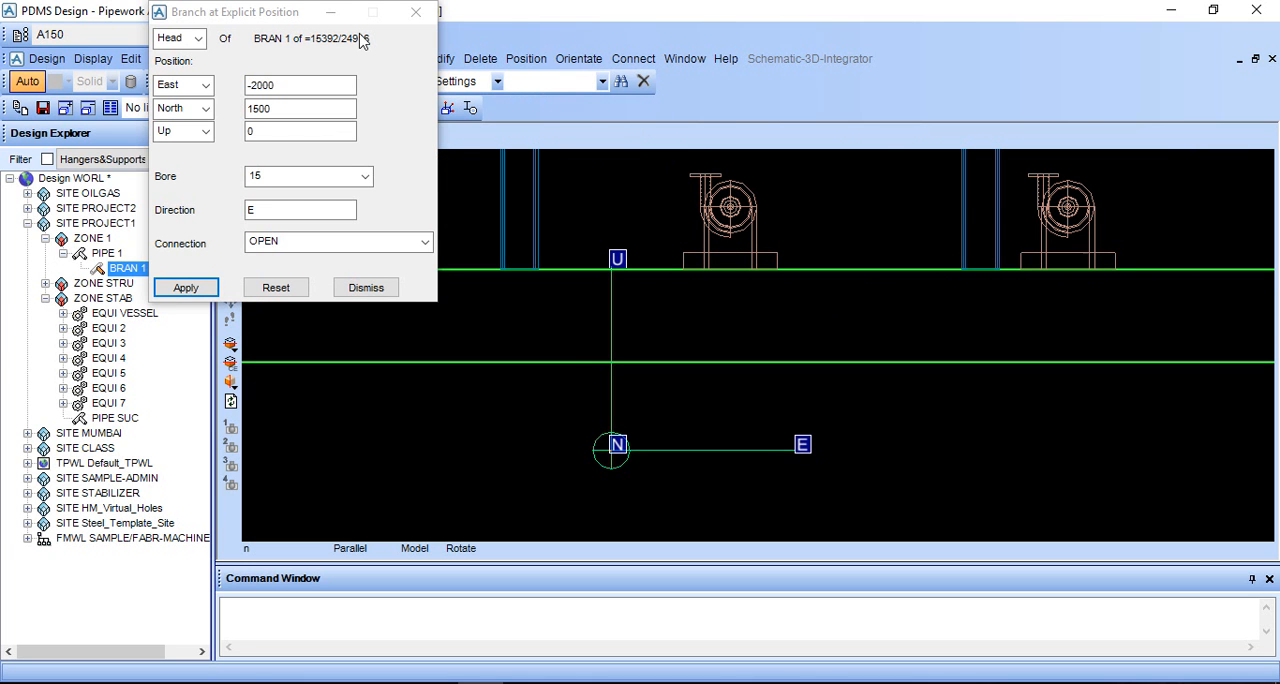
# - Measure the distance from the branch head's axes origin to the centre of the EQUI 4 pump, using Graphics picking with Snap
pyautogui.moveTo(281, 20); pyautogui.dragTo(1099, 20)
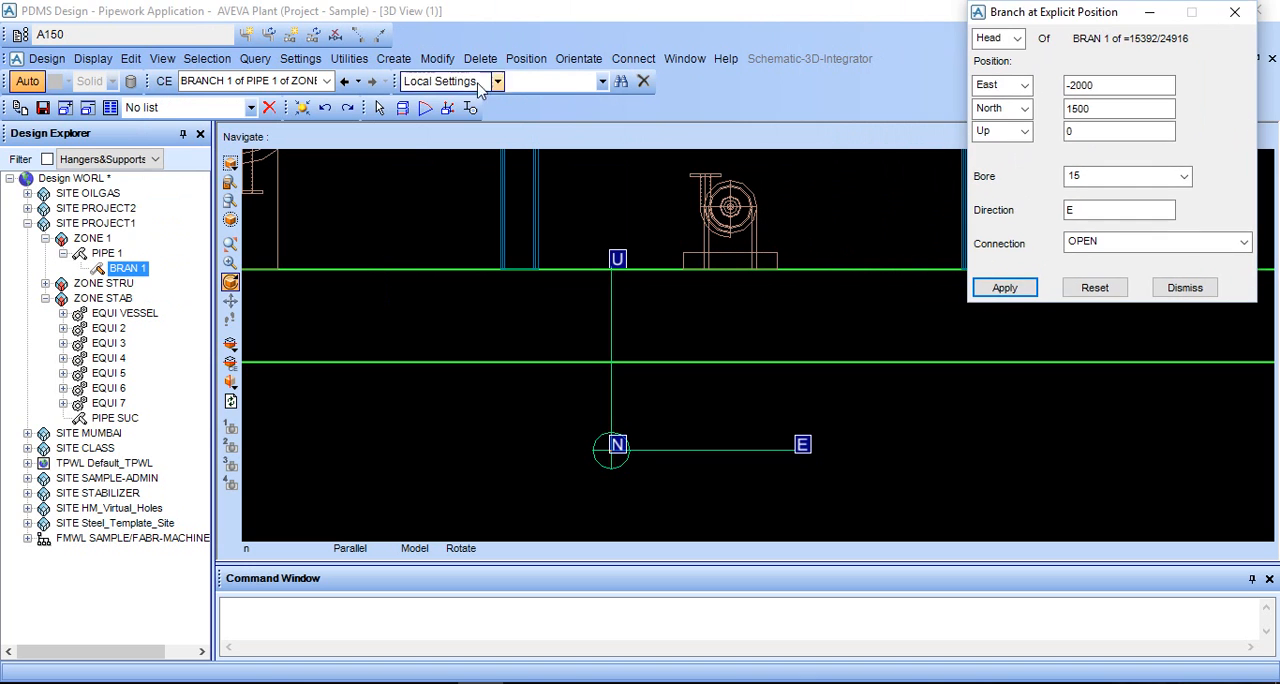
pyautogui.click(402, 108)
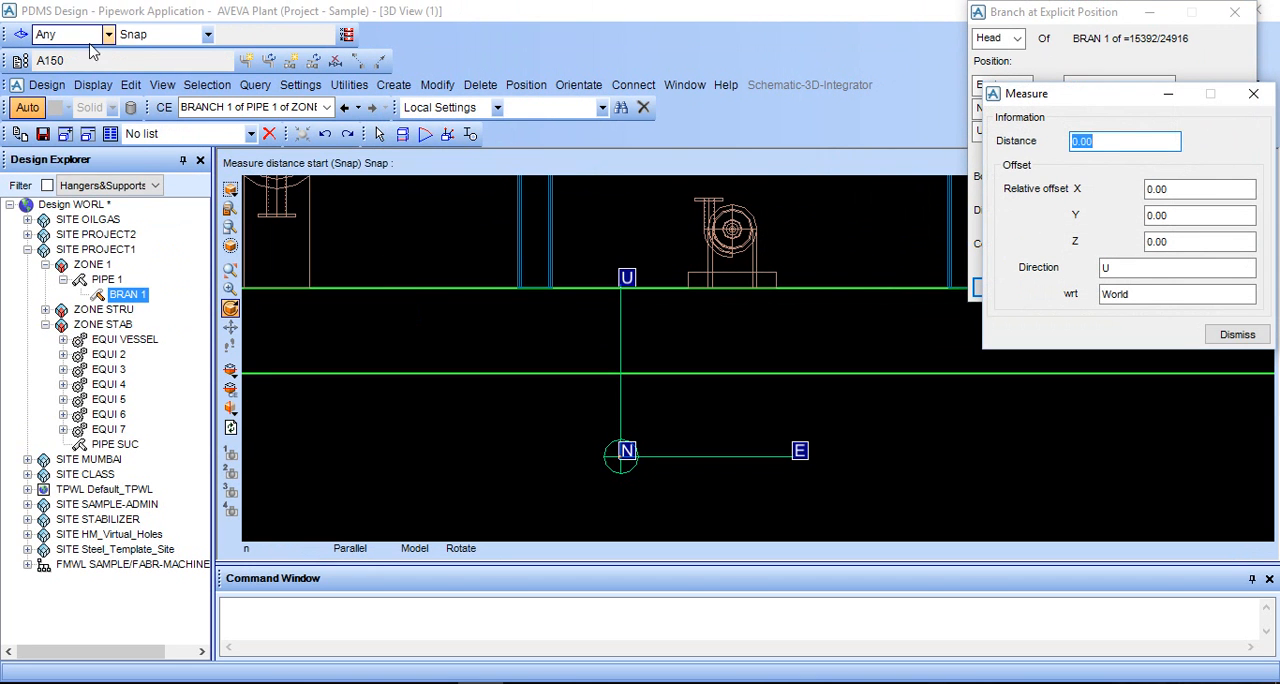
pyautogui.click(80, 34)
pyautogui.click(75, 163)
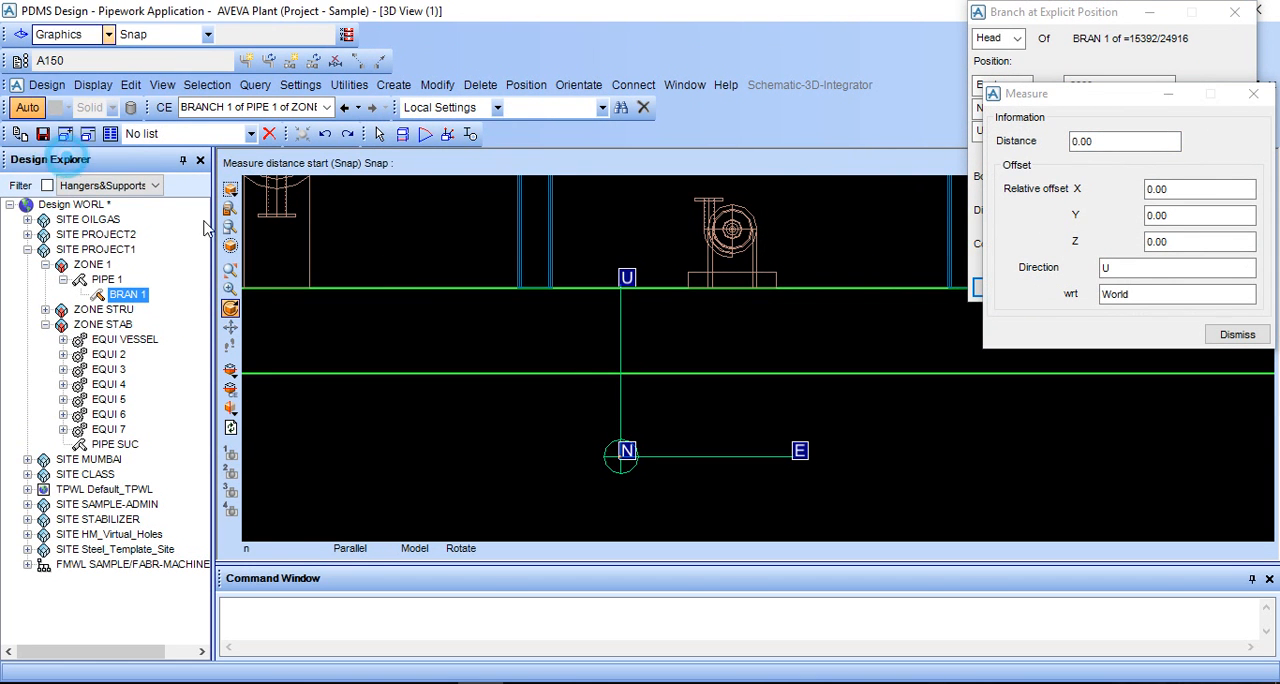
pyautogui.scroll(5, 680, 430)
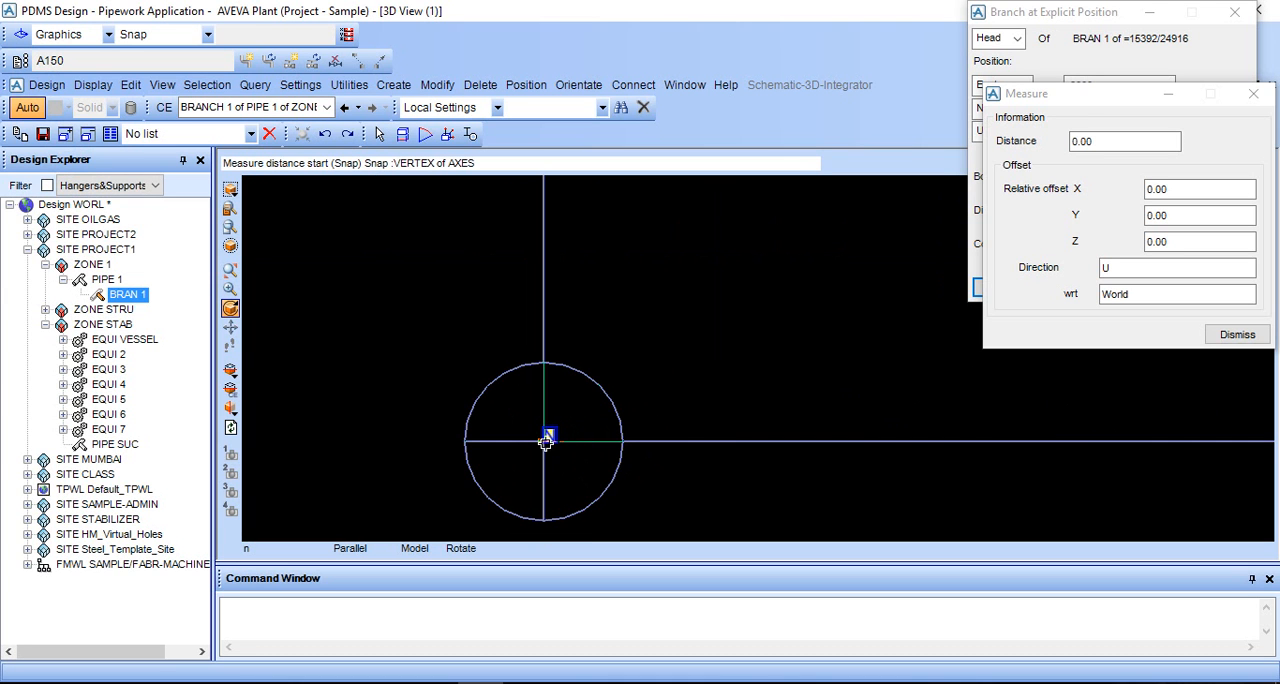
pyautogui.click(543, 440)
pyautogui.scroll(-4, 749, 230)
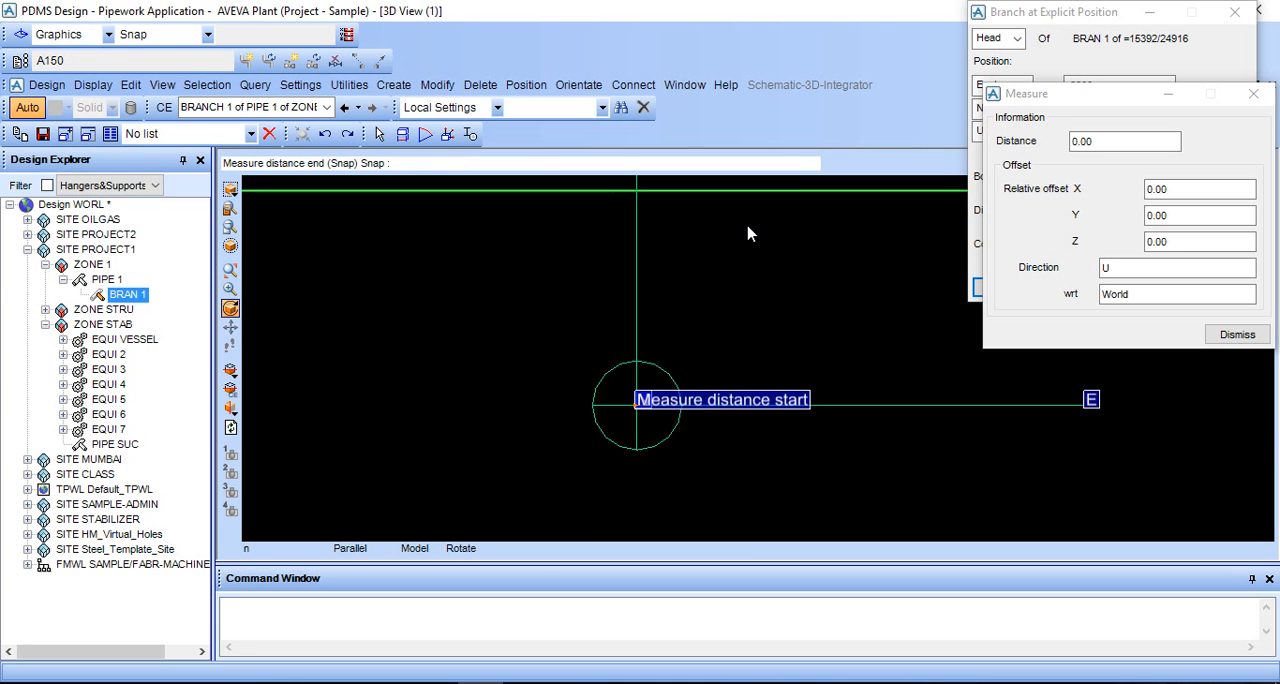
pyautogui.scroll(-1, 749, 232)
pyautogui.scroll(6, 824, 262)
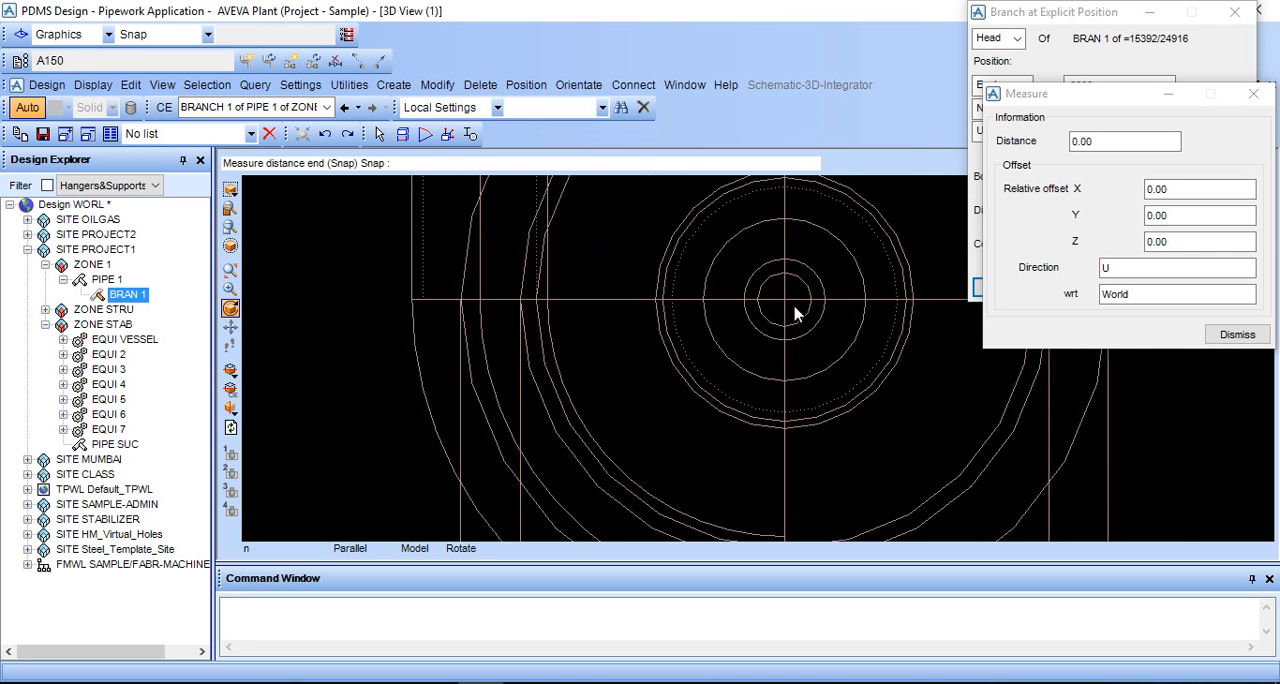
pyautogui.scroll(2, 795, 314)
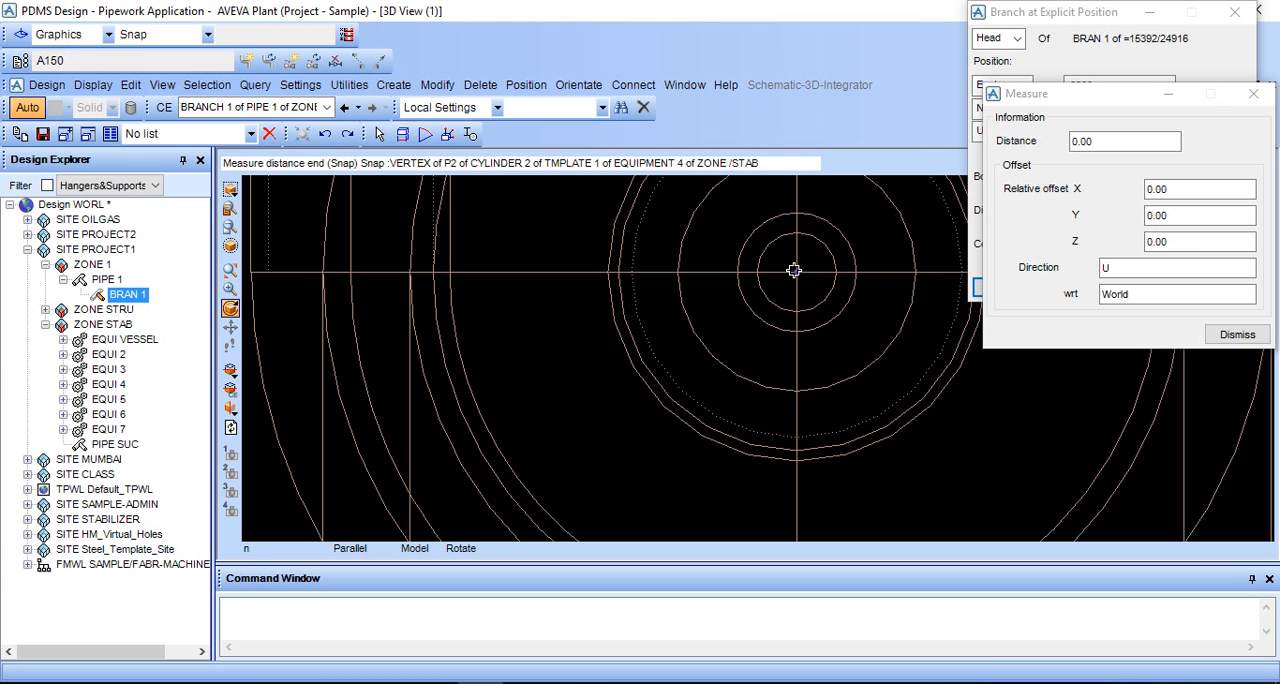
pyautogui.click(795, 270)
pyautogui.scroll(-5, 806, 278)
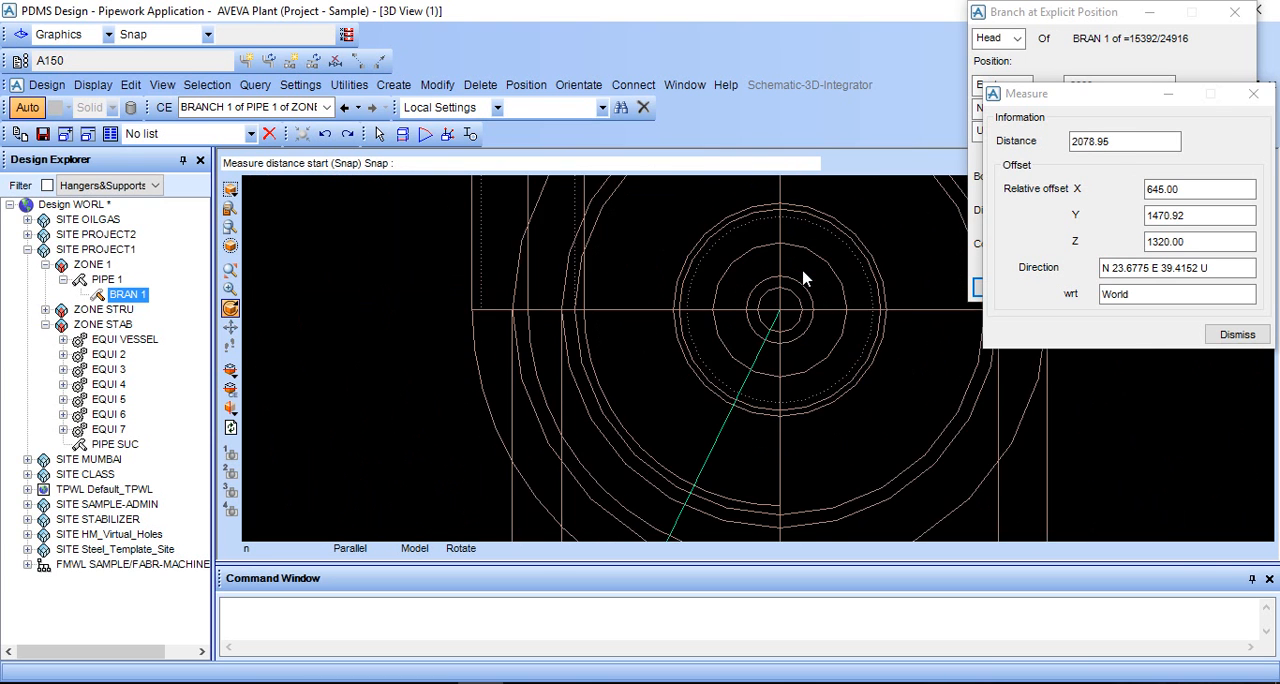
pyautogui.scroll(-5, 912, 325)
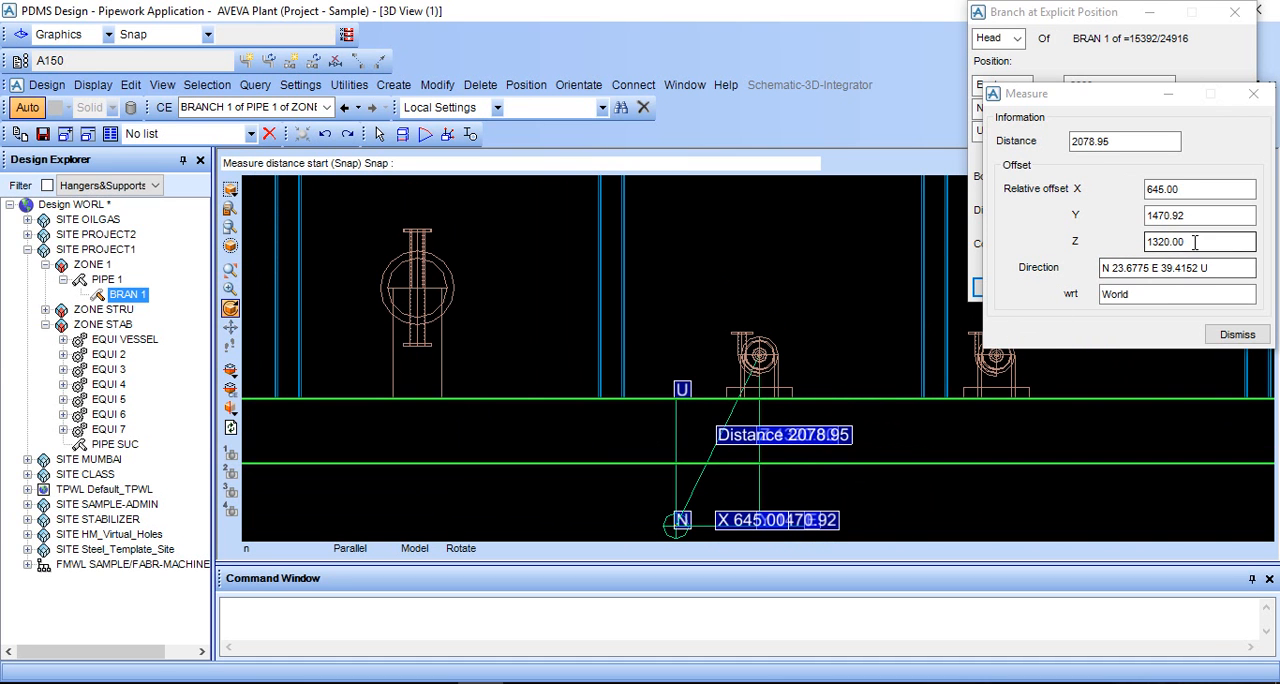
# - Copy the measured Z offset, close the measurement, and apply 1320.00 as the branch head's Up position
pyautogui.moveTo(1194, 242); pyautogui.dragTo(1170, 244)
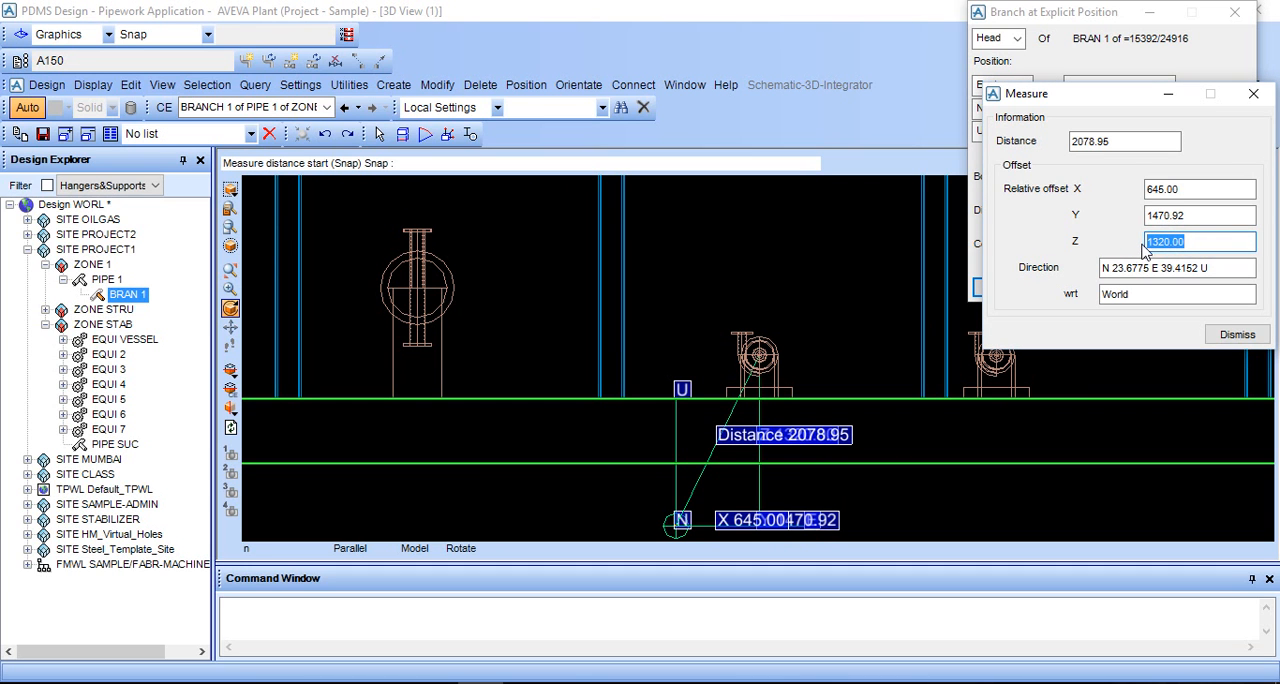
pyautogui.click(1236, 335)
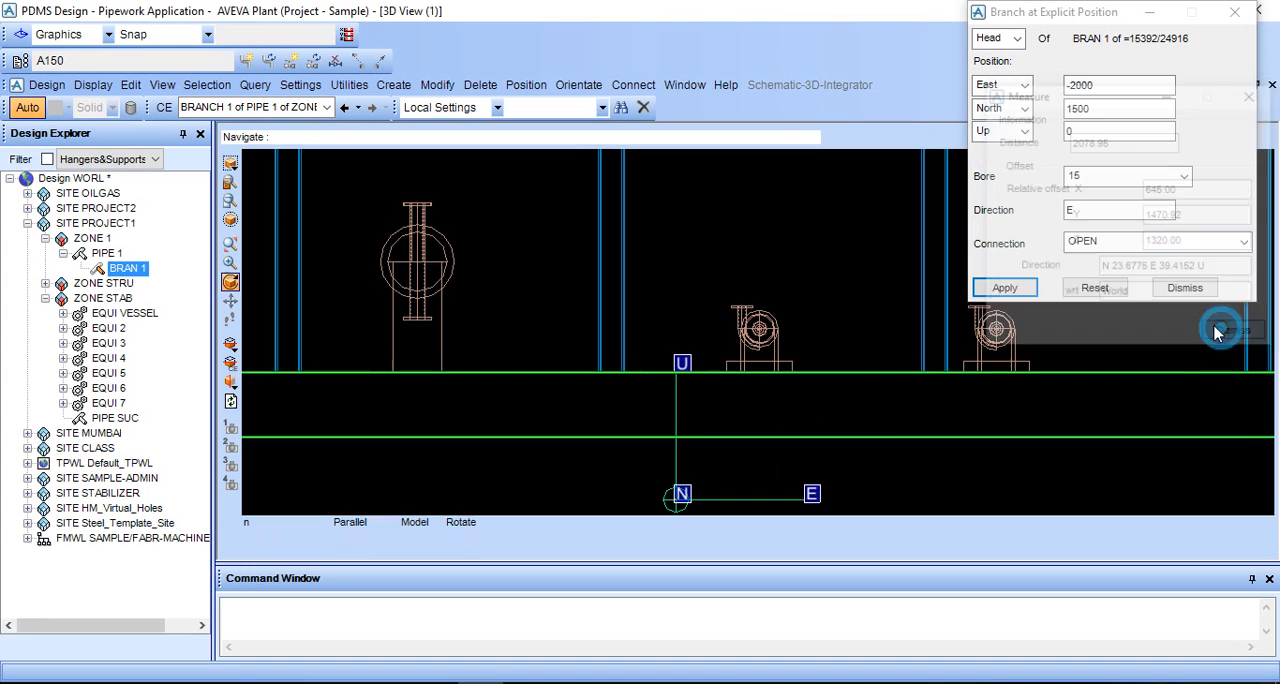
pyautogui.click(1157, 130)
pyautogui.write('1320.00')
pyautogui.press('BackSpace')
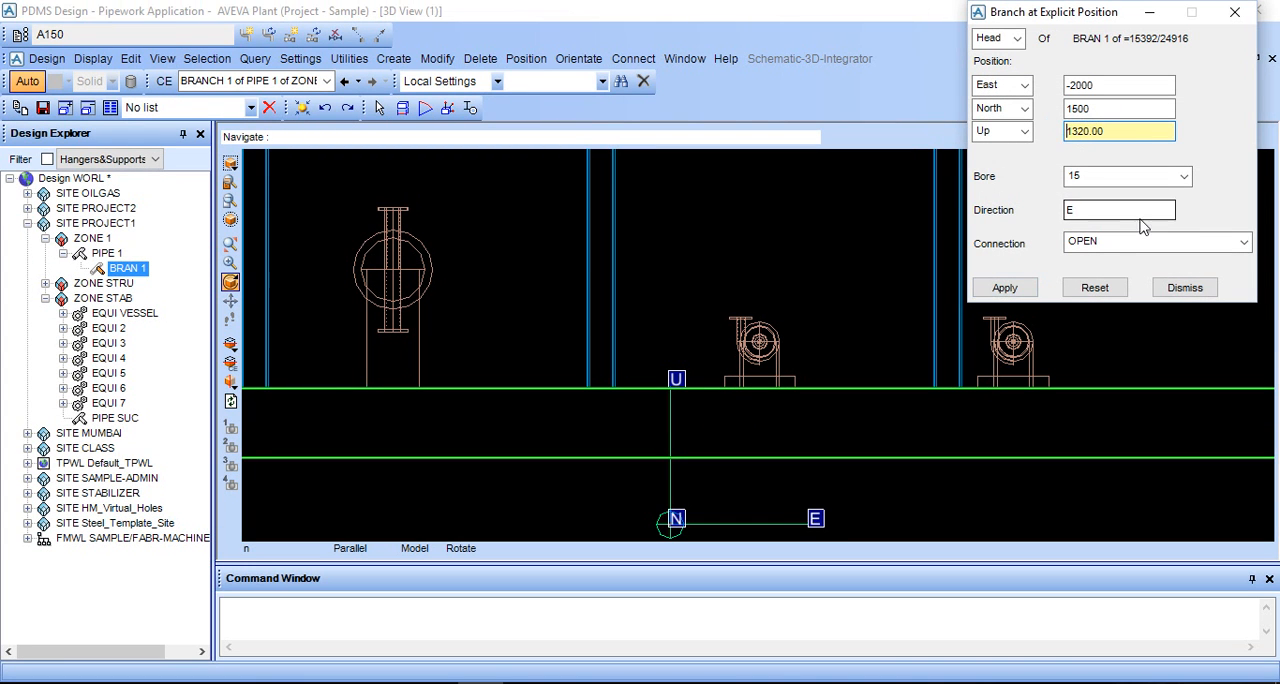
pyautogui.click(1005, 288)
pyautogui.scroll(3, 760, 358)
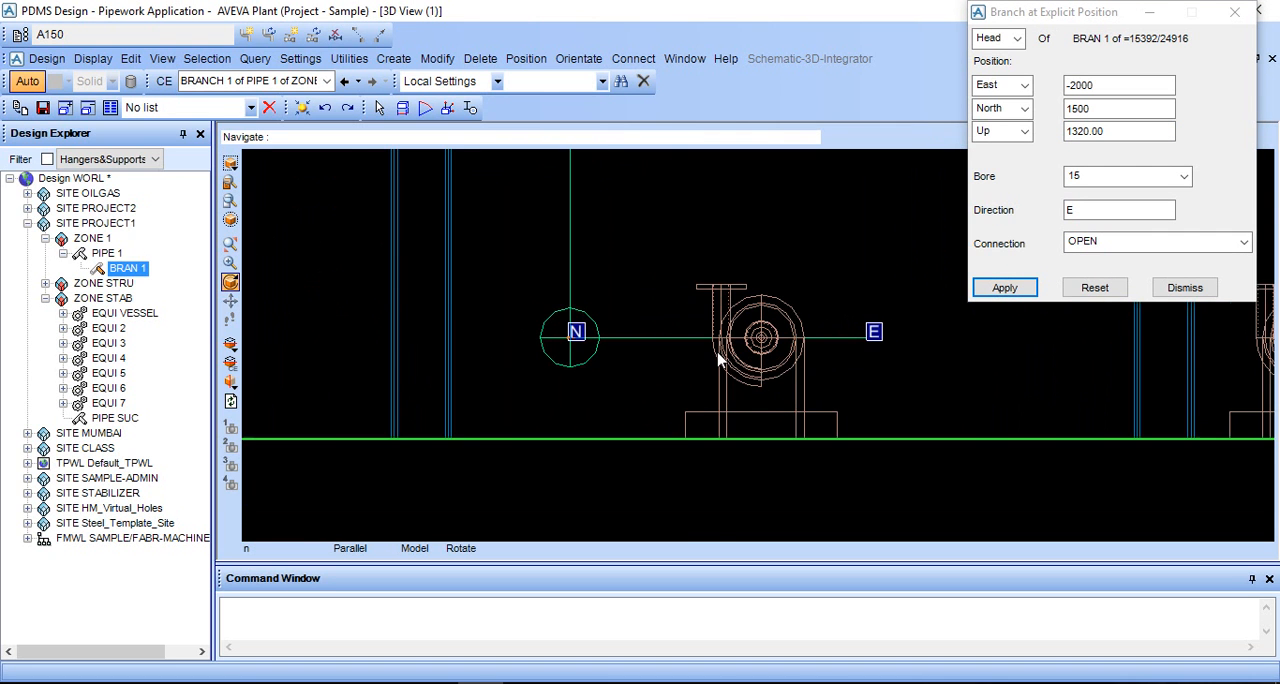
pyautogui.scroll(1, 718, 360)
# - Set the branch head's bore to 200 with connection OPEN, apply it and close the positioning form
pyautogui.click(1140, 177)
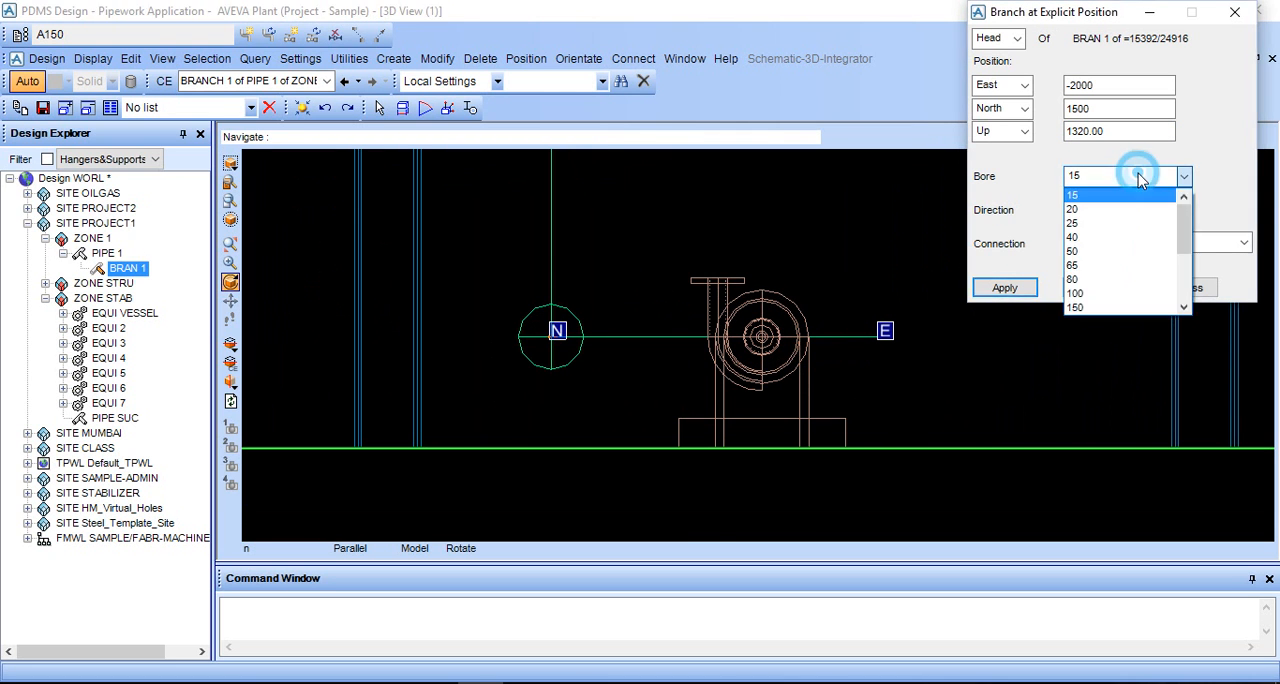
pyautogui.scroll(-1, 1105, 300)
pyautogui.click(1105, 279)
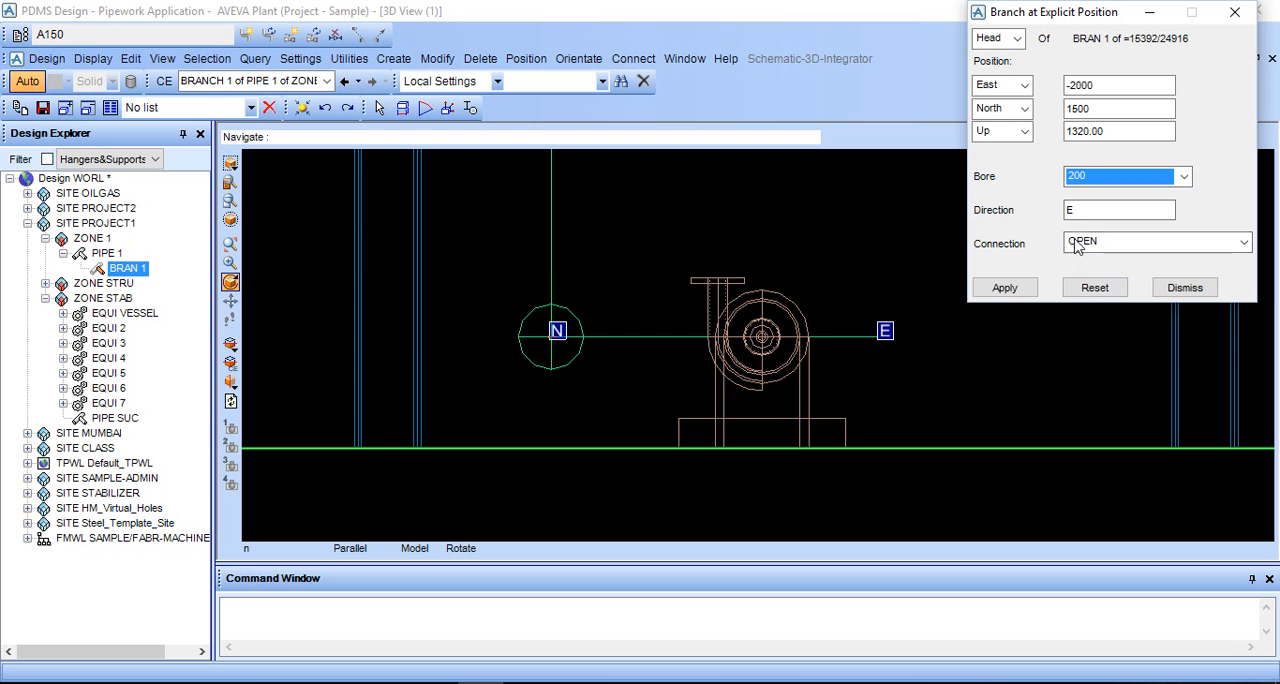
pyautogui.moveTo(1060, 22); pyautogui.dragTo(120, 22)
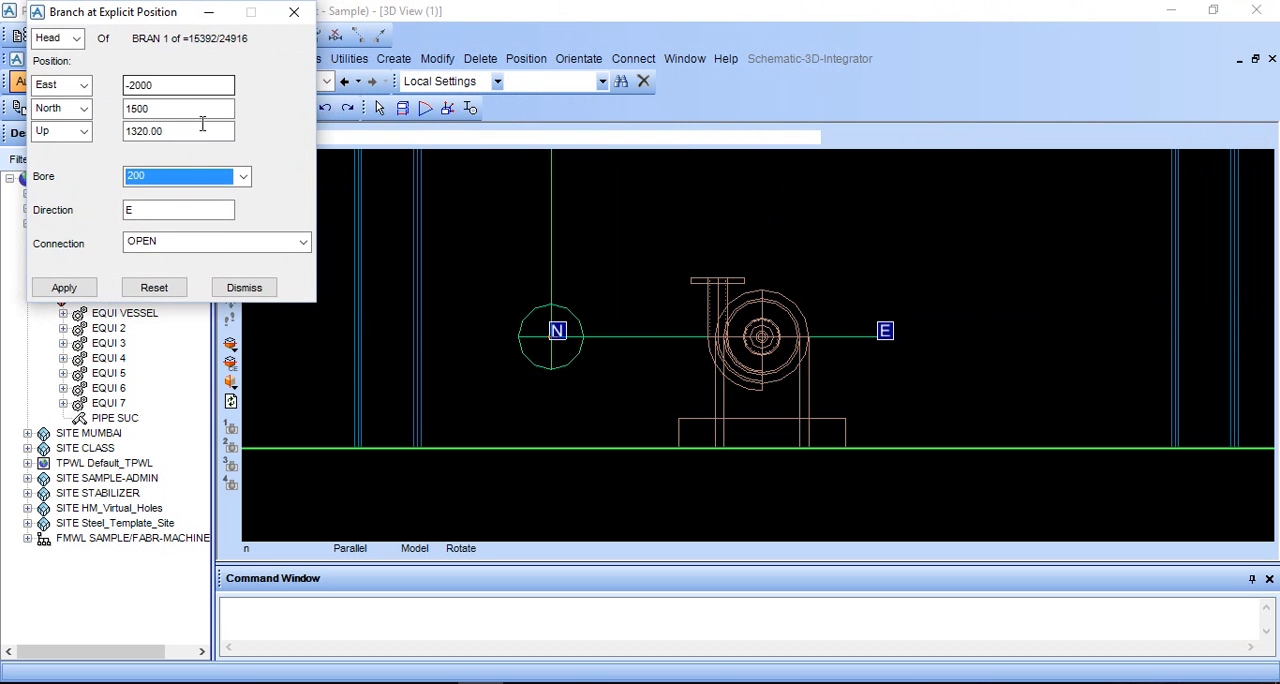
pyautogui.click(226, 243)
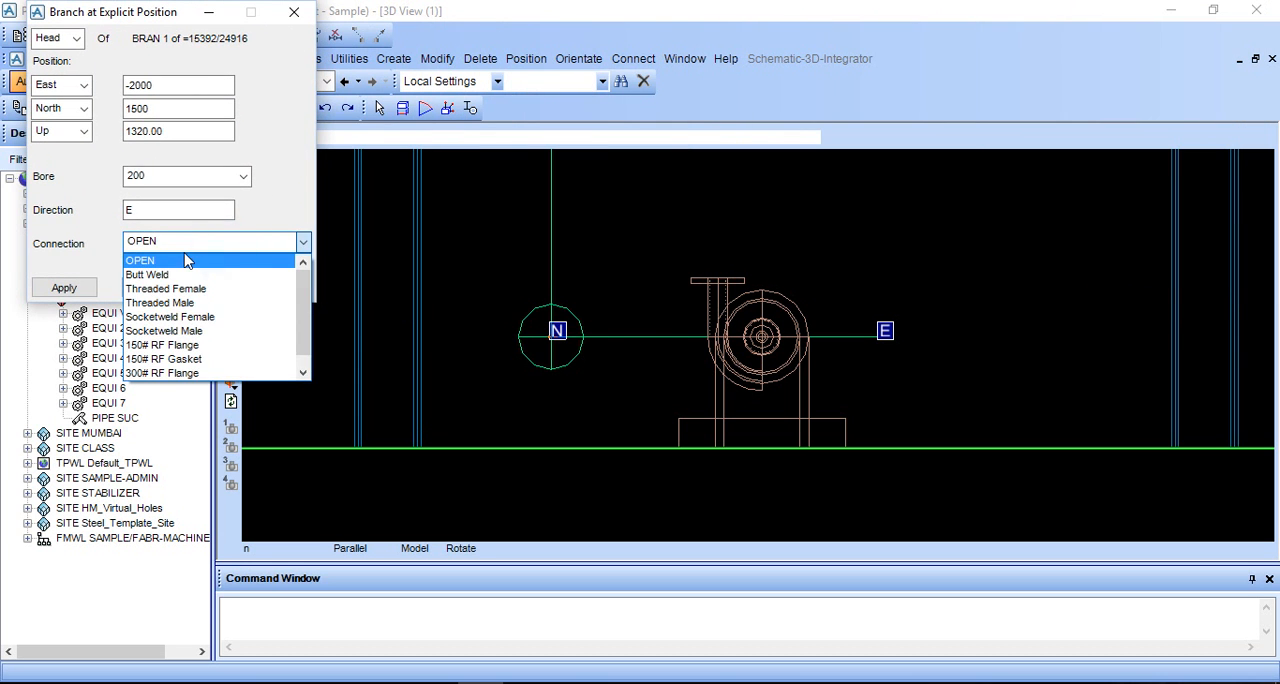
pyautogui.click(228, 248)
pyautogui.click(55, 289)
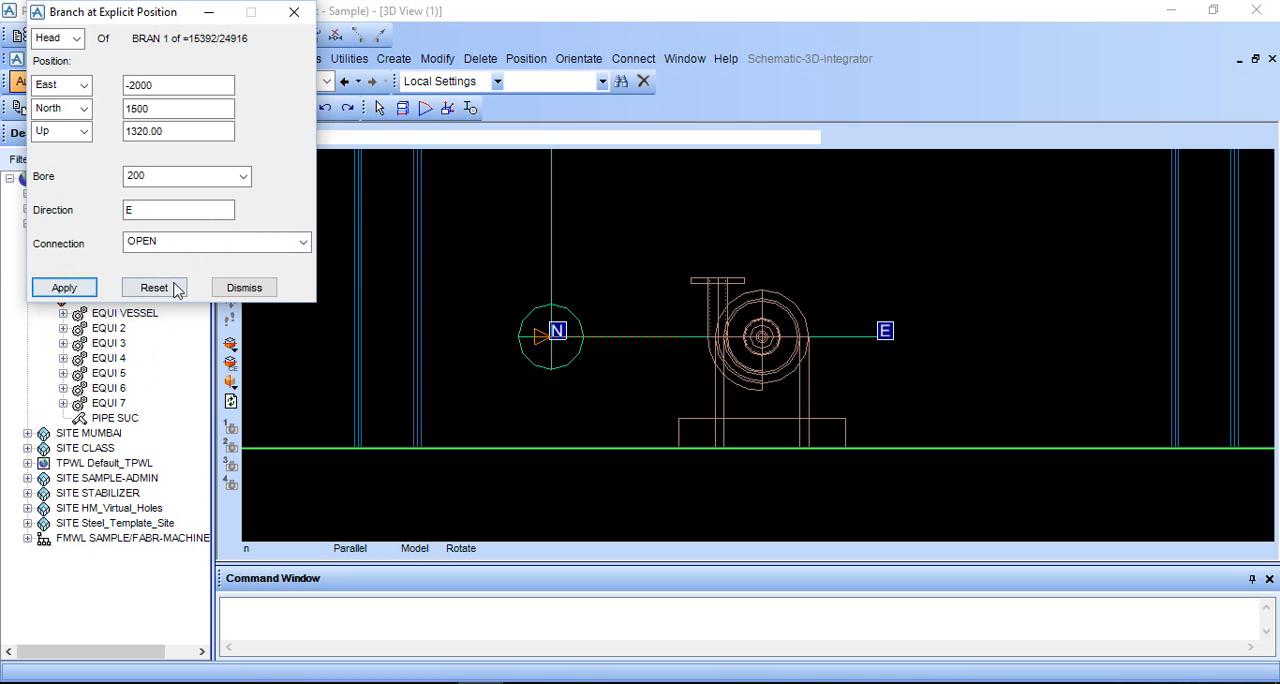
pyautogui.click(243, 288)
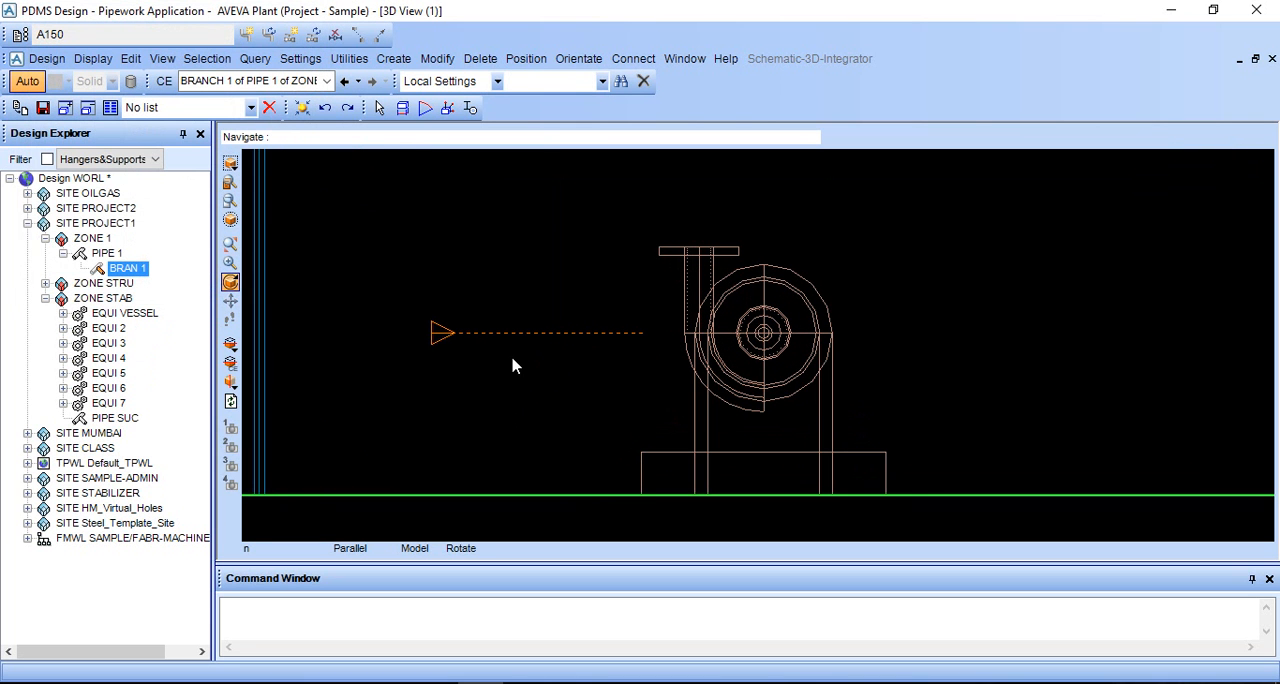
# - Switch the 3D view to shaded display and orbit around the branch head to see it beside the equipment
pyautogui.moveTo(554, 263); pyautogui.dragTo(558, 327, button='middle')
pyautogui.scroll(-6, 588, 289)
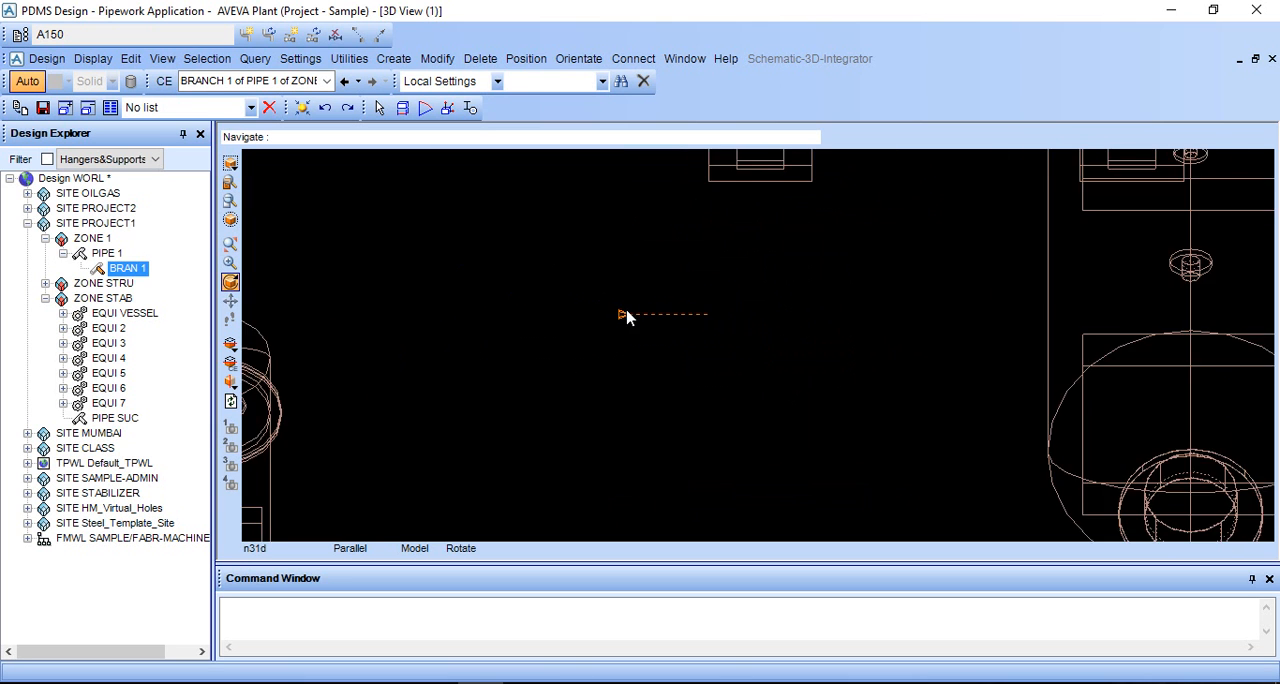
pyautogui.scroll(-3, 630, 314)
pyautogui.press('F8')
pyautogui.press('F8')
pyautogui.press('F8')
pyautogui.scroll(-1, 701, 314)
pyautogui.moveTo(702, 314)
pyautogui.mouseDown(button='middle')
pyautogui.moveTo(702, 385)
pyautogui.moveTo(714, 332)
pyautogui.moveTo(720, 361)
pyautogui.mouseUp(button='middle')
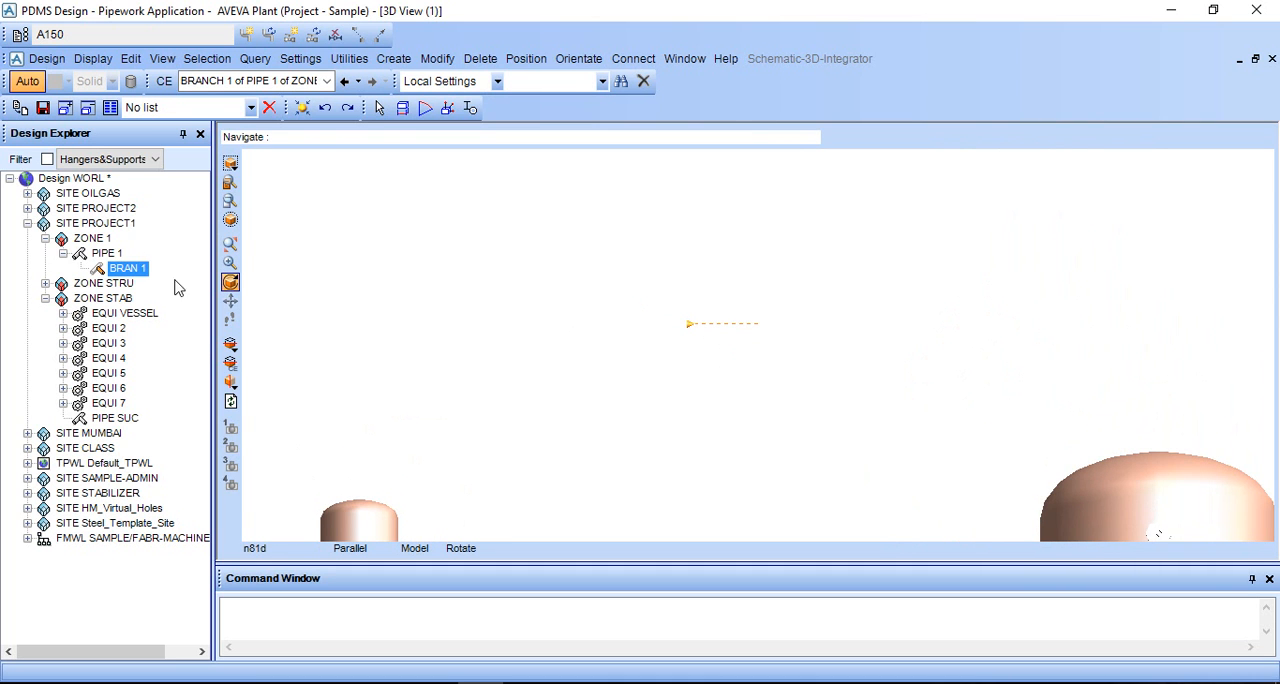
# - Start creating piping components for BRAN 1, choosing Flange as the component type and enabling Auto Conn
pyautogui.click(389, 60)
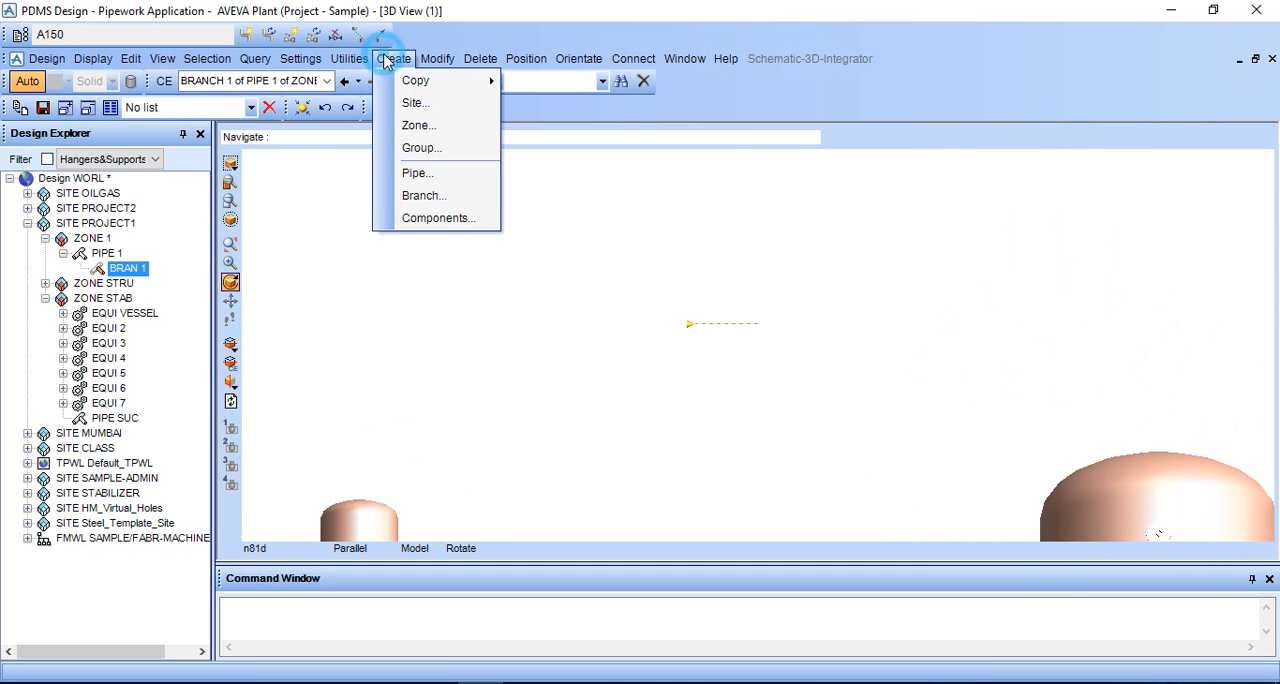
pyautogui.click(427, 219)
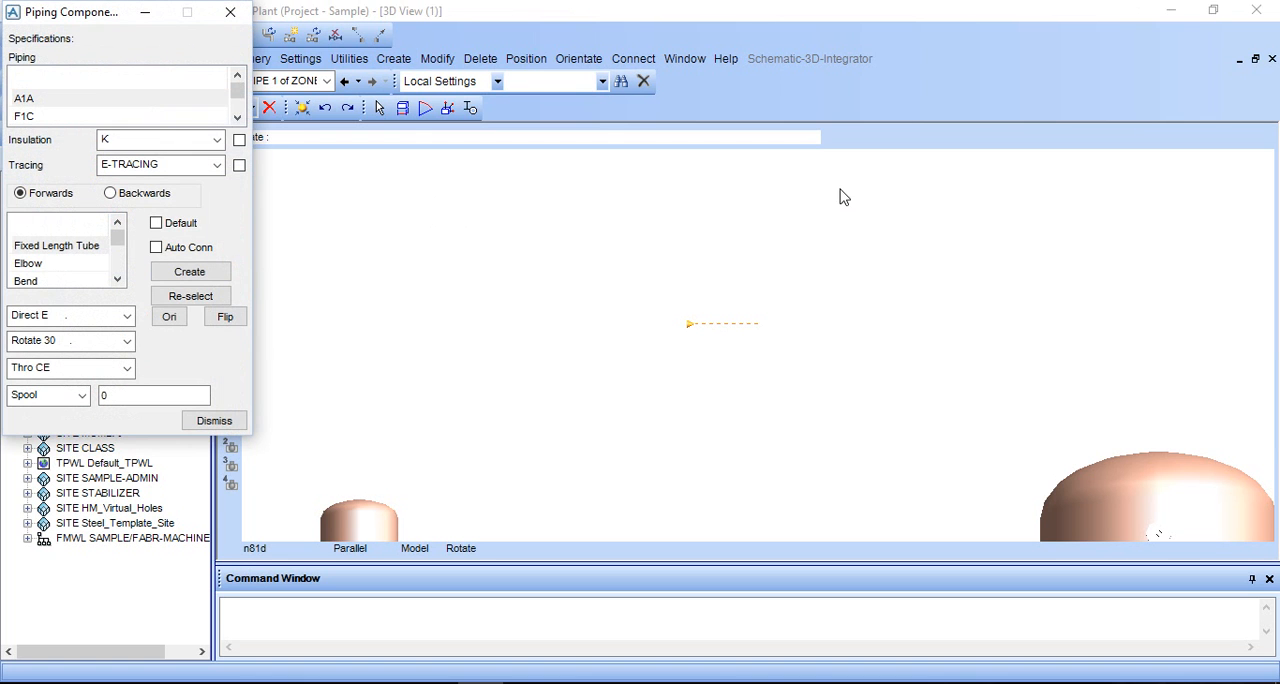
pyautogui.moveTo(100, 24); pyautogui.dragTo(1130, 8)
pyautogui.scroll(-1, 1096, 265)
pyautogui.click(1096, 265)
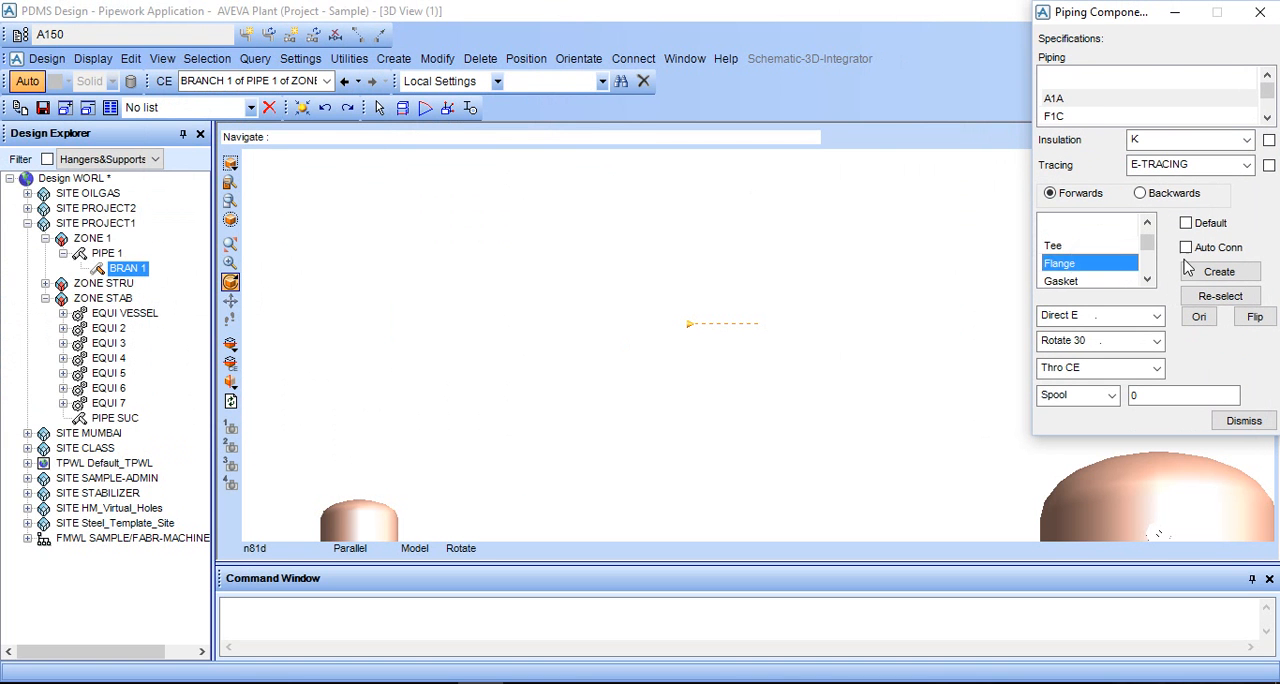
pyautogui.click(1186, 248)
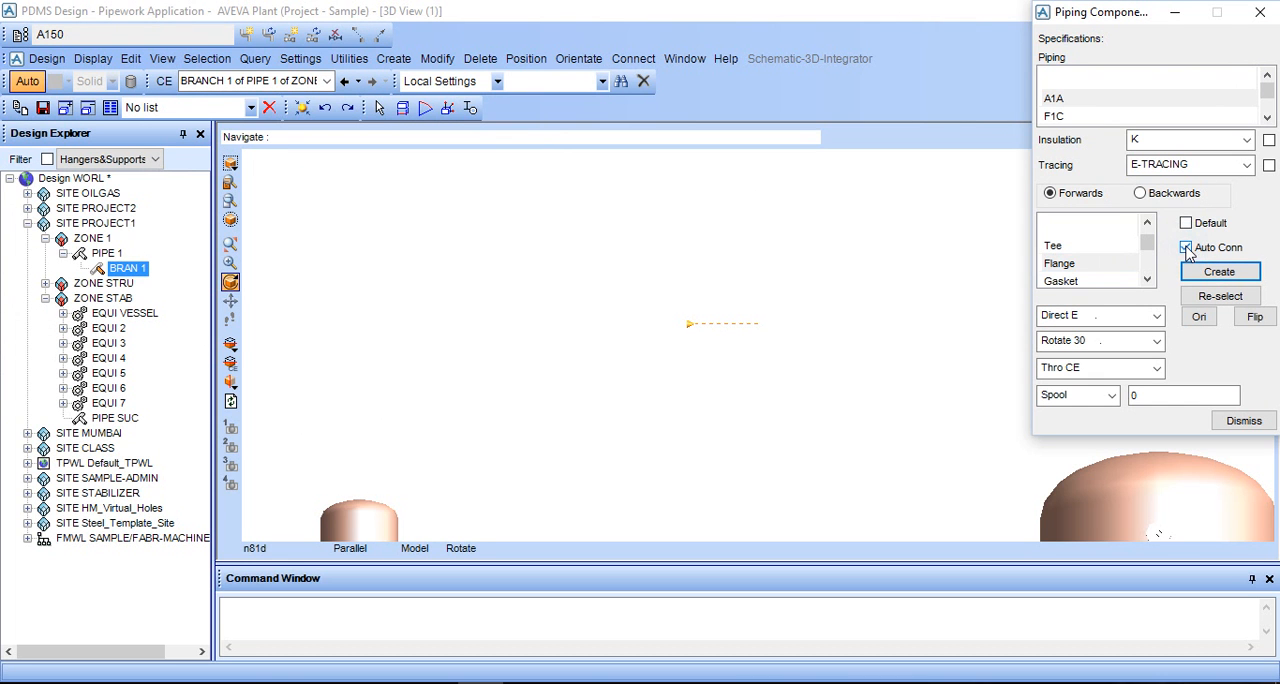
# - Adjust the Choose Options for the component selection form and confirm them
pyautogui.click(300, 58)
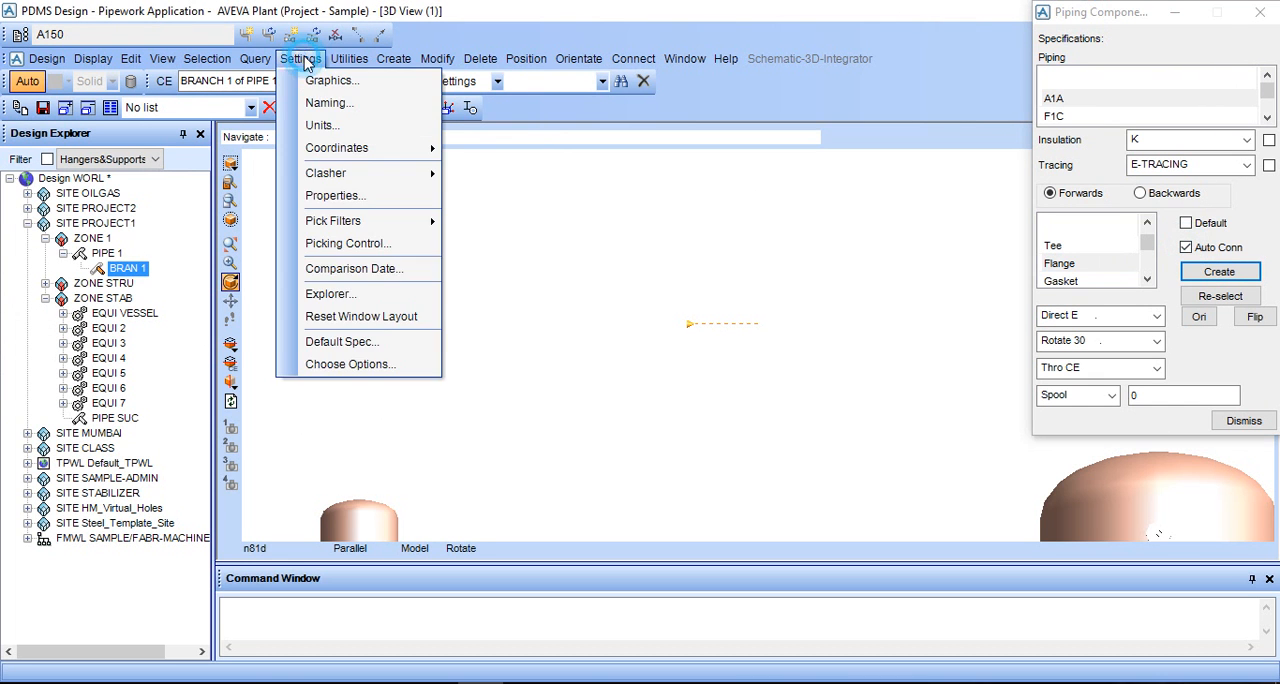
pyautogui.click(383, 356)
pyautogui.click(196, 38)
pyautogui.click(180, 84)
pyautogui.click(40, 174)
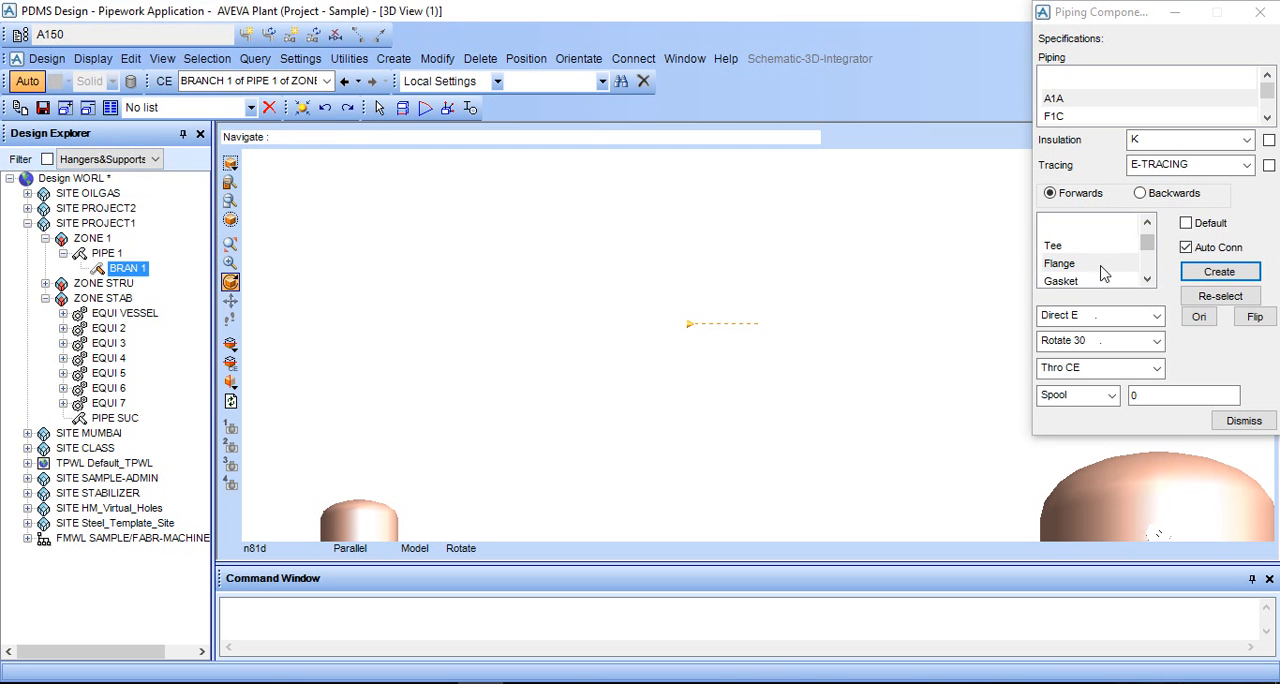
# - Create a flange from spec A1A at the head of BRAN 1
pyautogui.click(1100, 264)
pyautogui.click(1219, 271)
pyautogui.scroll(-1, 333, 312)
pyautogui.scroll(-1, 333, 312)
pyautogui.click(330, 279)
pyautogui.click(296, 329)
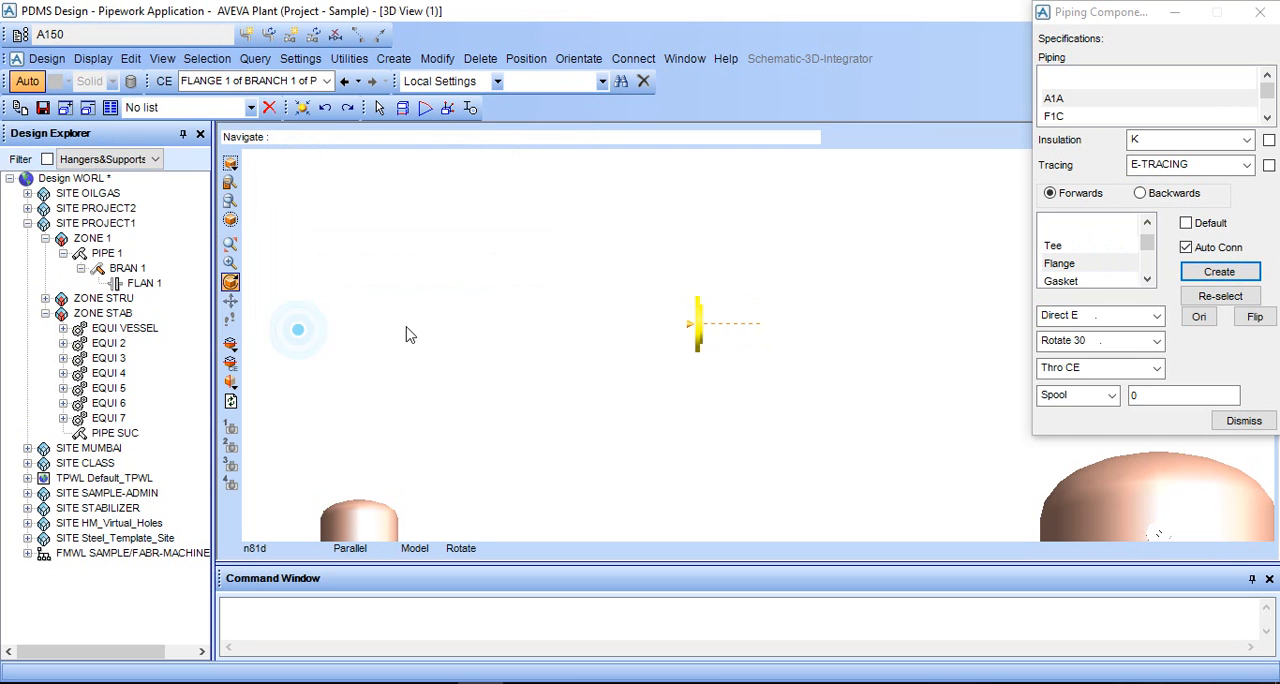
pyautogui.scroll(2, 668, 353)
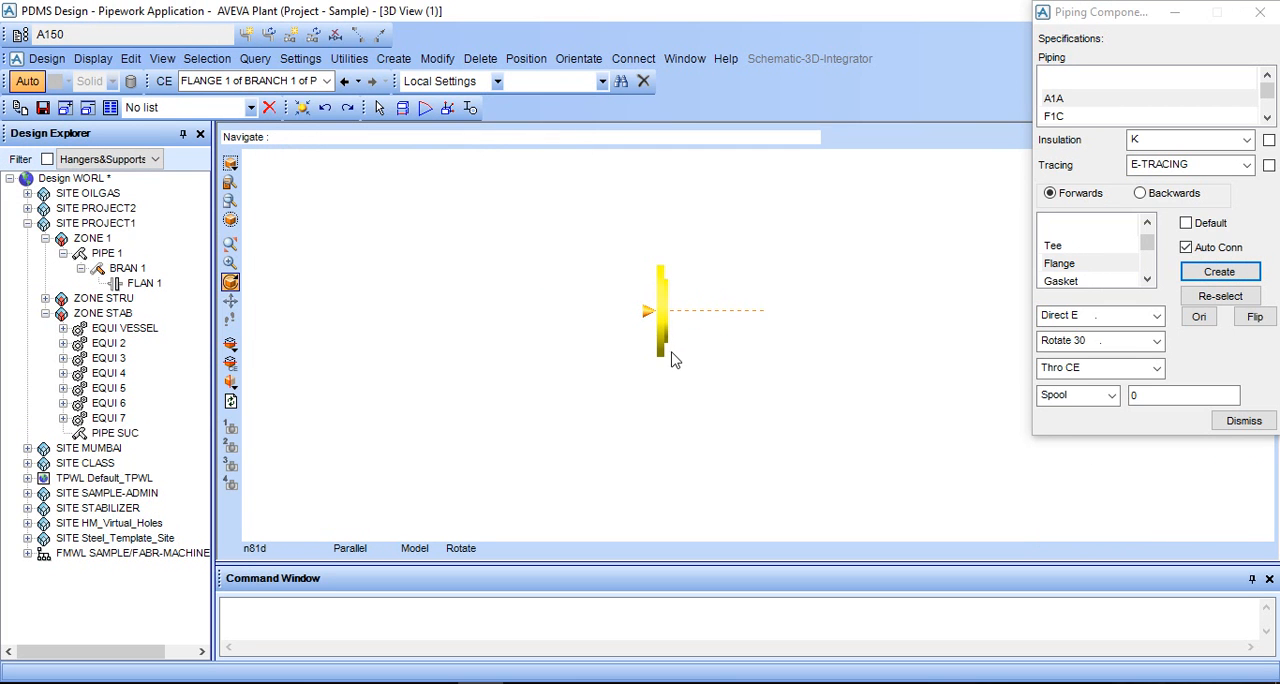
# - Create a gasket after the flange, choosing FALS GASKET RF 1.5MM ANSI B16.5 #150 SS & ASB
pyautogui.click(1087, 283)
pyautogui.click(1219, 271)
pyautogui.click(362, 260)
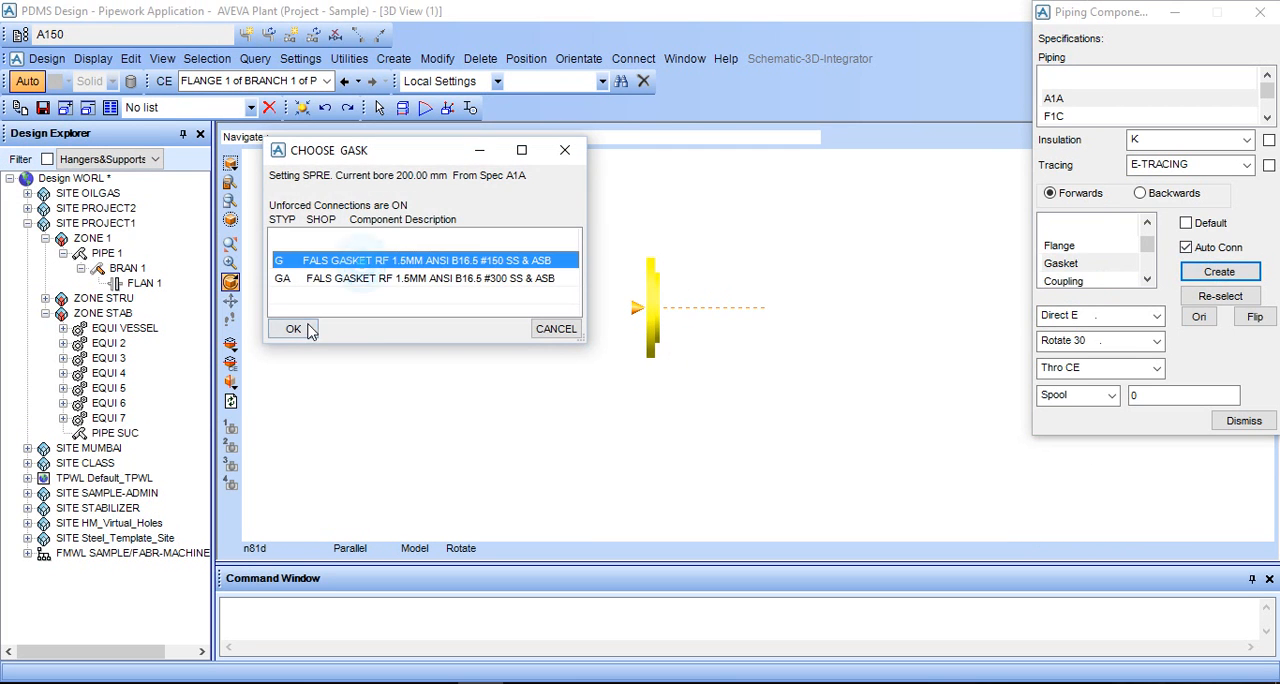
pyautogui.click(302, 327)
pyautogui.click(638, 380)
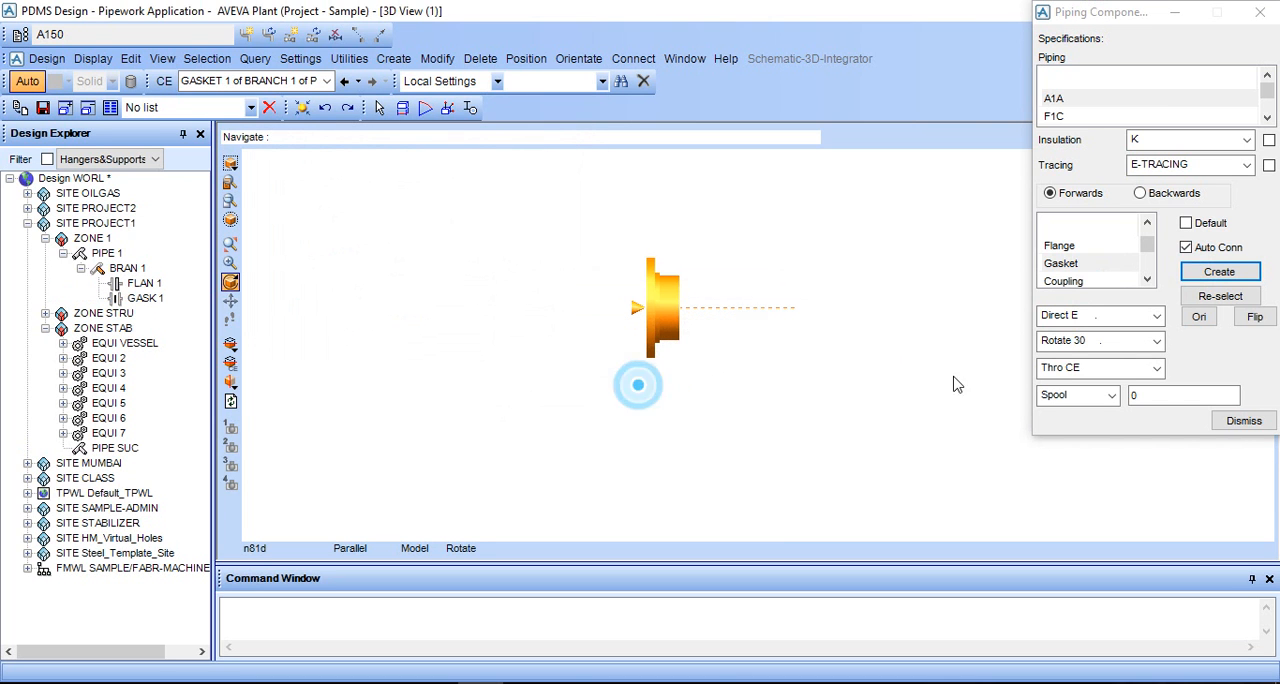
# - Set the gasket's Spool distance to 0 so that it sits directly against the flange
pyautogui.click(1170, 394)
pyautogui.press('BackSpace')
pyautogui.write('3')
pyautogui.press('Tab')
pyautogui.click(1095, 395)
pyautogui.click(1062, 418)
pyautogui.scroll(-1, 1125, 258)
pyautogui.scroll(2, 1117, 257)
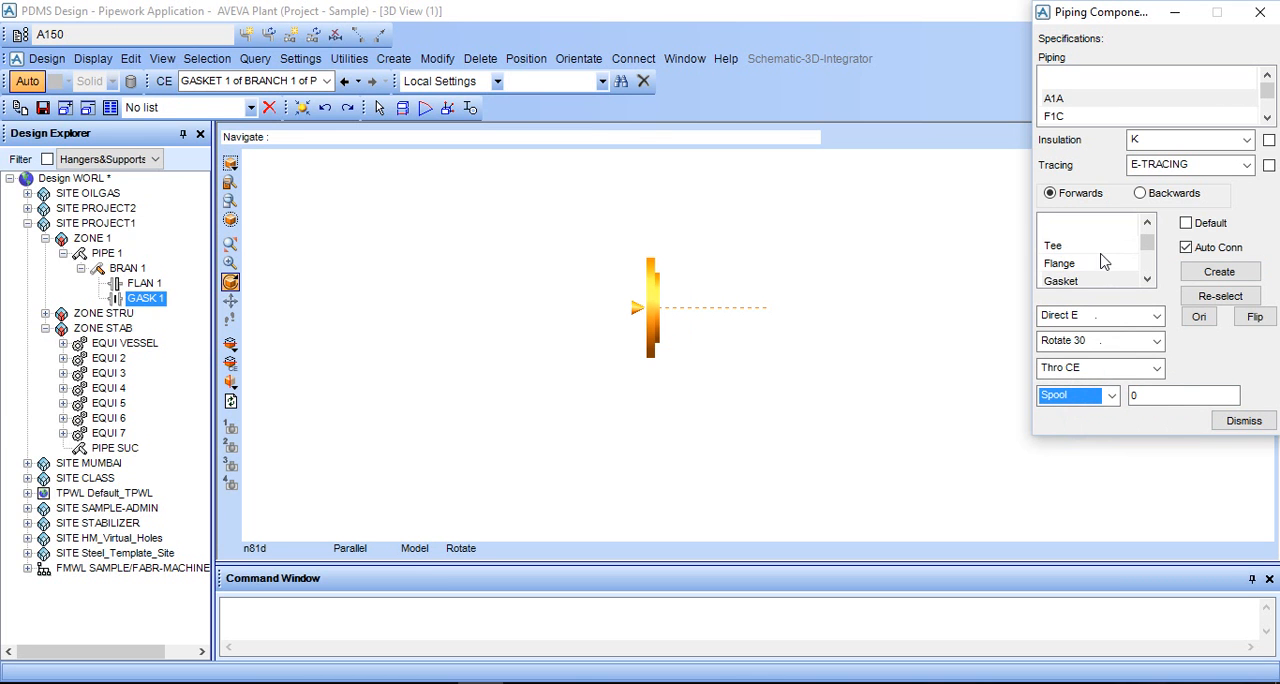
# - Create a second flange after the gasket, choosing WN TRUE FLANGE WN ANSI B16.5 #150.RF ASTM A105
pyautogui.click(1100, 263)
pyautogui.click(1205, 276)
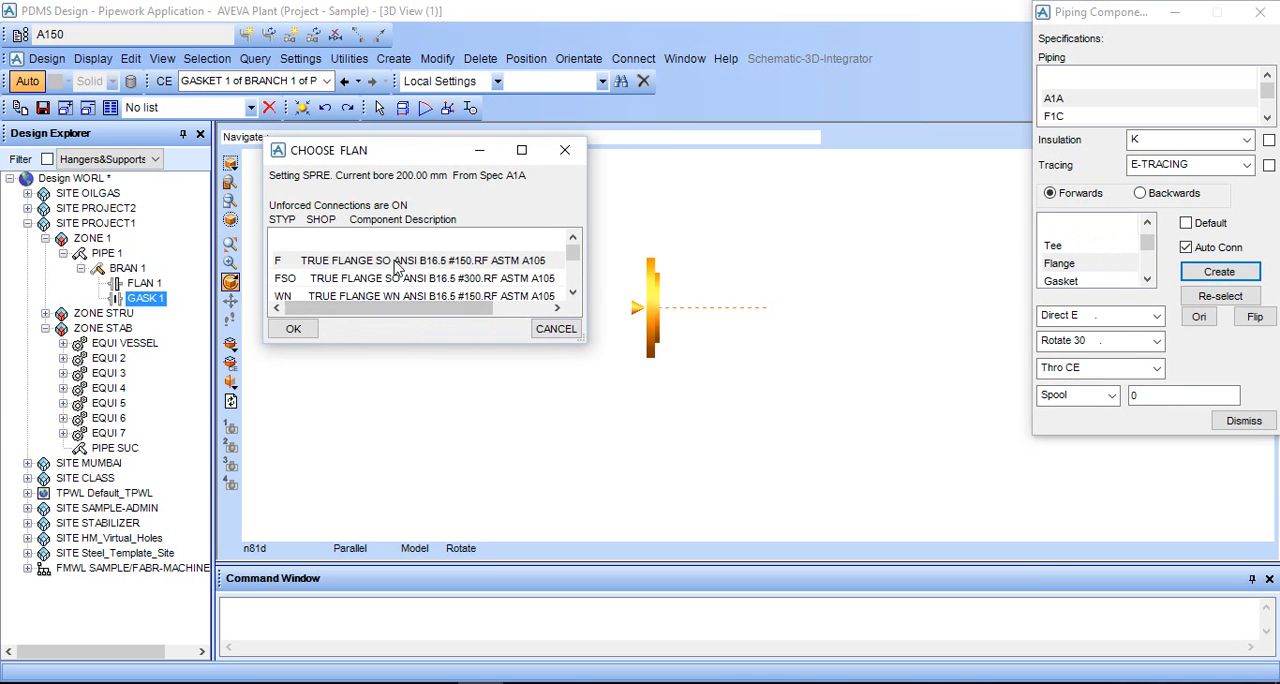
pyautogui.click(378, 296)
pyautogui.click(293, 329)
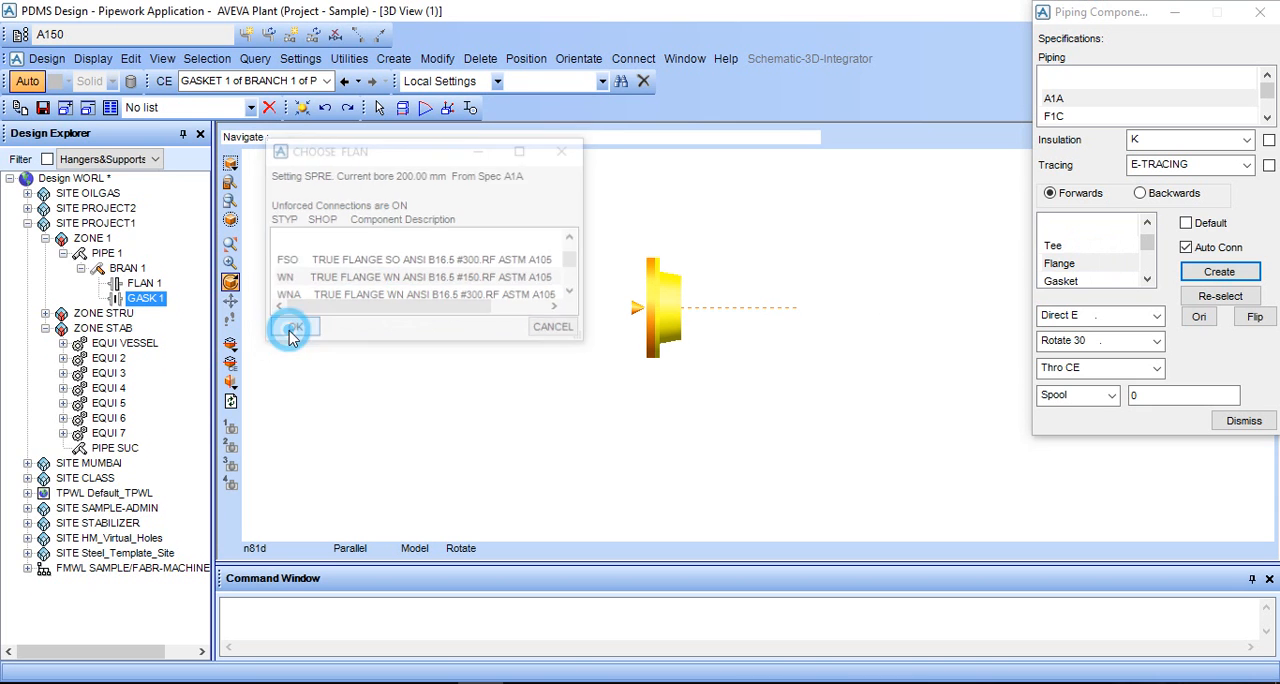
pyautogui.scroll(-1, 1089, 264)
pyautogui.scroll(2, 1089, 264)
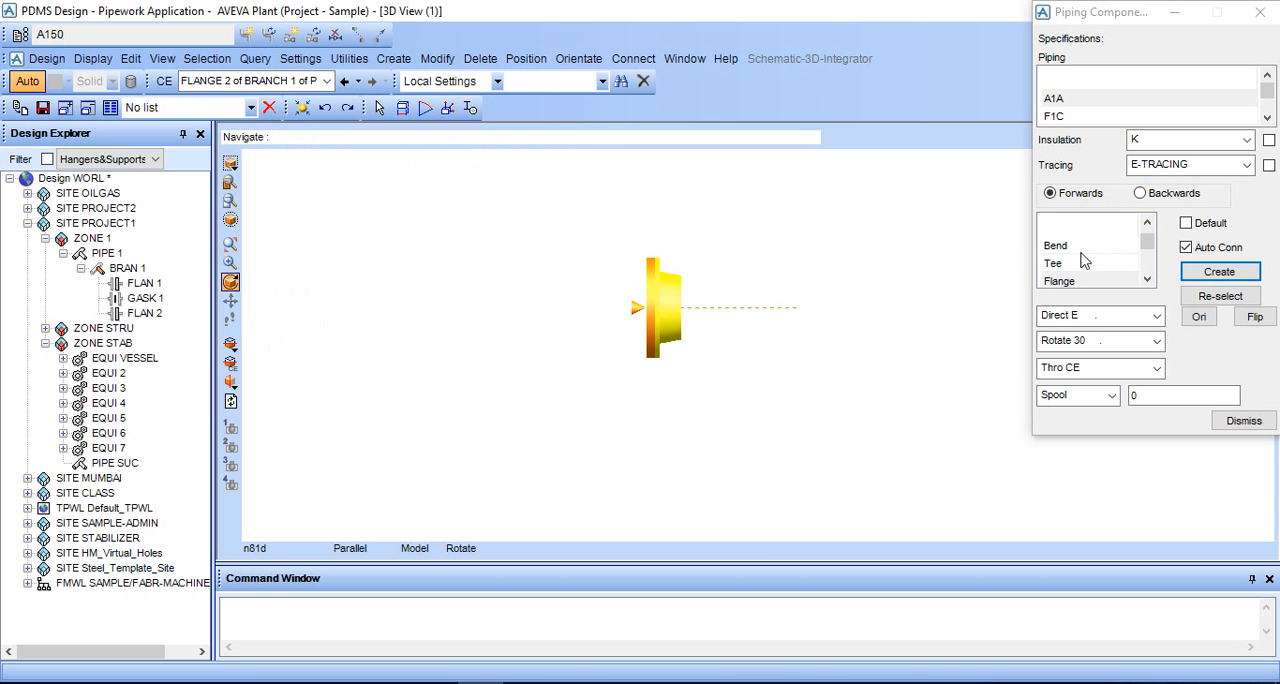
pyautogui.click(1078, 264)
pyautogui.click(1219, 271)
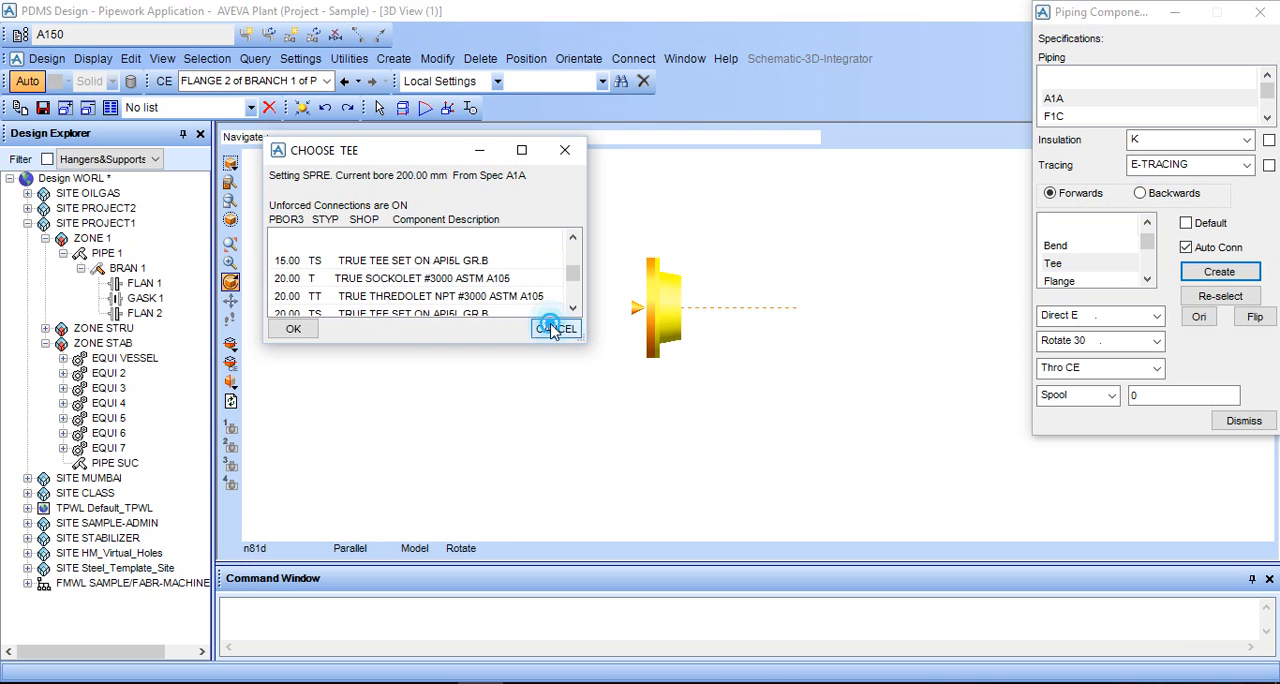
pyautogui.click(555, 328)
# - Navigate to NOZZ 1 of the pump EQUI 4 and query its bore and direction with the command Q P1
pyautogui.scroll(-1, 779, 248)
pyautogui.middleClick(765, 241)
pyautogui.scroll(3, 761, 345)
pyautogui.scroll(2, 763, 368)
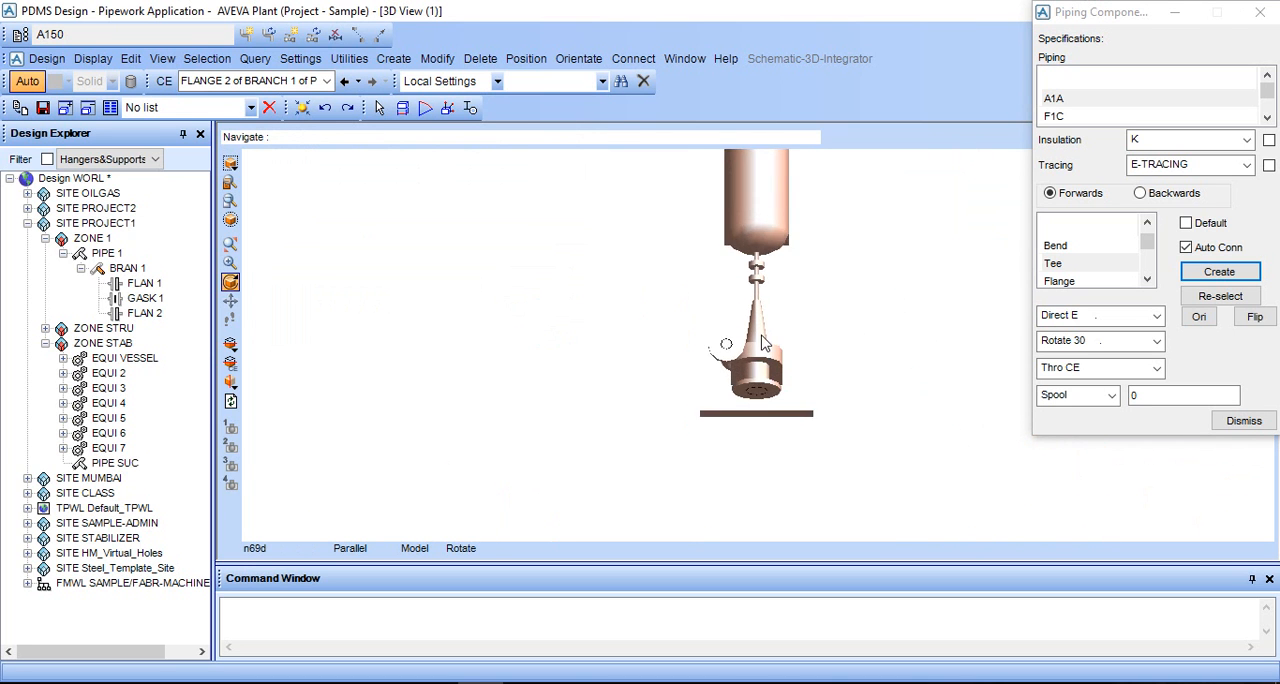
pyautogui.scroll(2, 755, 385)
pyautogui.click(741, 365)
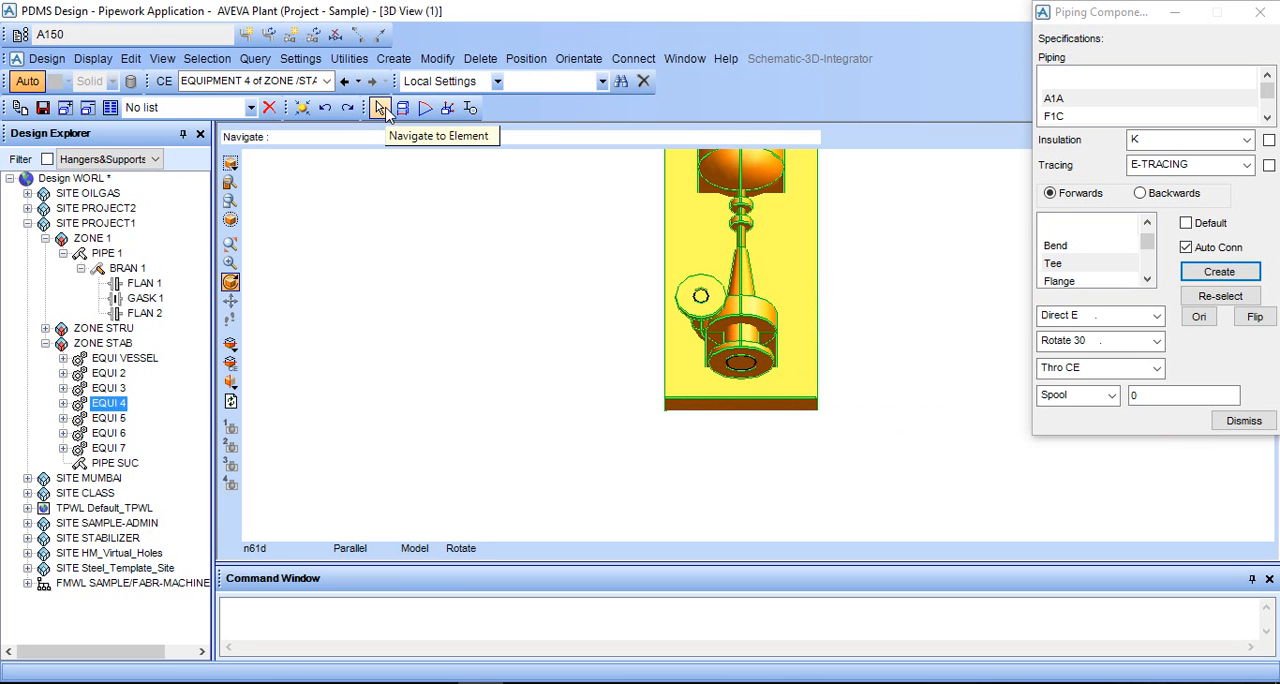
pyautogui.click(380, 108)
pyautogui.click(725, 368)
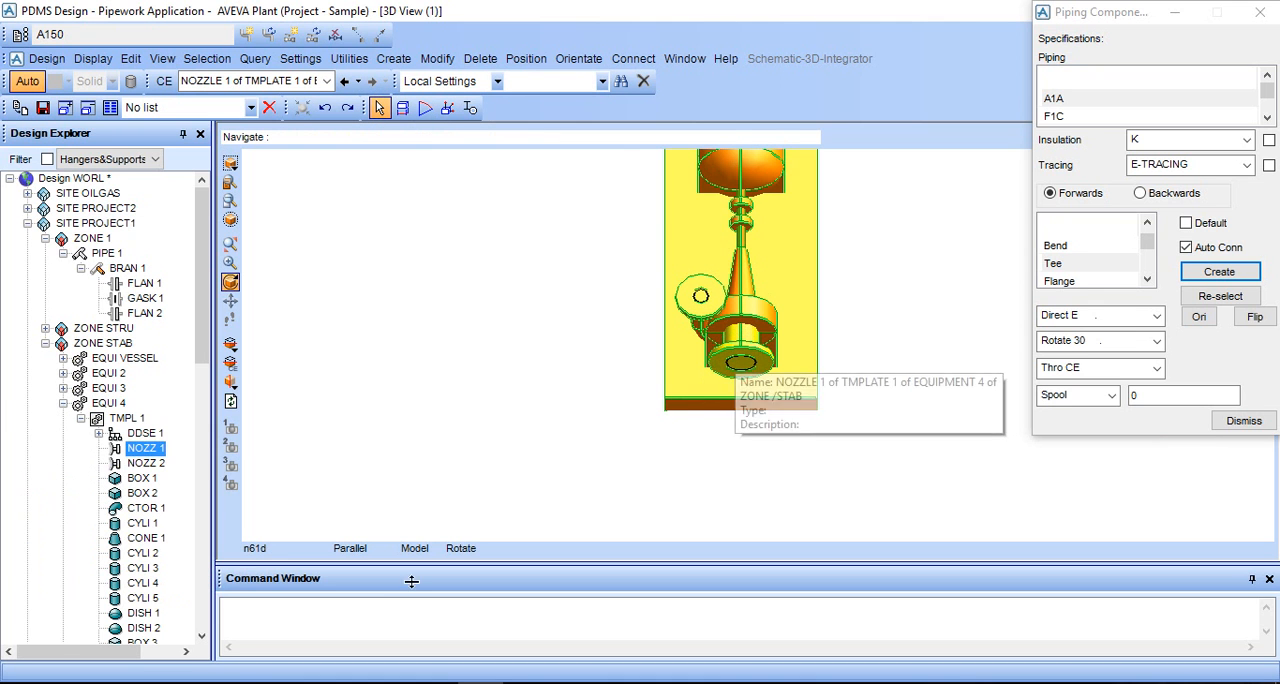
pyautogui.click(340, 622)
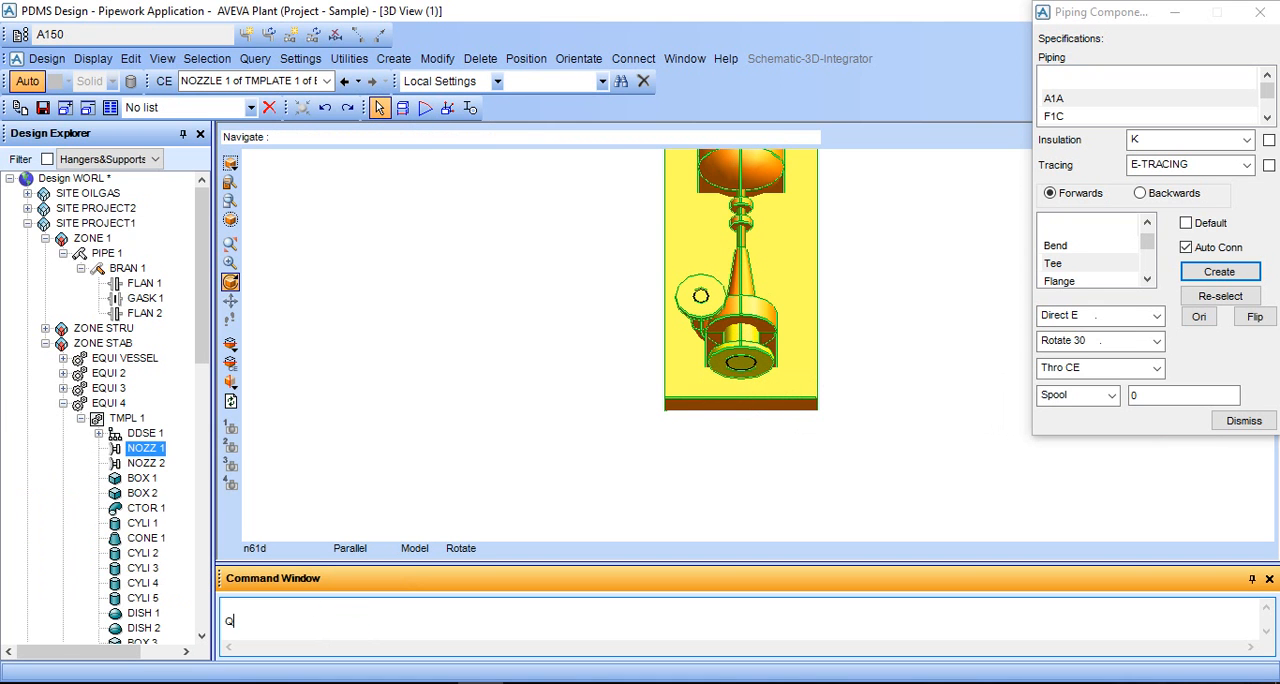
pyautogui.write('Q P1')
pyautogui.press('Return')
pyautogui.scroll(3, 345, 630)
pyautogui.moveTo(284, 608); pyautogui.dragTo(242, 610)
pyautogui.scroll(-4, 820, 374)
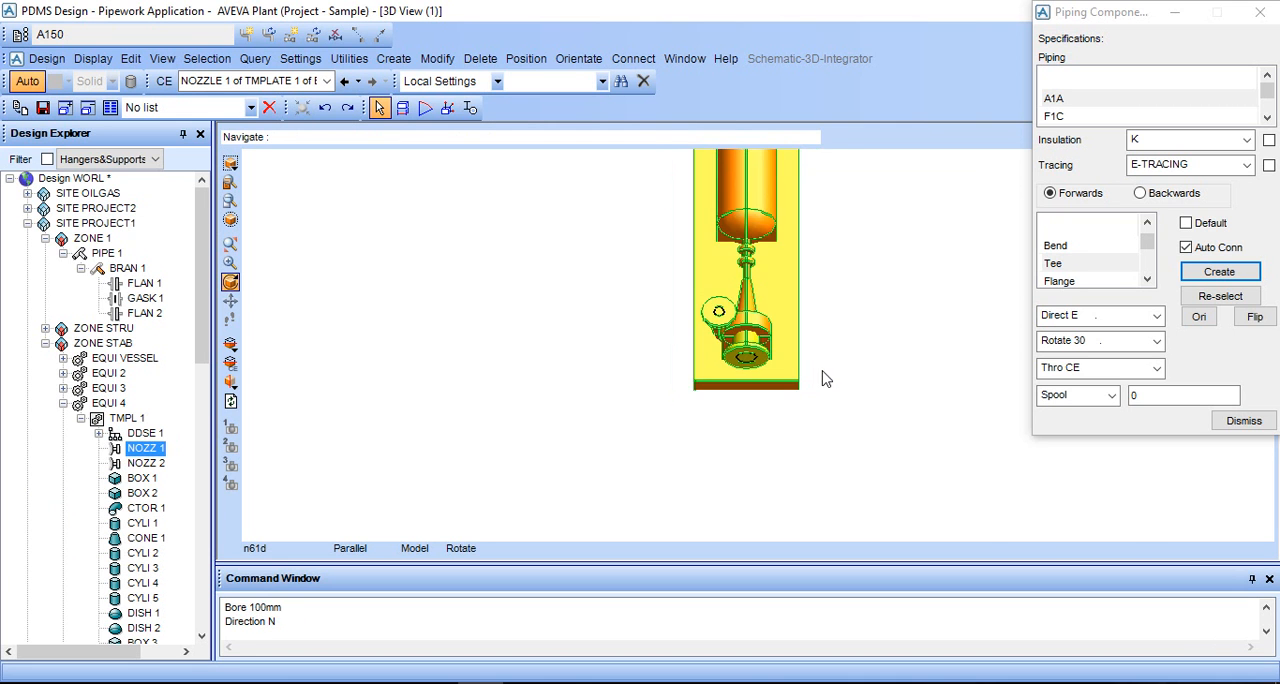
# - Create a tee after FLAN 2, choosing the 100.00 bore T type TRUE TEE ANSI B16.9 BW ASTM A234-WPB
pyautogui.scroll(-3, 758, 394)
pyautogui.middleClick(761, 393)
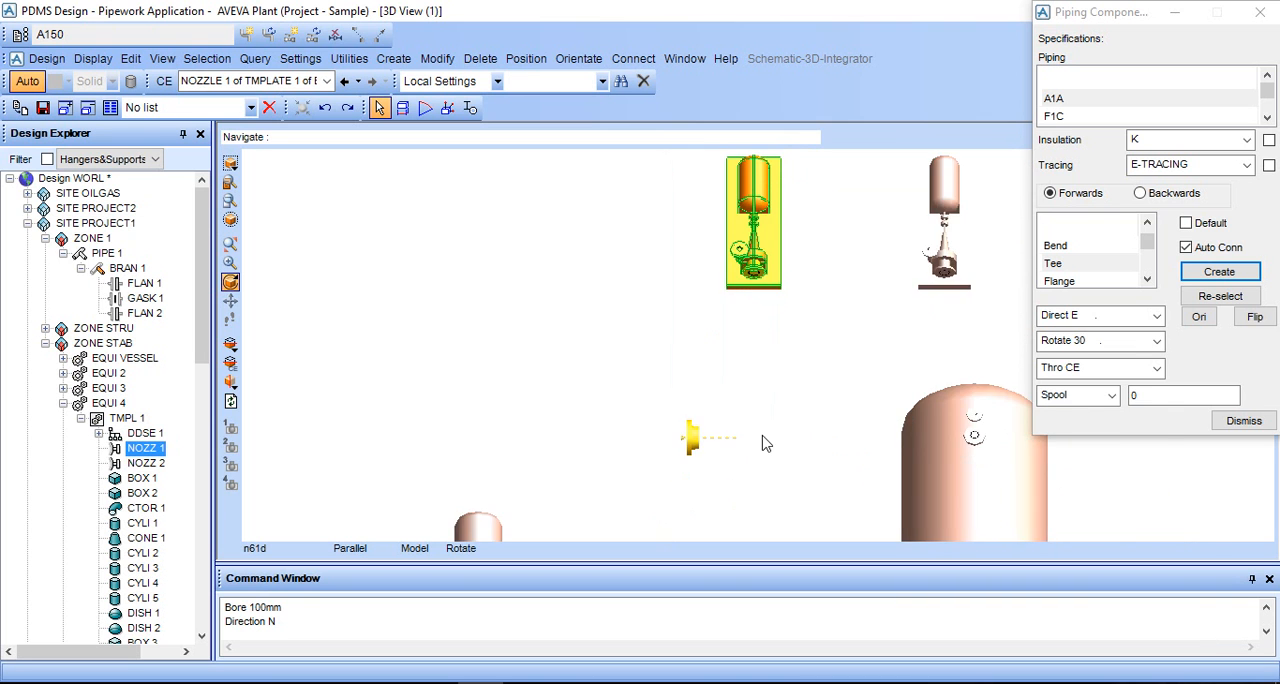
pyautogui.scroll(3, 764, 436)
pyautogui.middleClick(764, 436)
pyautogui.scroll(1, 740, 460)
pyautogui.scroll(2, 738, 460)
pyautogui.click(1122, 261)
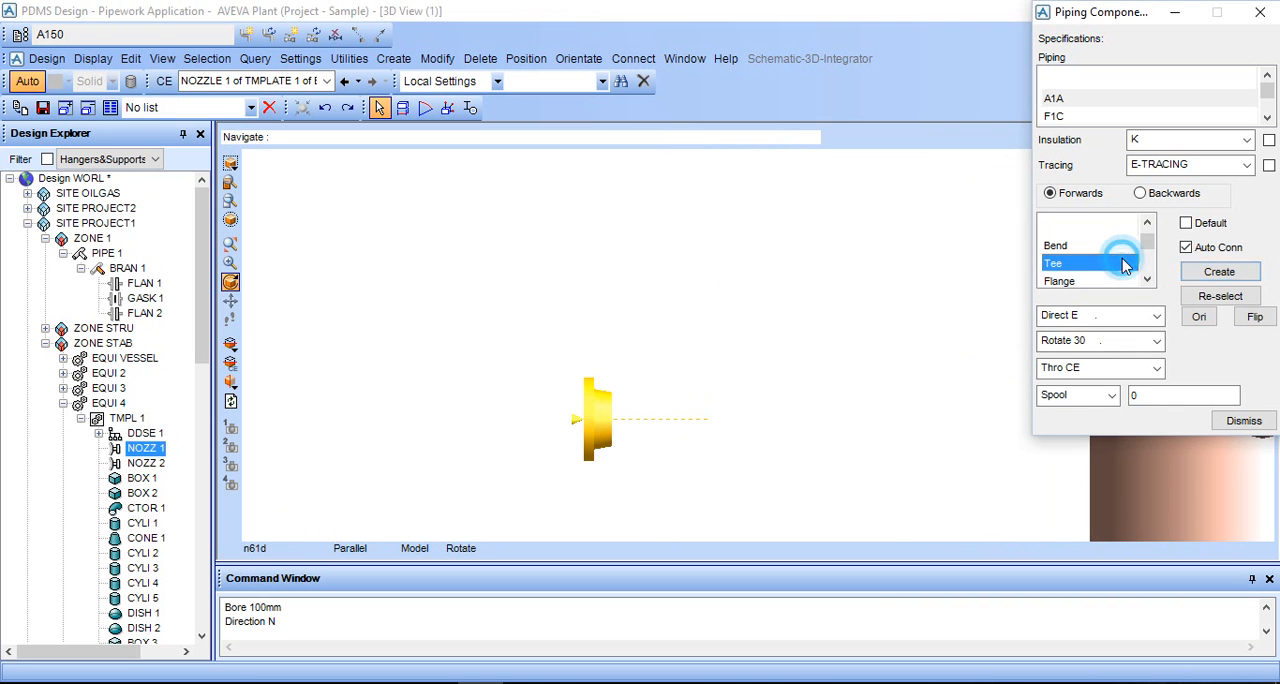
pyautogui.click(142, 313)
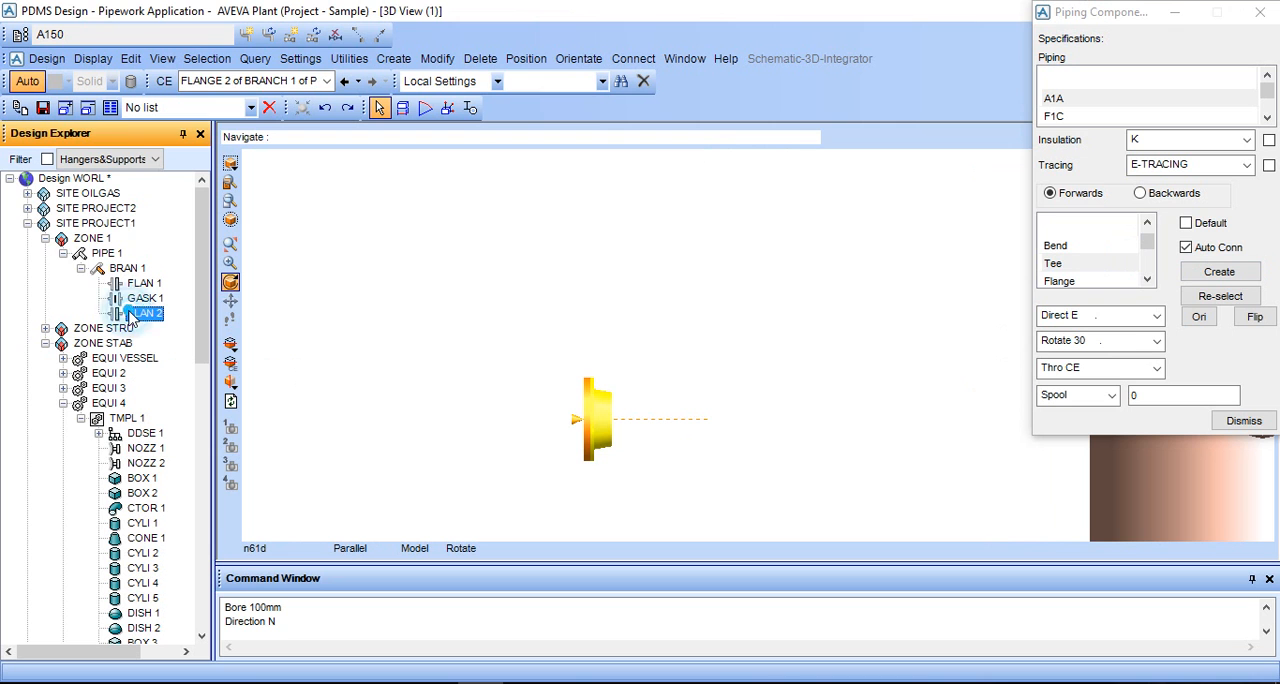
pyautogui.click(1122, 263)
pyautogui.click(1219, 271)
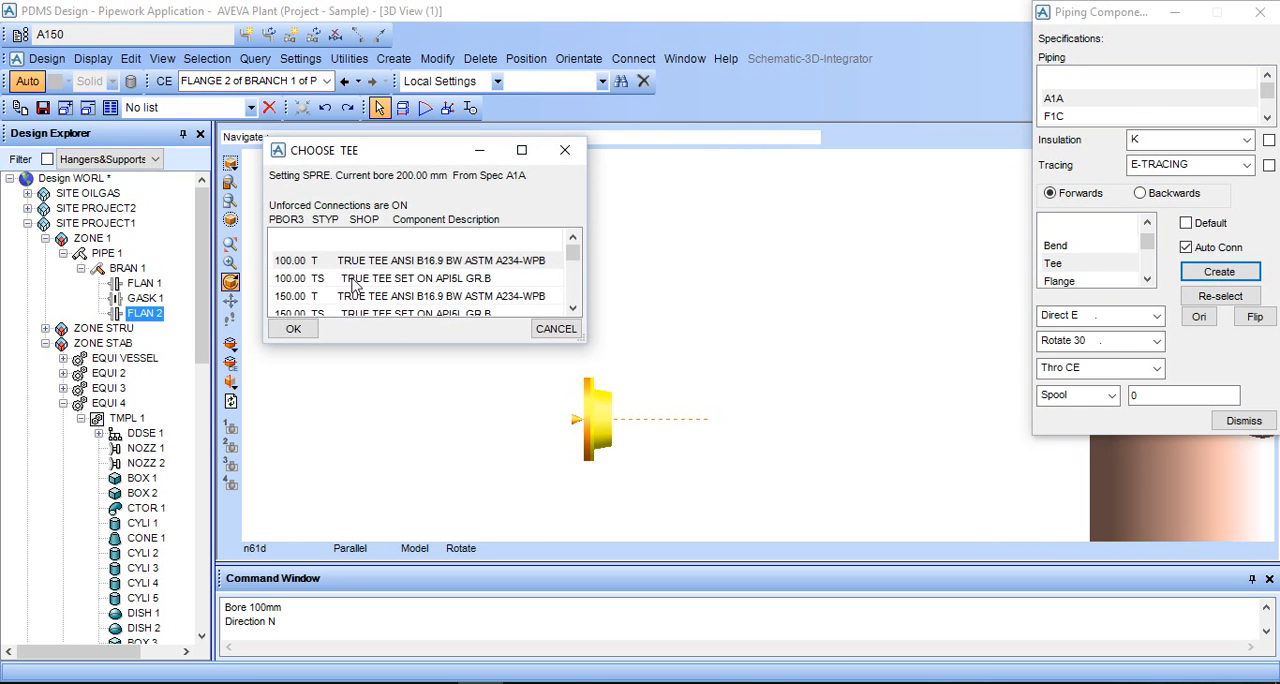
pyautogui.click(352, 263)
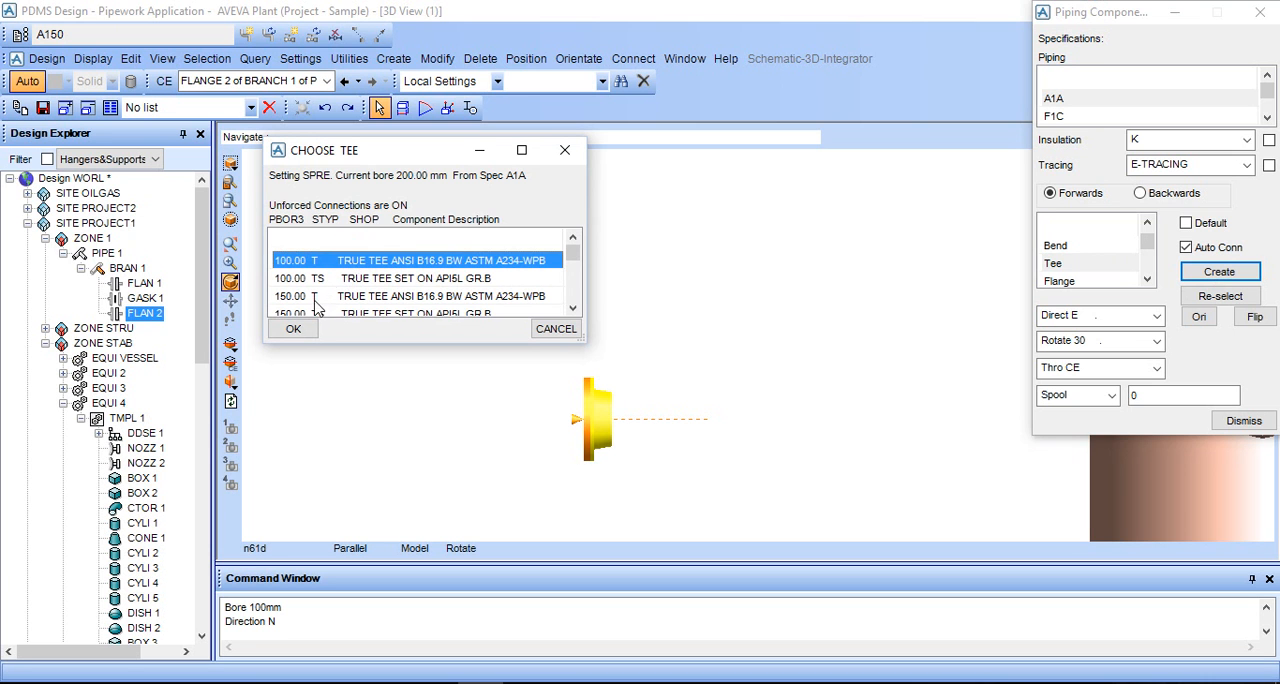
pyautogui.click(296, 329)
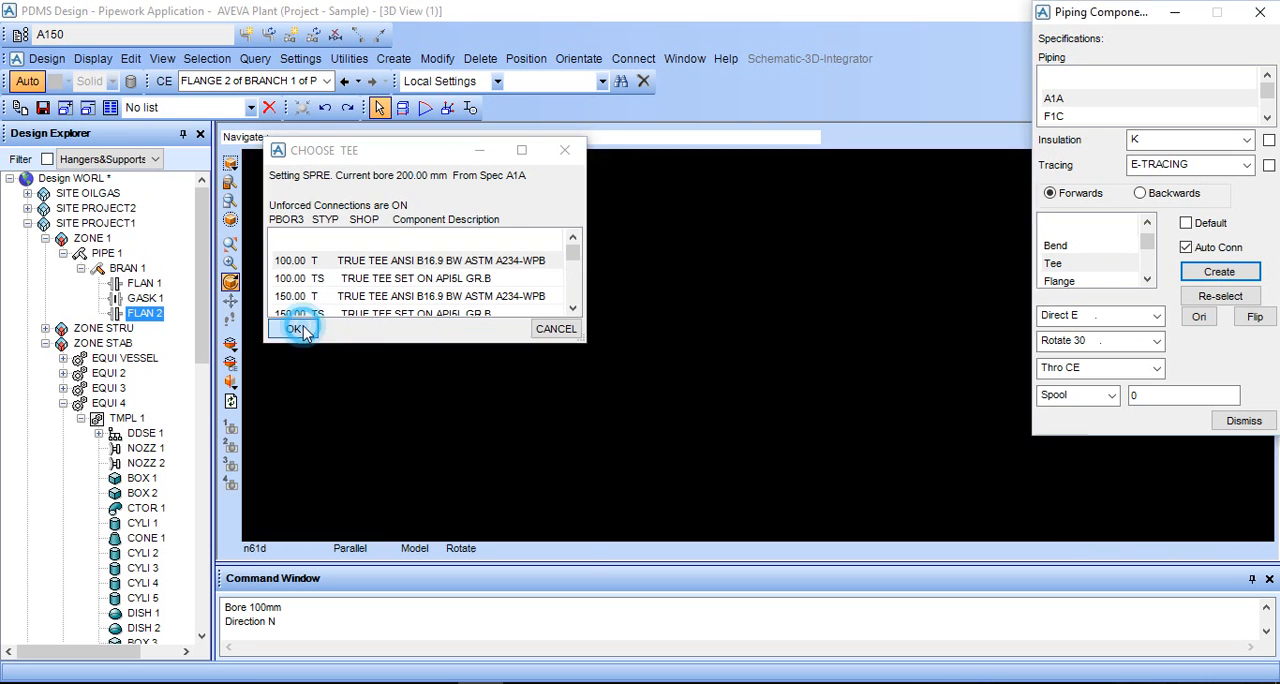
# - Set the tee's rotation to Rotate 90 so that its branch outlet faces the pump
pyautogui.click(1218, 410)
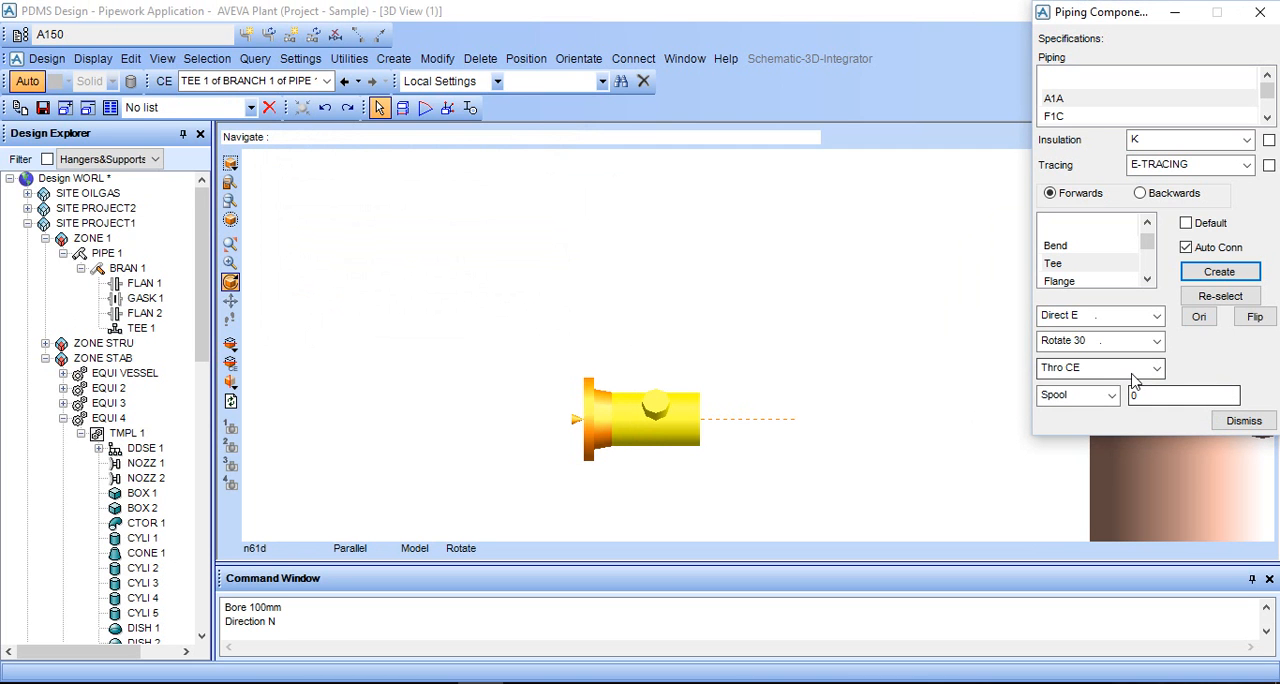
pyautogui.click(1118, 341)
pyautogui.click(1113, 388)
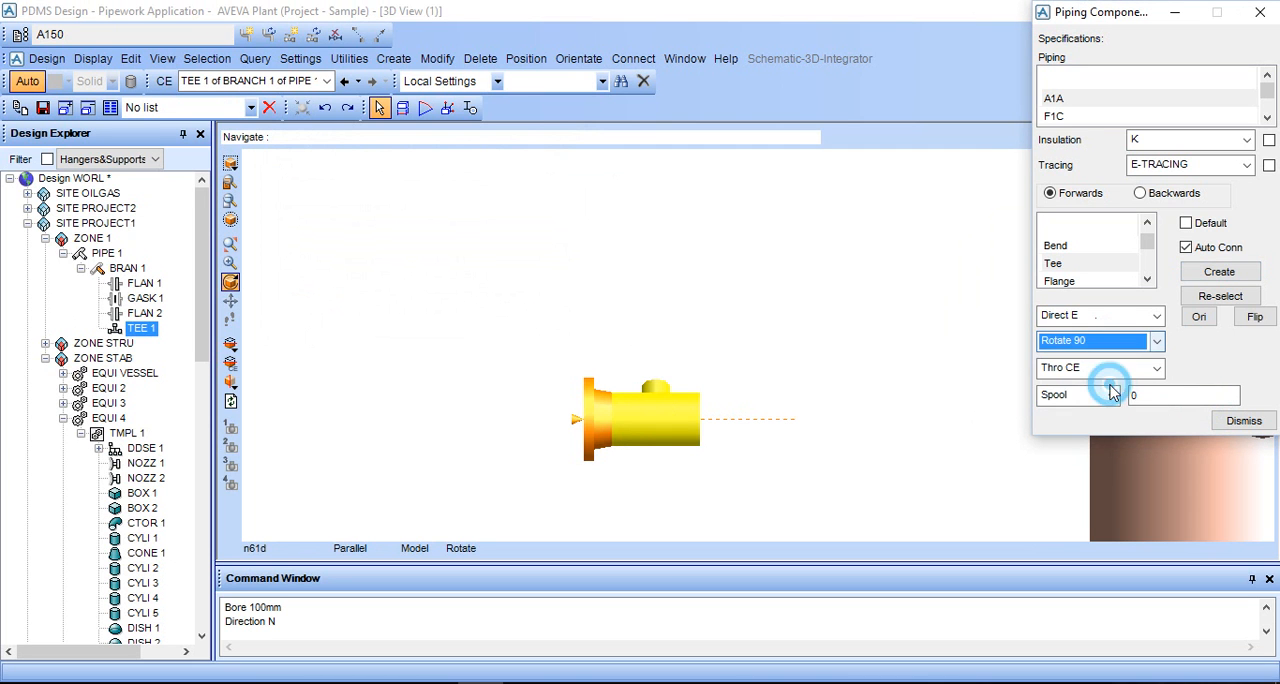
# - Start a distance measurement at the P1 face of the pump's NOZZ 1, using Graphics picking with Snap
pyautogui.scroll(-2, 755, 445)
pyautogui.middleClick(751, 370)
pyautogui.scroll(-6, 765, 308)
pyautogui.middleClick(766, 300)
pyautogui.scroll(4, 759, 292)
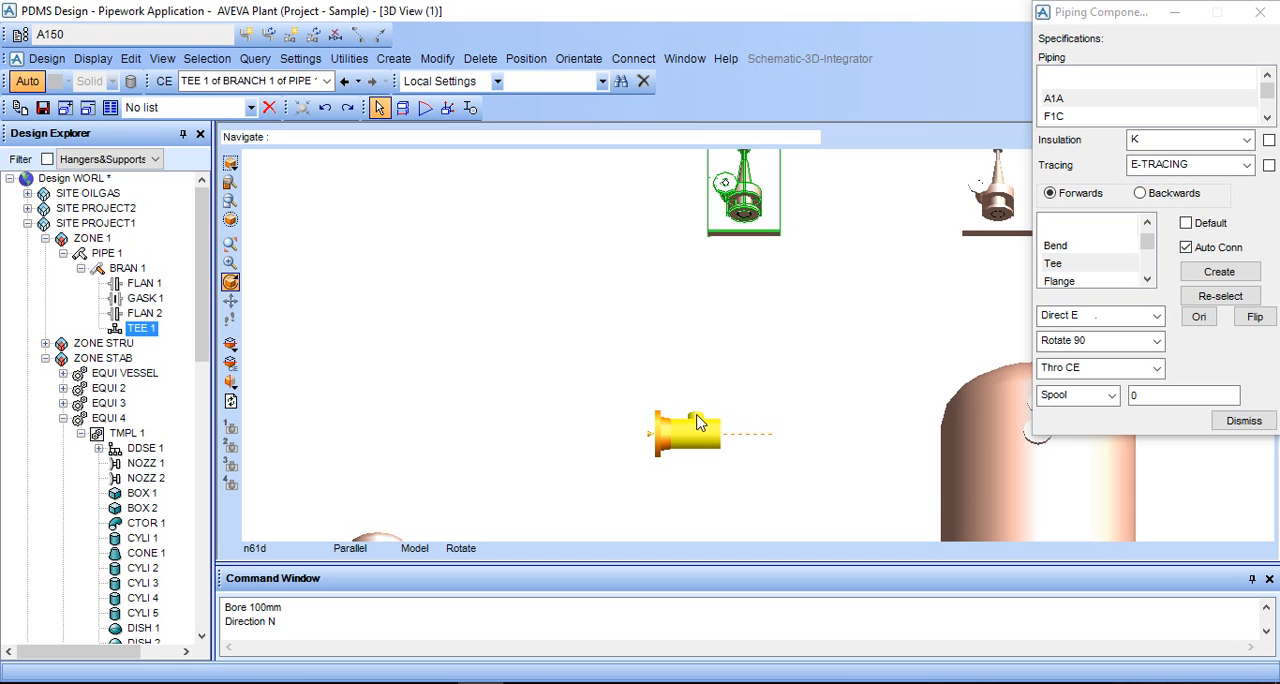
pyautogui.scroll(1, 730, 232)
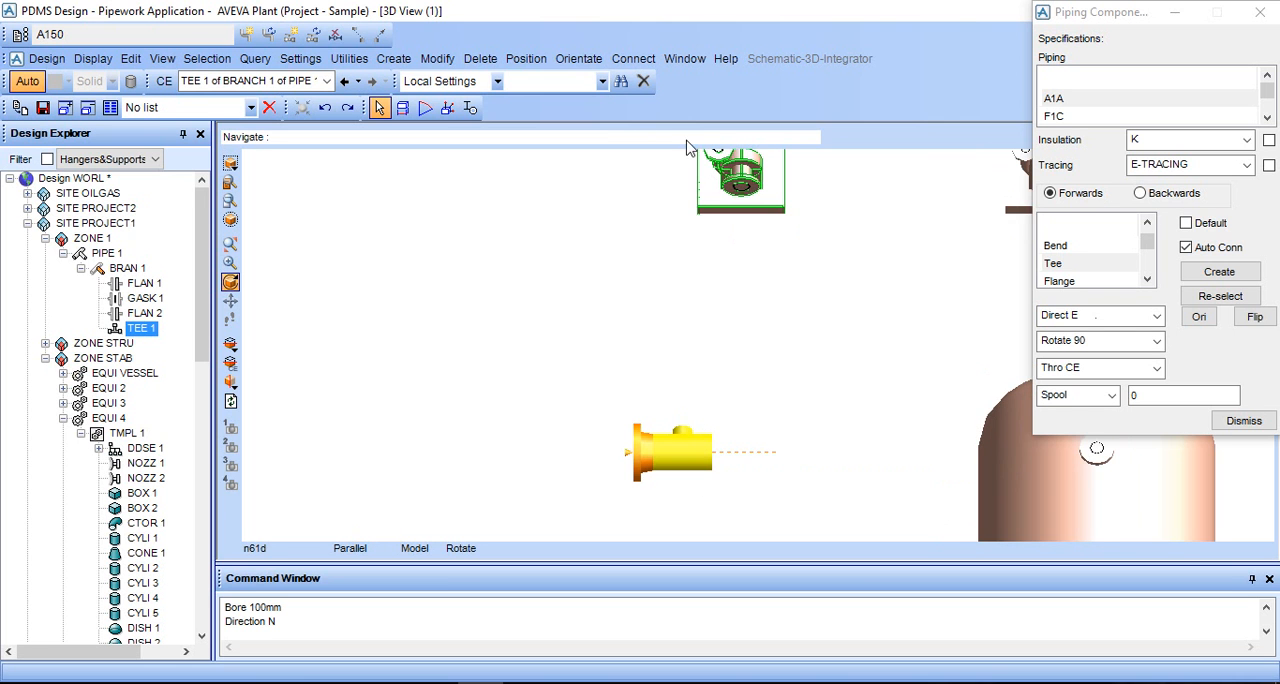
pyautogui.click(436, 108)
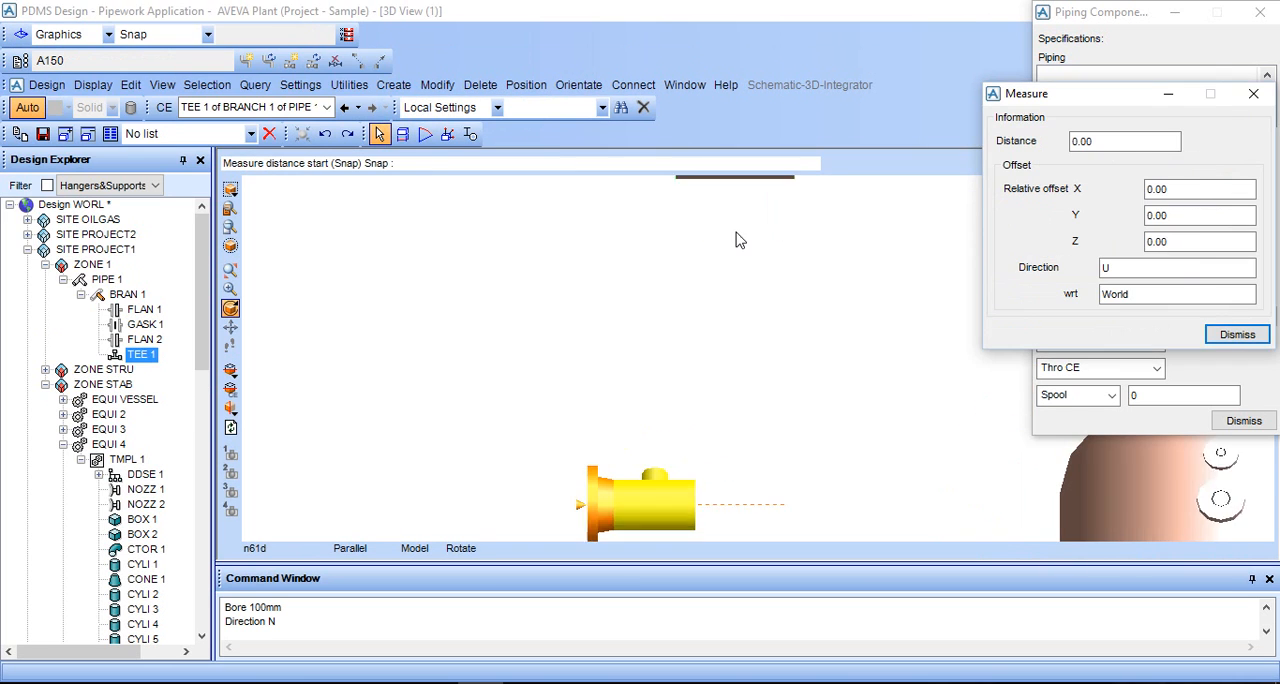
pyautogui.middleClick(784, 232)
pyautogui.scroll(2, 779, 229)
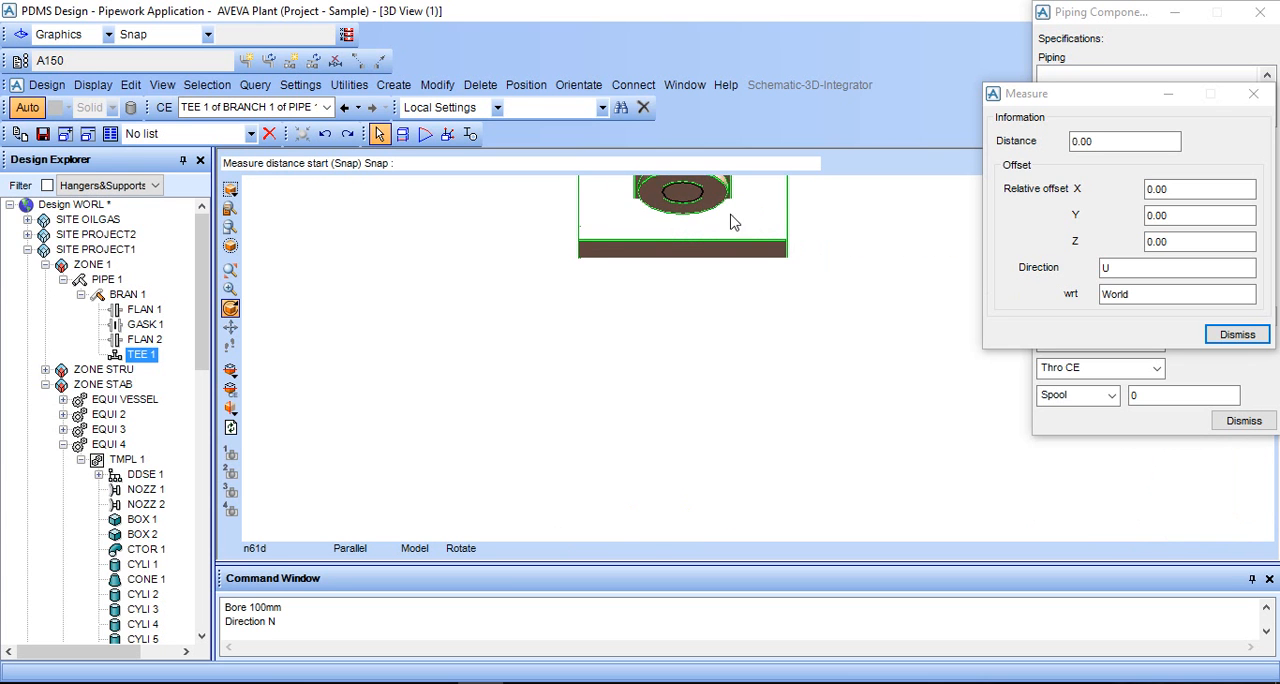
pyautogui.middleClick(765, 236)
pyautogui.moveTo(739, 265); pyautogui.dragTo(737, 234, button='middle')
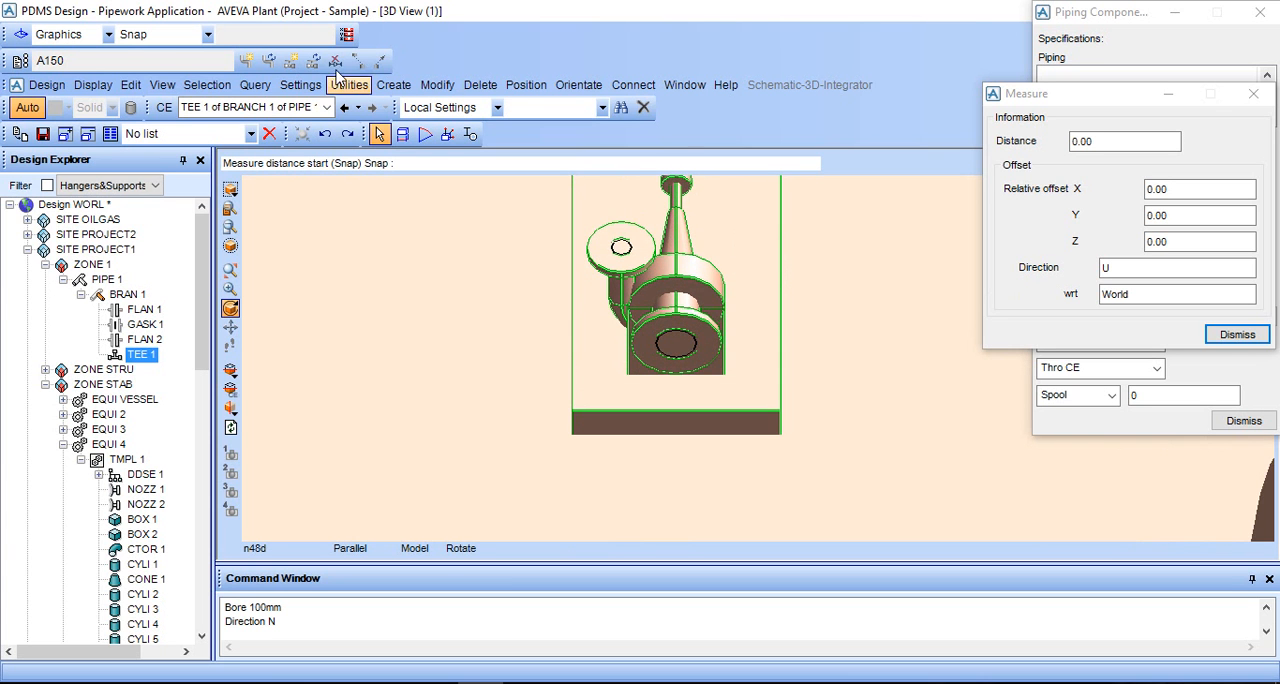
pyautogui.click(100, 34)
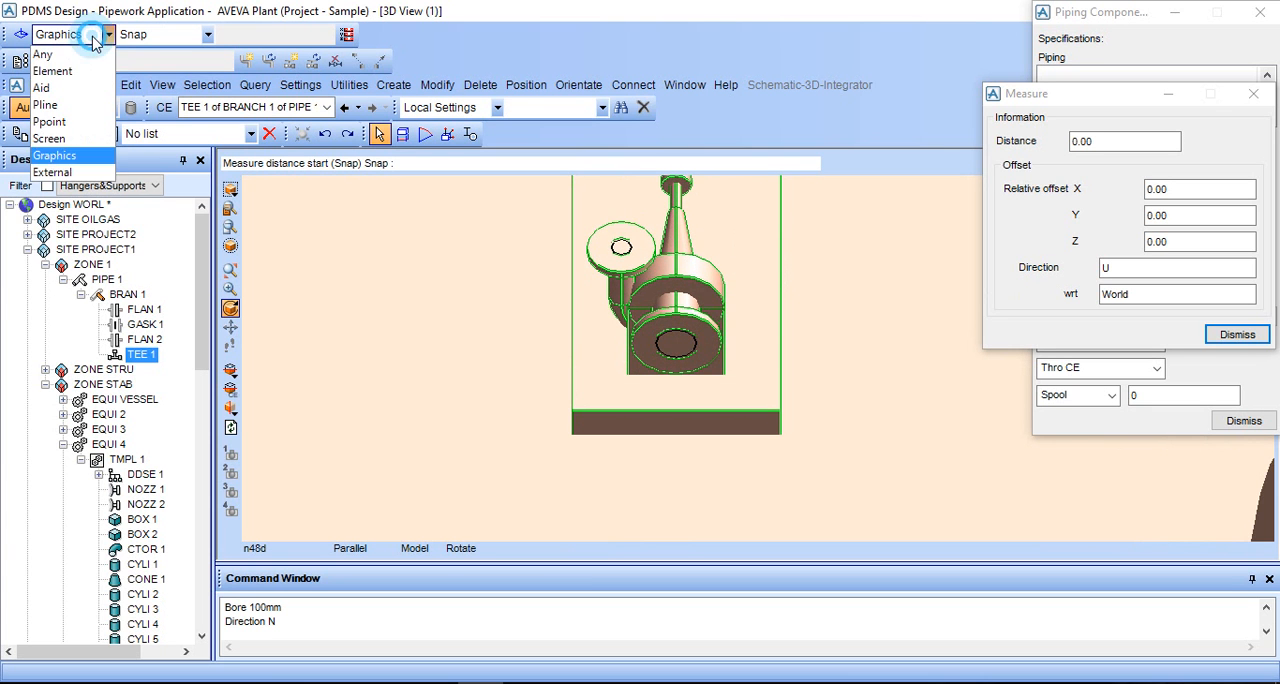
pyautogui.click(84, 157)
pyautogui.scroll(1, 625, 338)
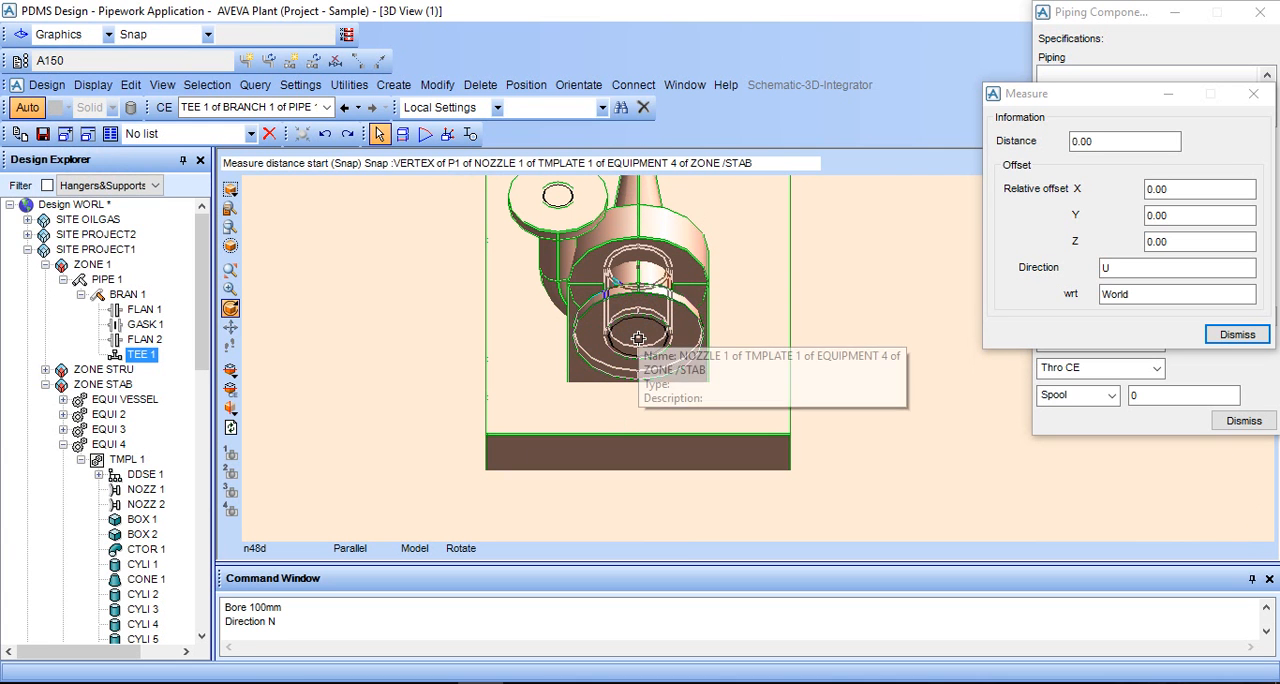
pyautogui.click(637, 338)
# - End the measurement at the P3 branch outlet of the tee, read the relative X offset and close the measurement
pyautogui.scroll(-3, 650, 440)
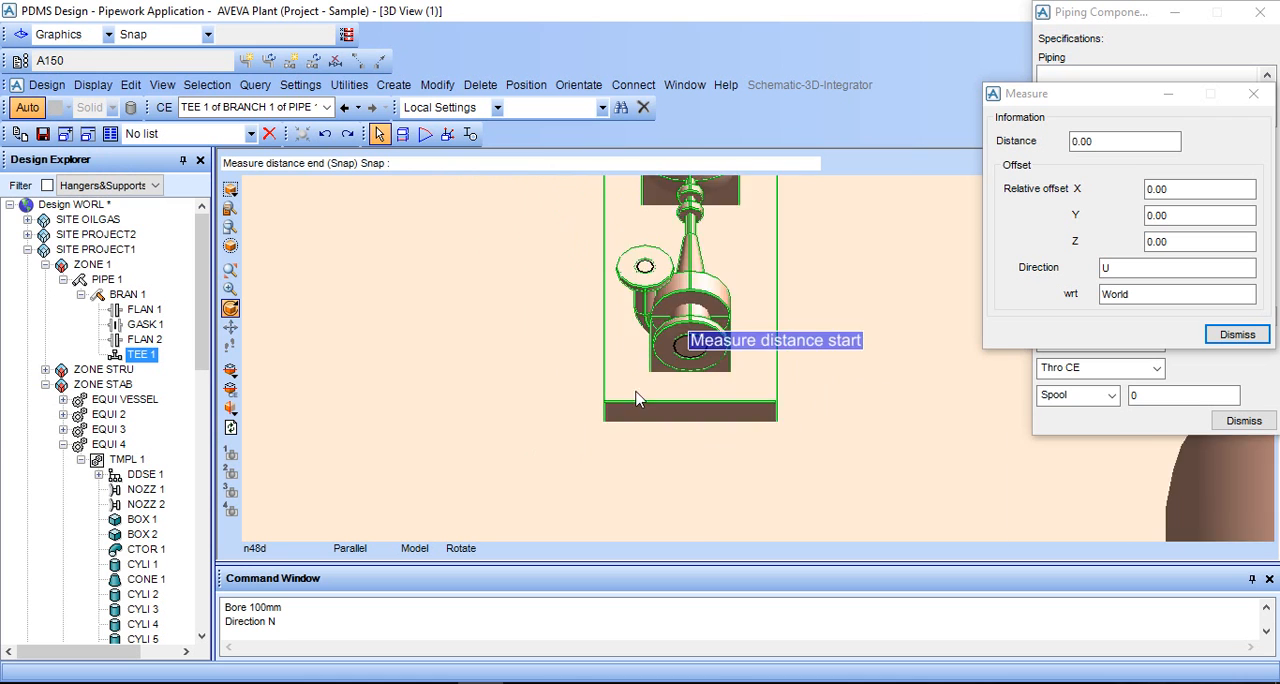
pyautogui.moveTo(650, 463); pyautogui.dragTo(865, 337, button='middle')
pyautogui.scroll(4, 865, 337)
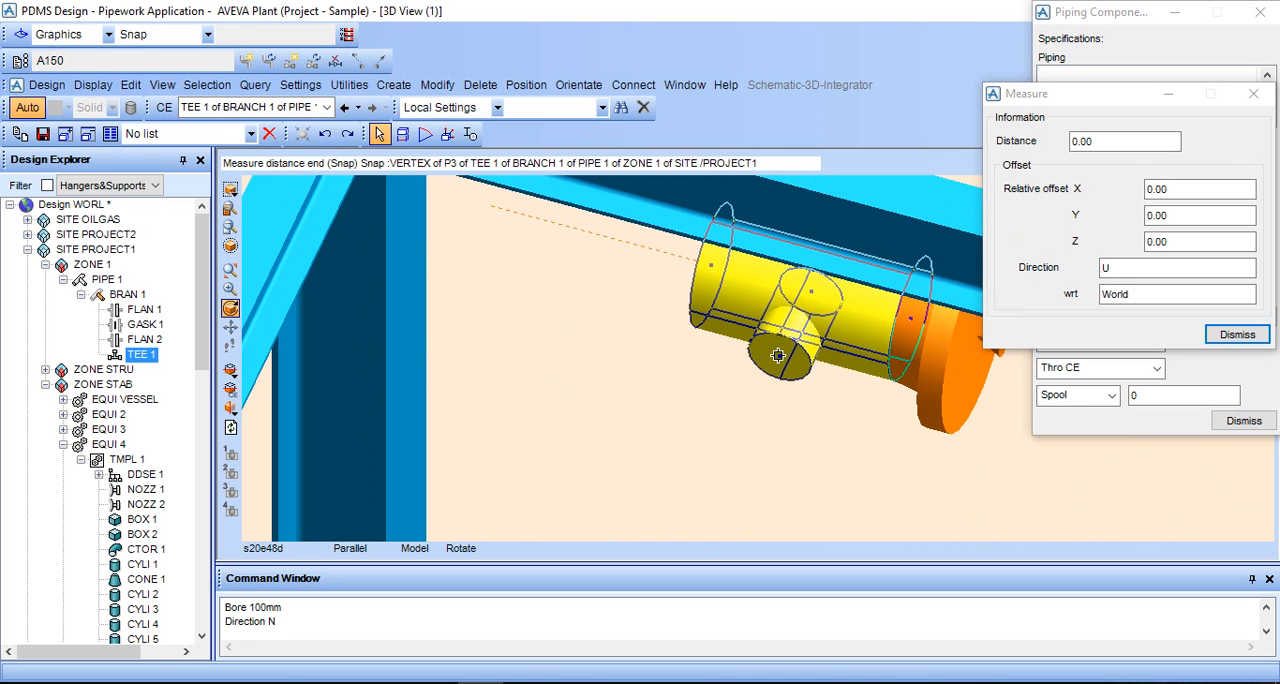
pyautogui.click(777, 357)
pyautogui.scroll(-2, 779, 360)
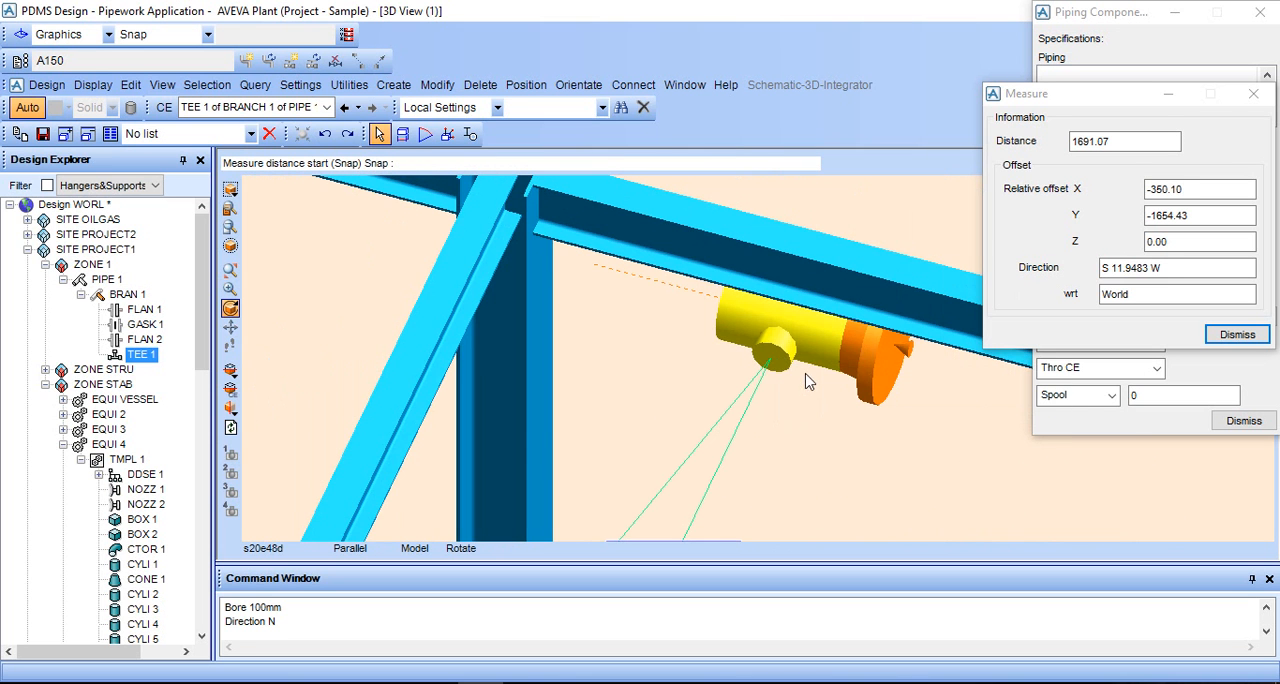
pyautogui.moveTo(804, 412); pyautogui.dragTo(837, 427, button='middle')
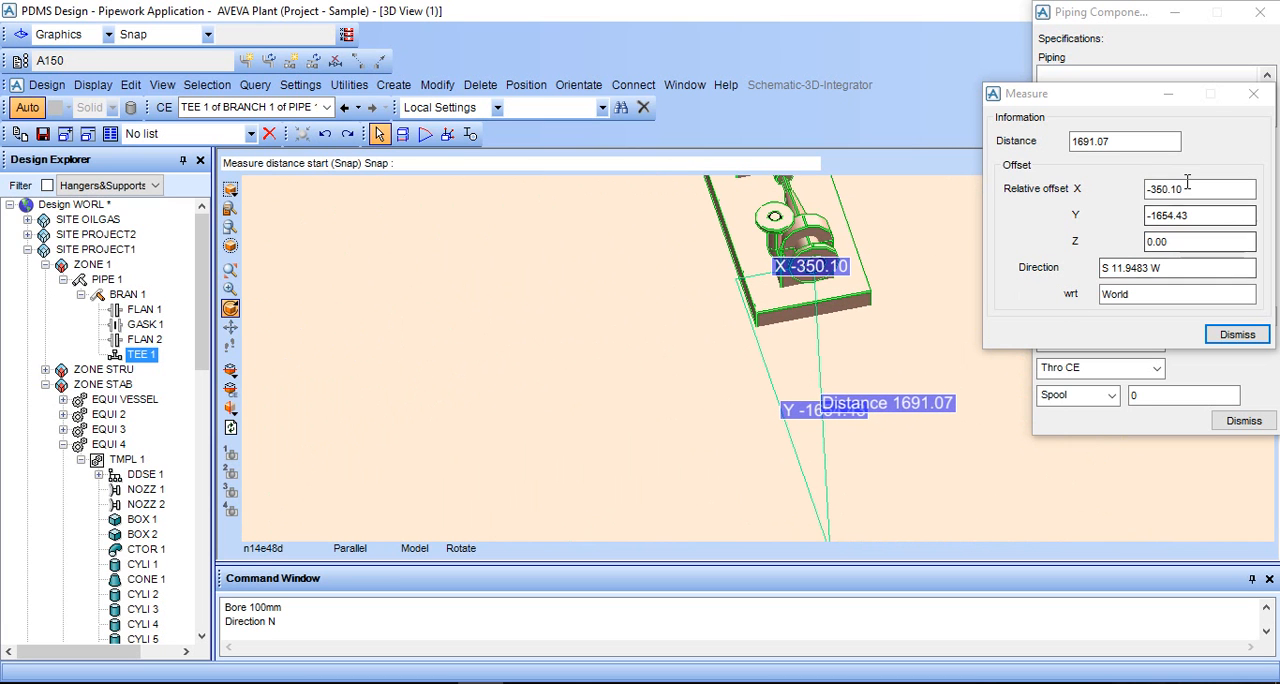
pyautogui.moveTo(1185, 188); pyautogui.dragTo(1168, 190)
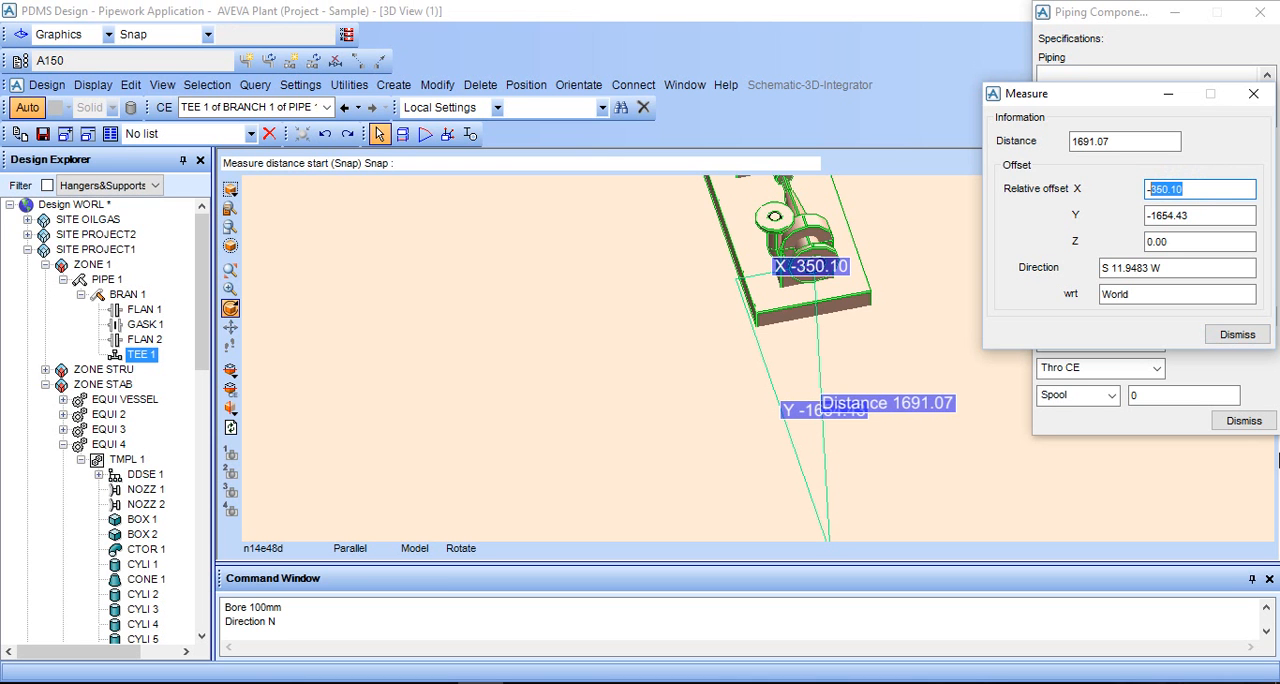
pyautogui.click(1237, 334)
# - Move TEE 1 along BRAN 1 with a Spool distance of 350.10 to line its branch outlet up with the pump nozzle
pyautogui.moveTo(949, 369); pyautogui.dragTo(855, 435, button='middle')
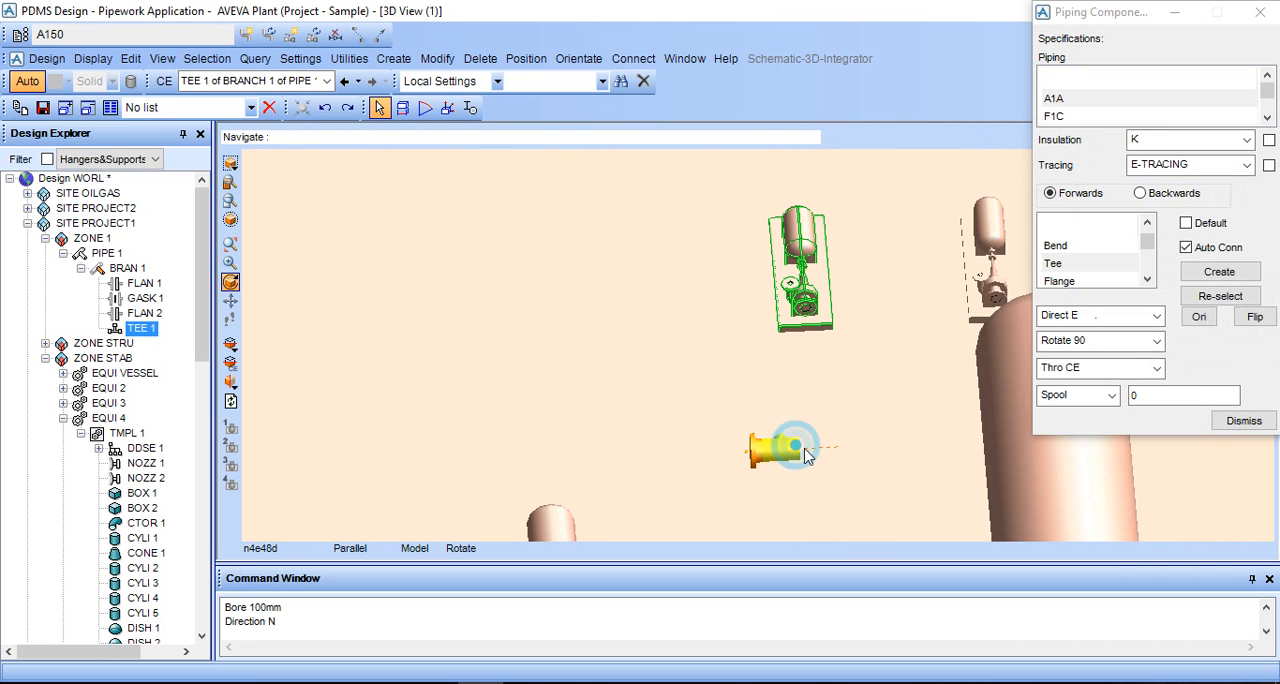
pyautogui.scroll(-2, 816, 433)
pyautogui.middleClick(798, 417)
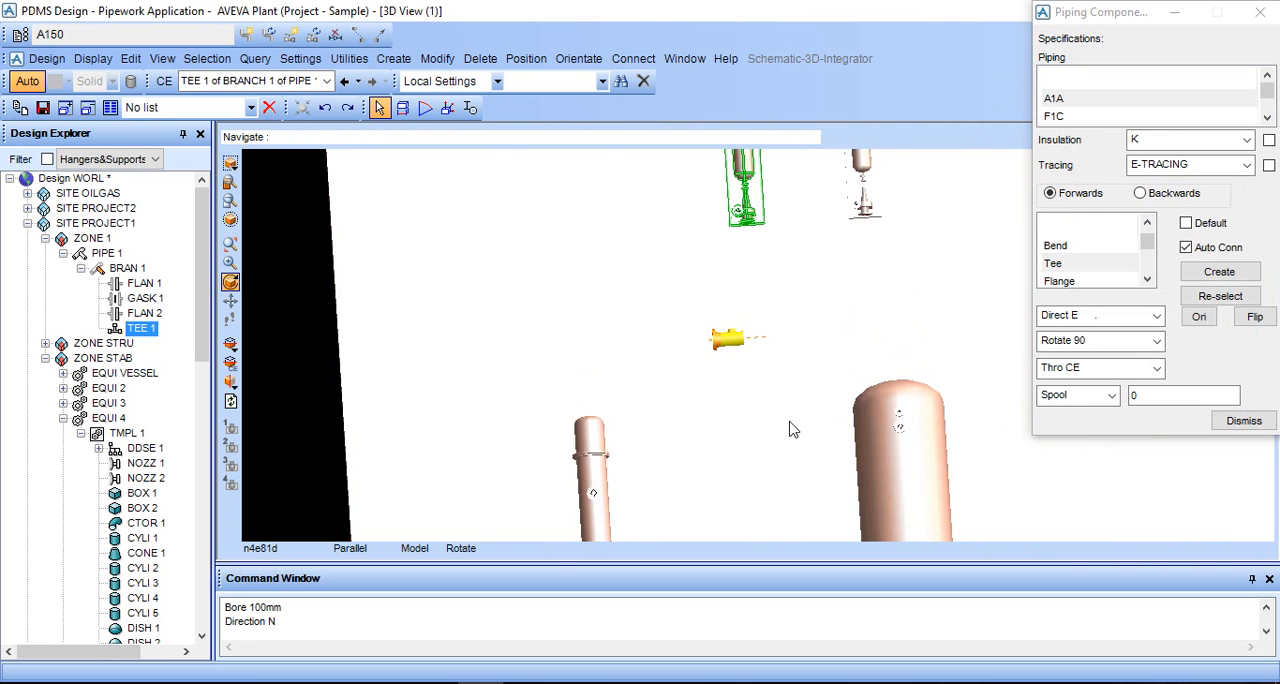
pyautogui.scroll(5, 710, 340)
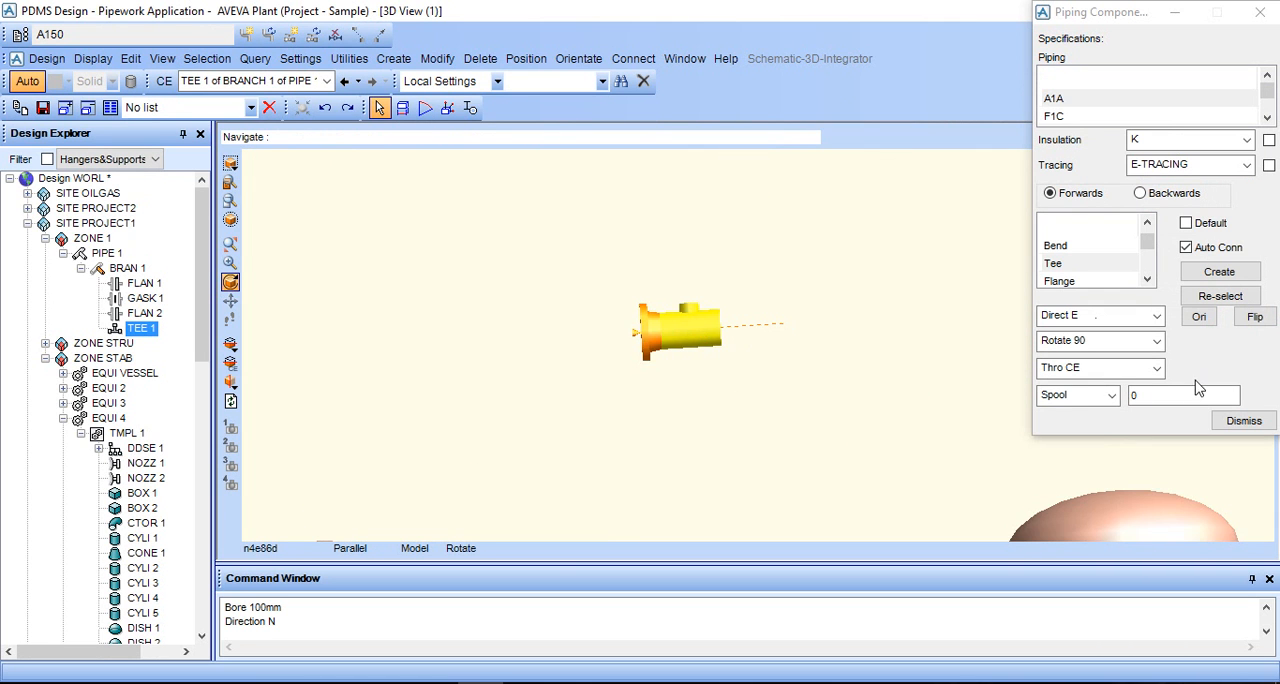
pyautogui.click(1140, 396)
pyautogui.doubleClick(1139, 396)
pyautogui.write('350.10')
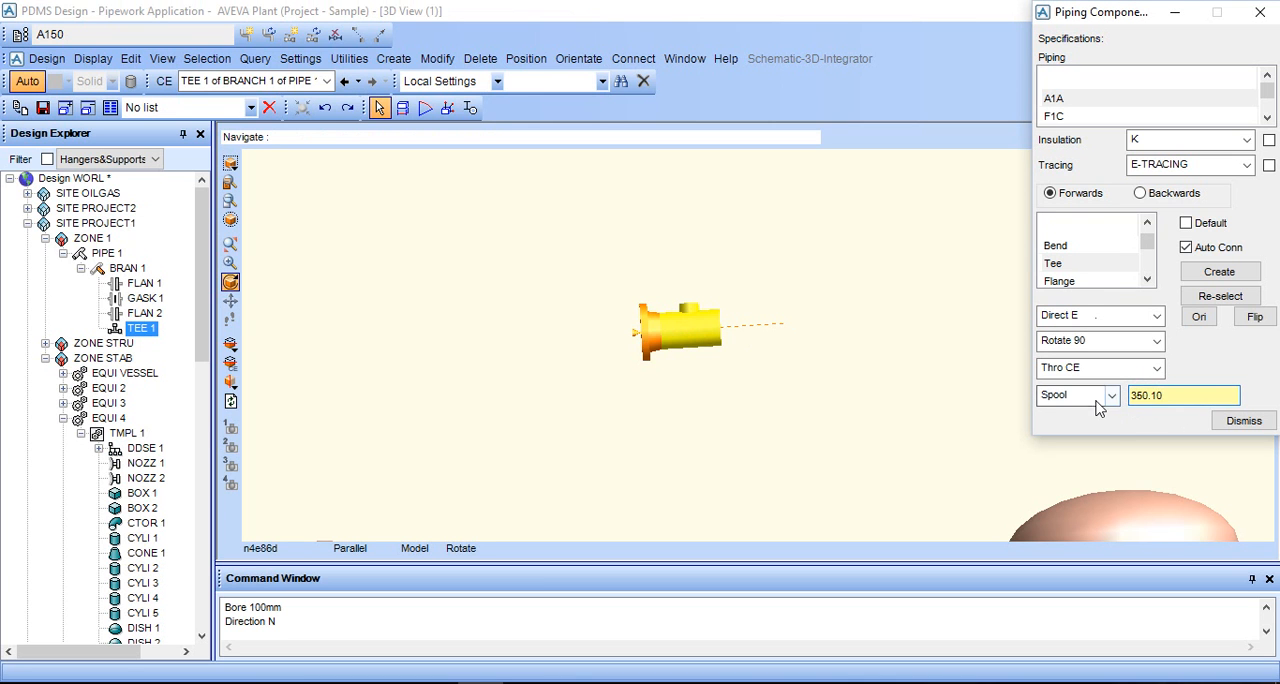
pyautogui.click(1094, 397)
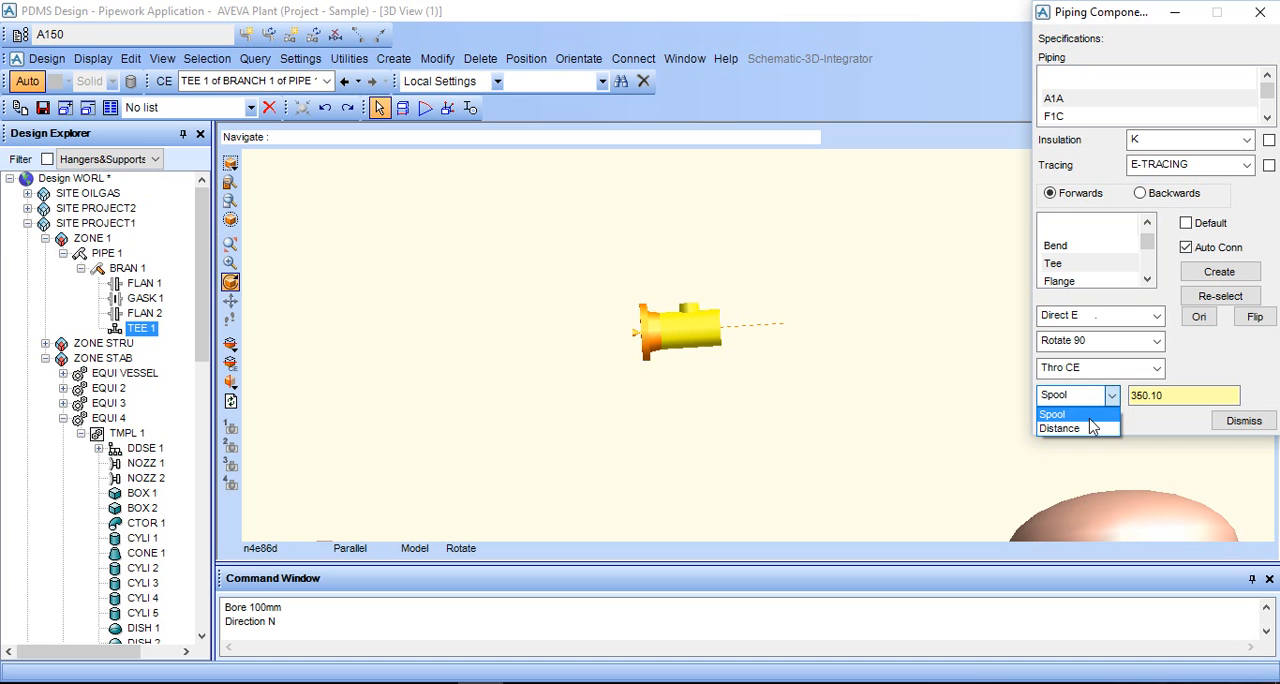
pyautogui.click(1173, 396)
pyautogui.click(1172, 395)
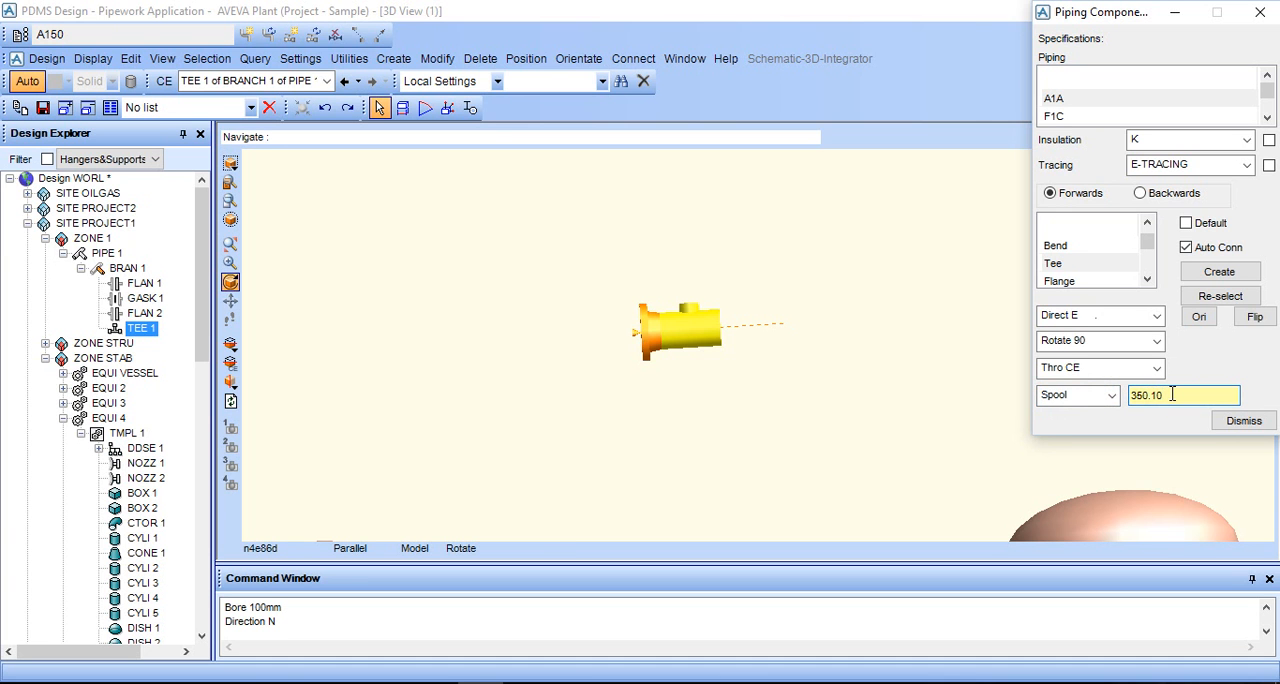
pyautogui.click(1095, 397)
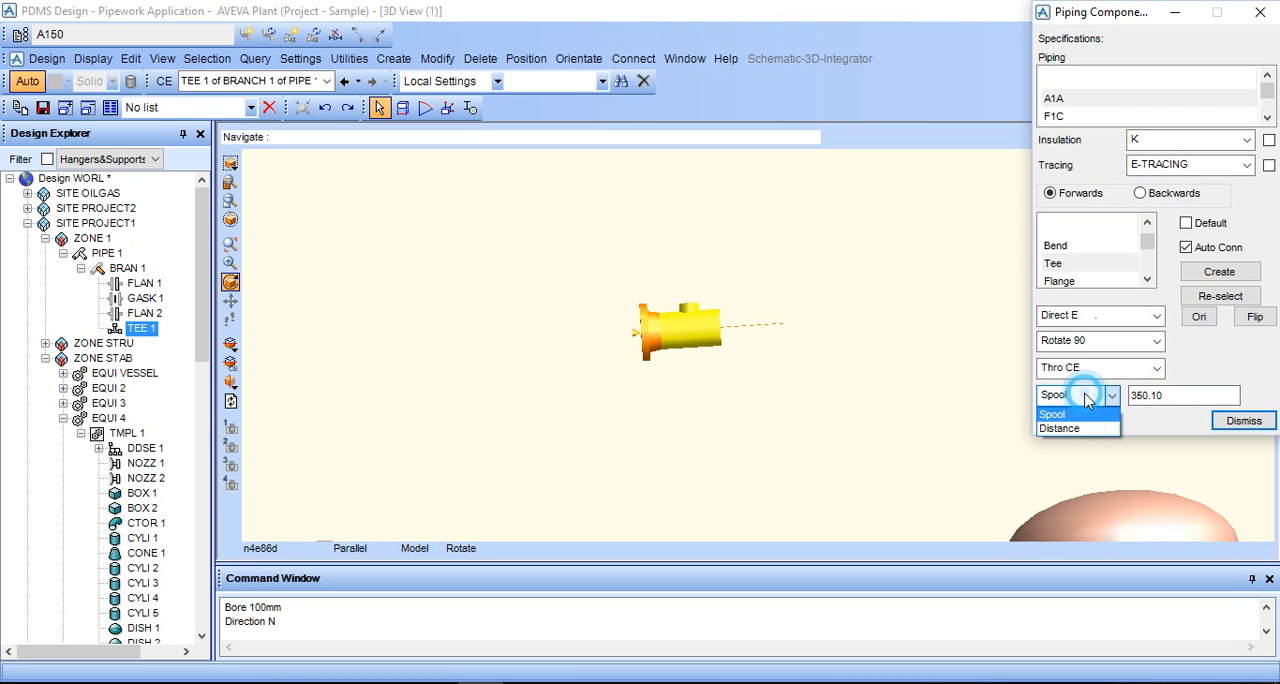
pyautogui.click(1080, 414)
# - Examine from several angles how the tee's branch outlet lines up with the pump nozzle
pyautogui.scroll(2, 838, 363)
pyautogui.moveTo(787, 291); pyautogui.dragTo(801, 295, button='middle')
pyautogui.scroll(-2, 722, 283)
pyautogui.moveTo(699, 325); pyautogui.dragTo(700, 245, button='middle')
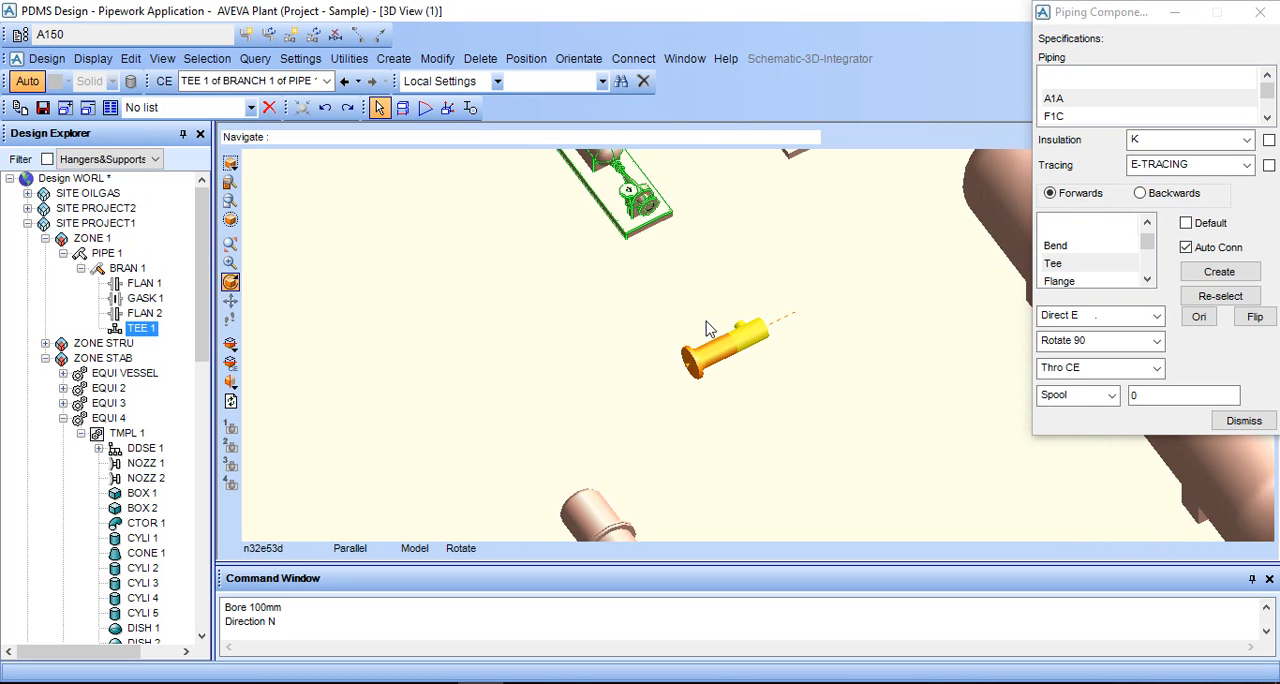
pyautogui.scroll(1, 706, 328)
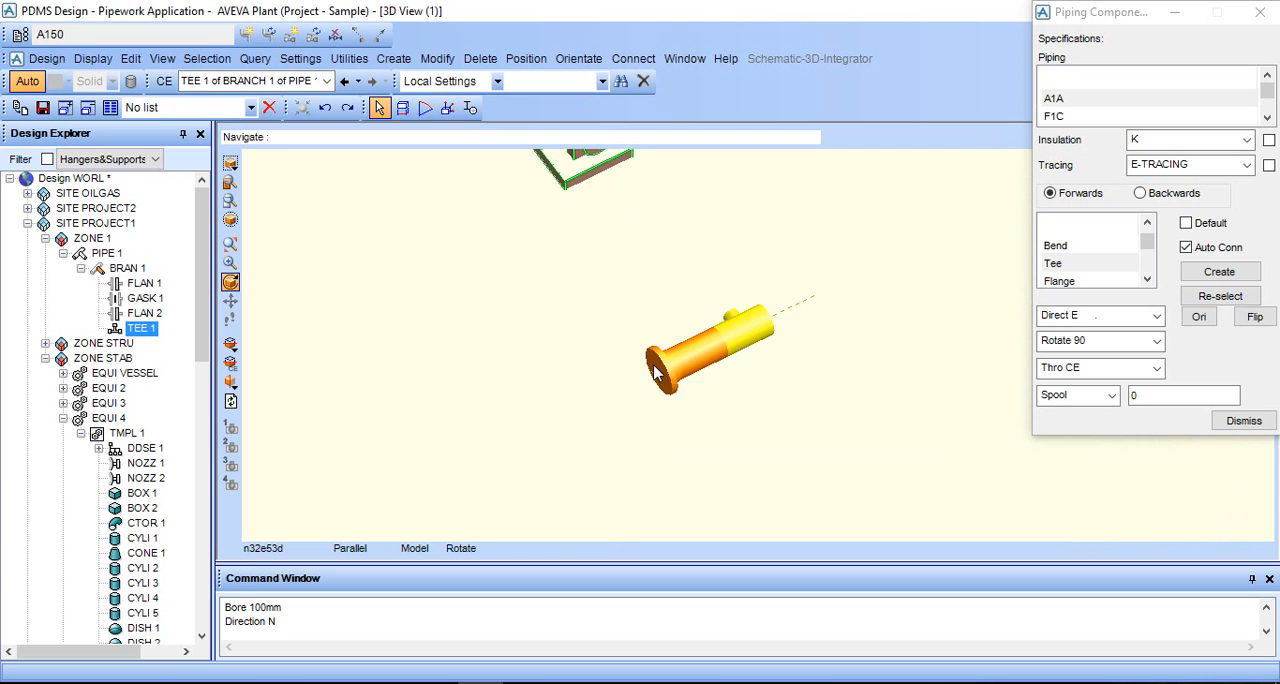
pyautogui.scroll(-1, 831, 323)
pyautogui.scroll(1, 838, 330)
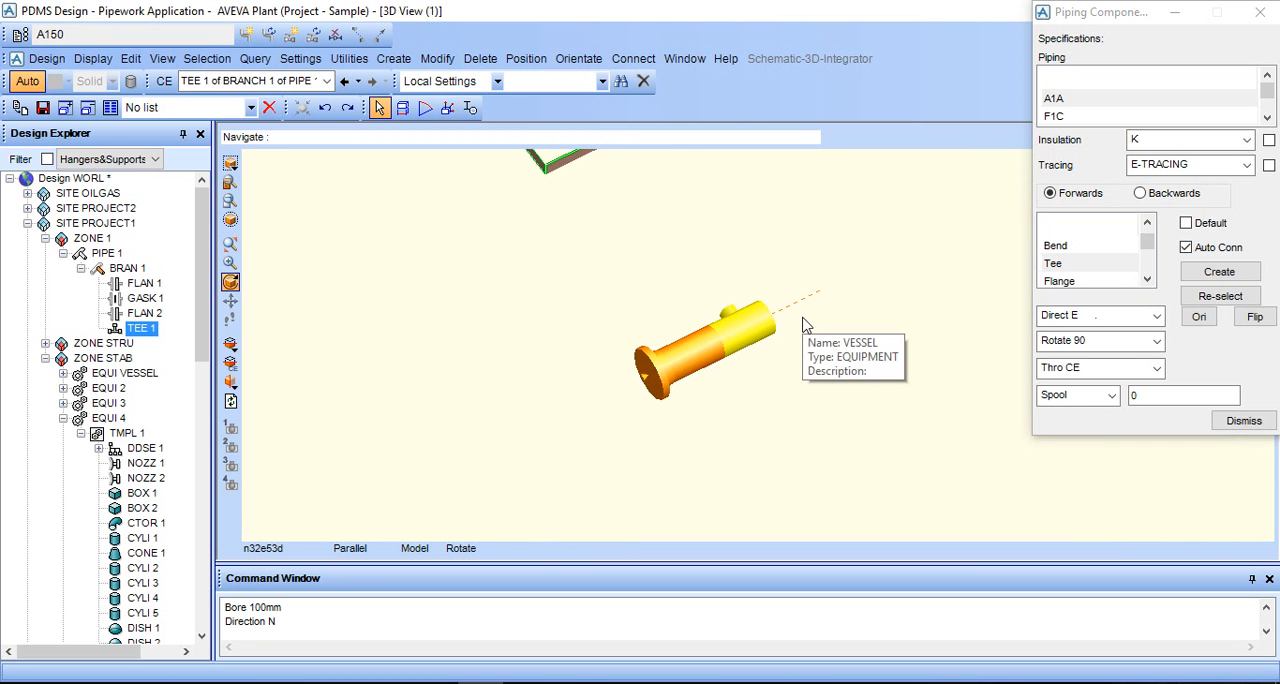
pyautogui.scroll(-1, 803, 325)
pyautogui.scroll(1, 803, 325)
pyautogui.scroll(1, 737, 305)
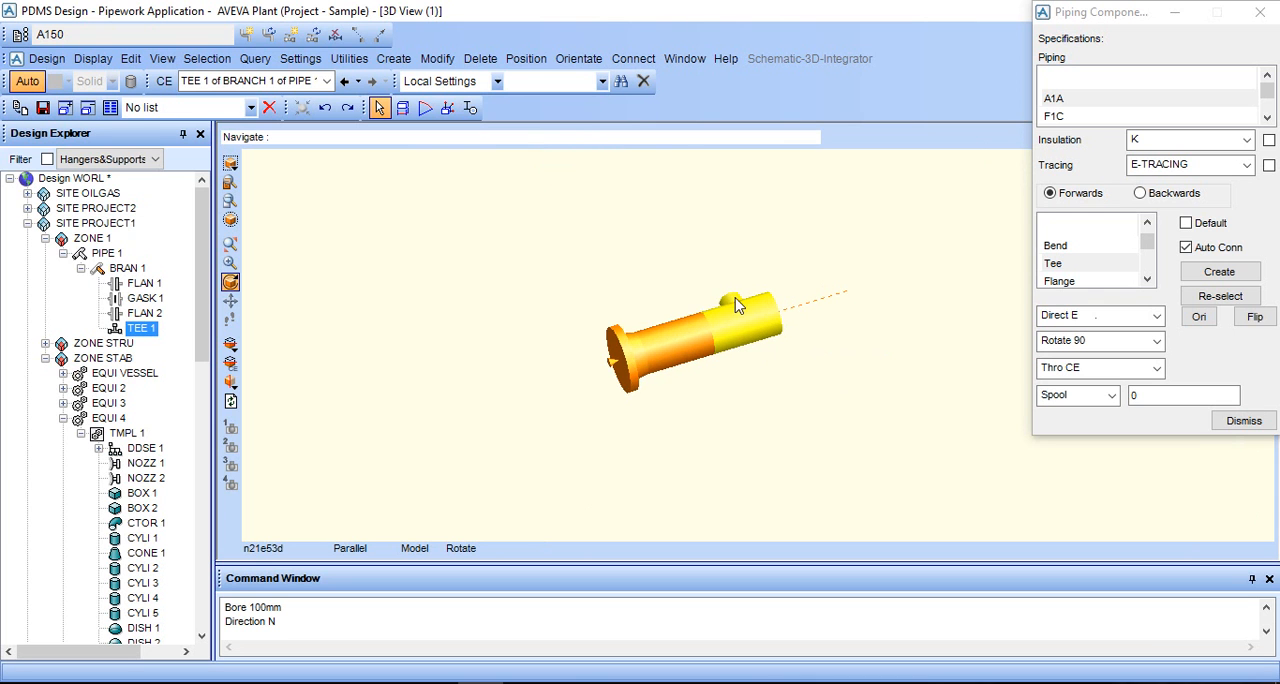
pyautogui.scroll(-2, 732, 294)
pyautogui.scroll(2, 735, 306)
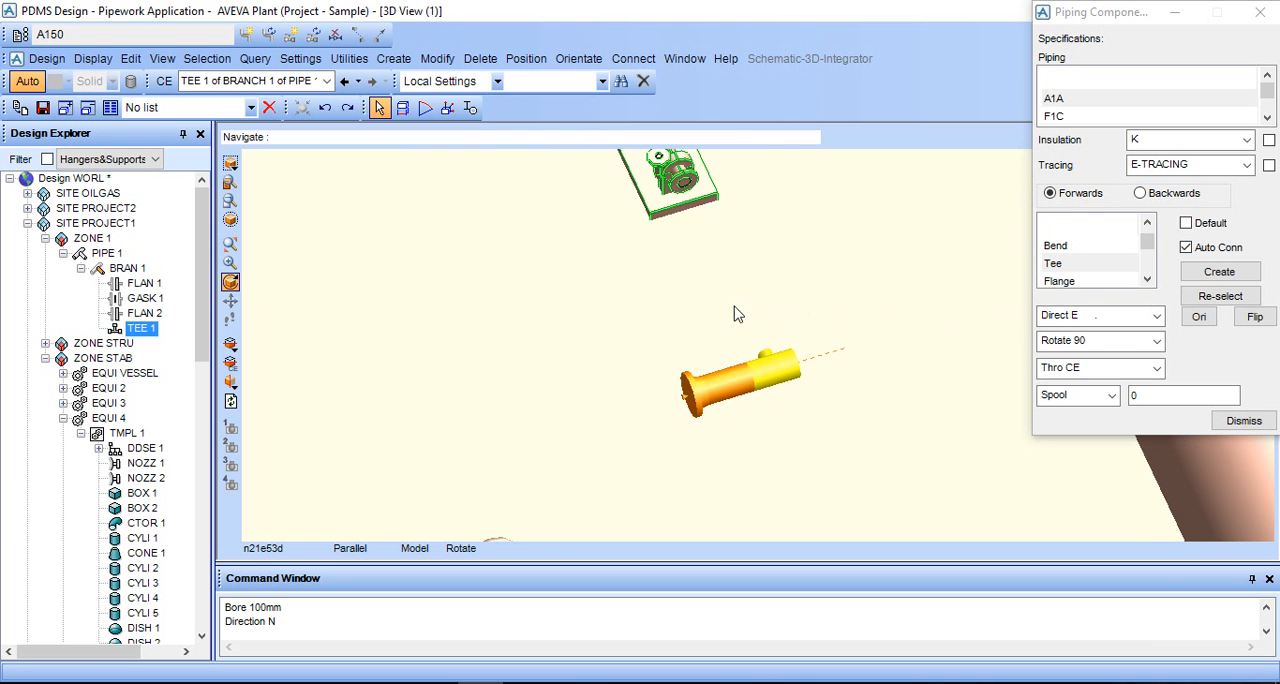
pyautogui.scroll(-1, 748, 313)
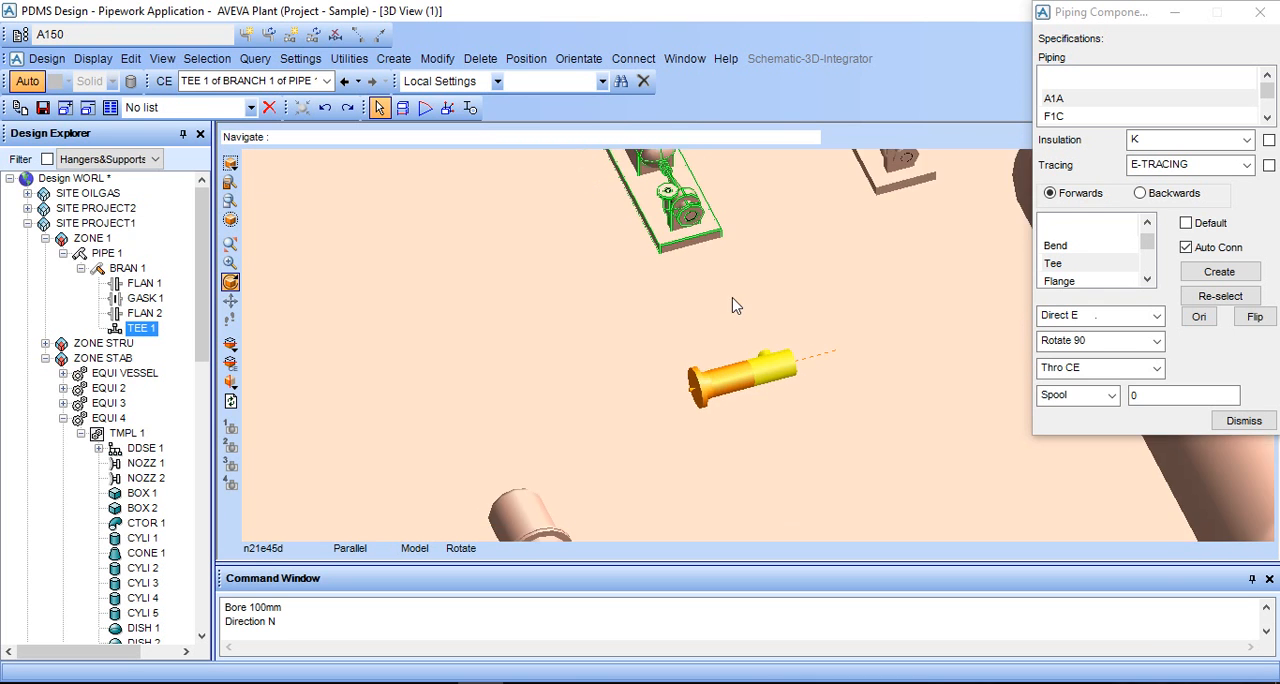
# - Create a new branch under PIPE 1 with the Head/Tail Setting set to Connect
pyautogui.click(81, 268)
pyautogui.click(100, 254)
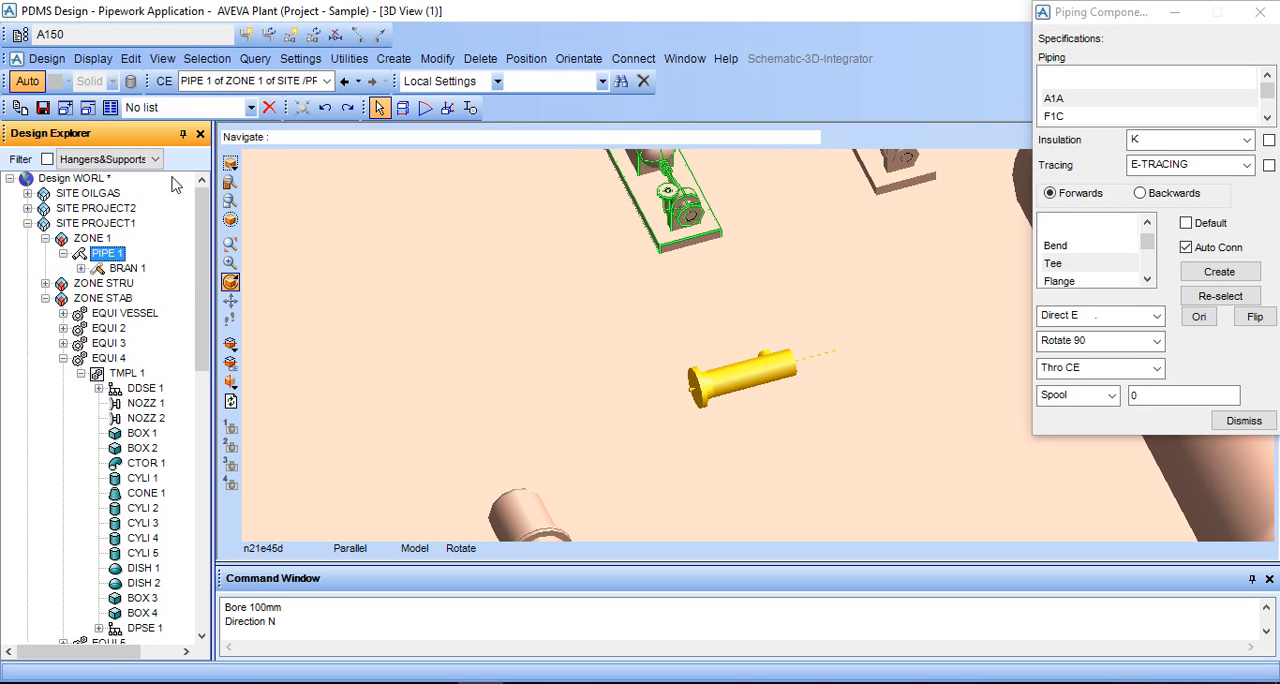
pyautogui.click(393, 58)
pyautogui.click(420, 196)
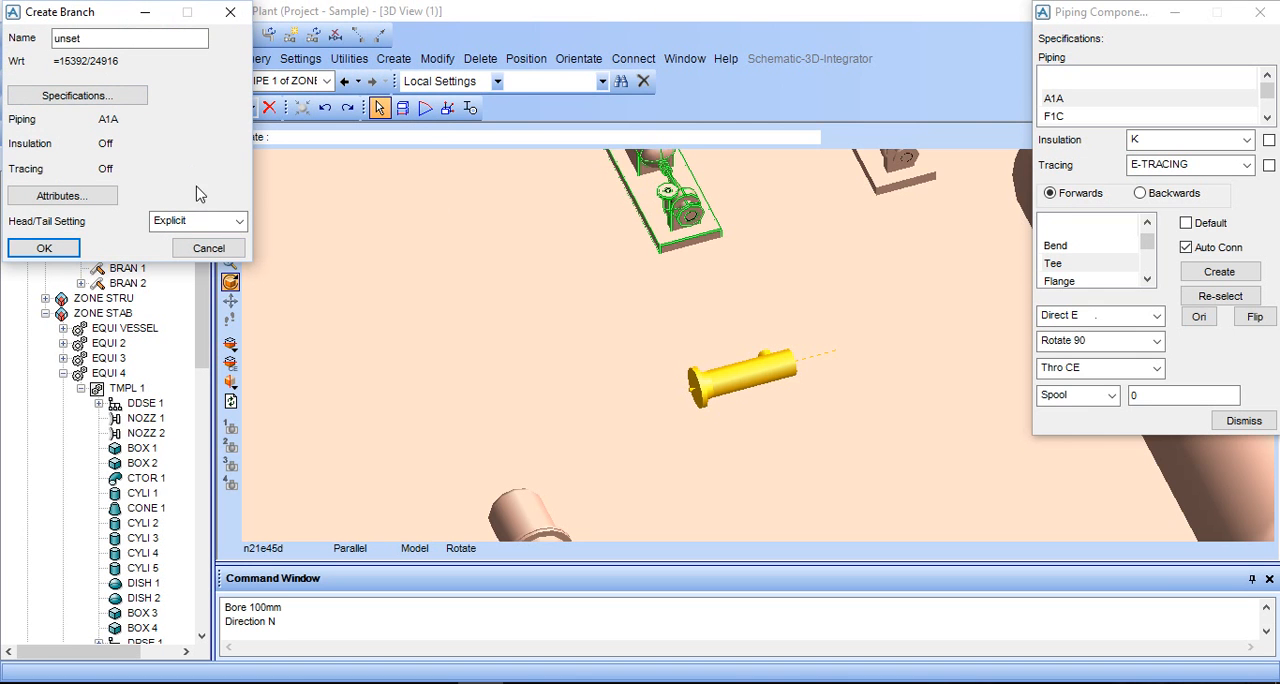
pyautogui.click(206, 221)
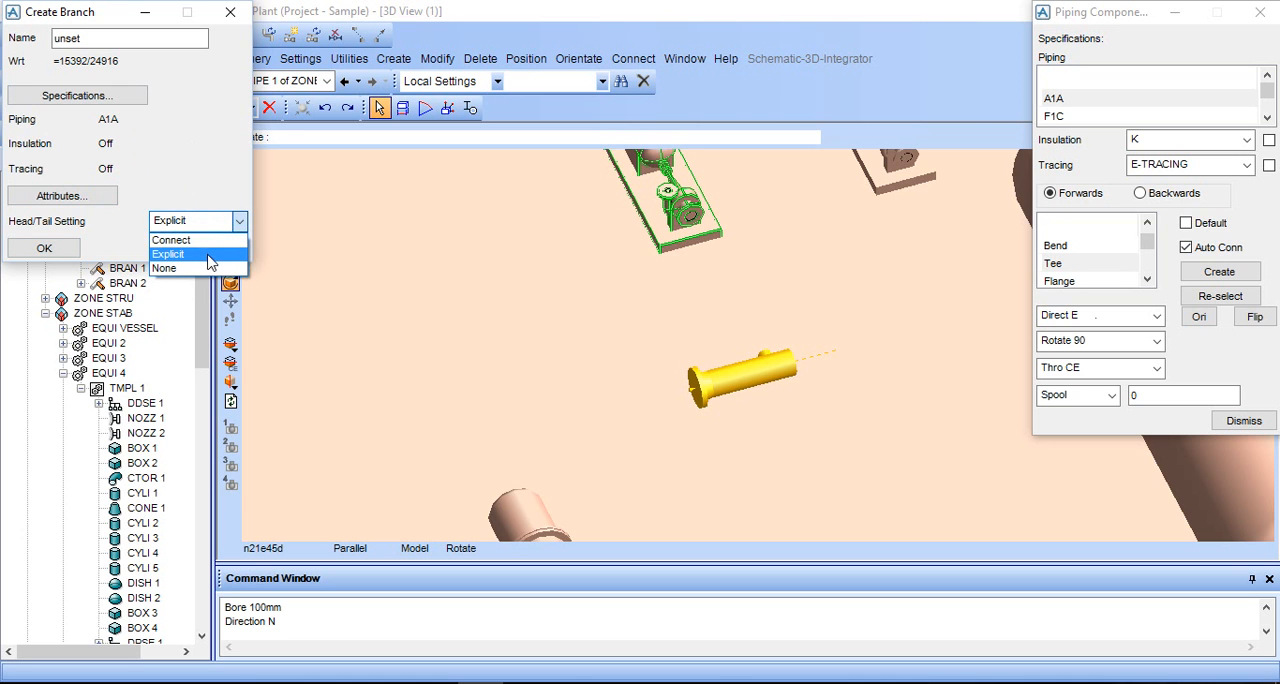
pyautogui.click(200, 240)
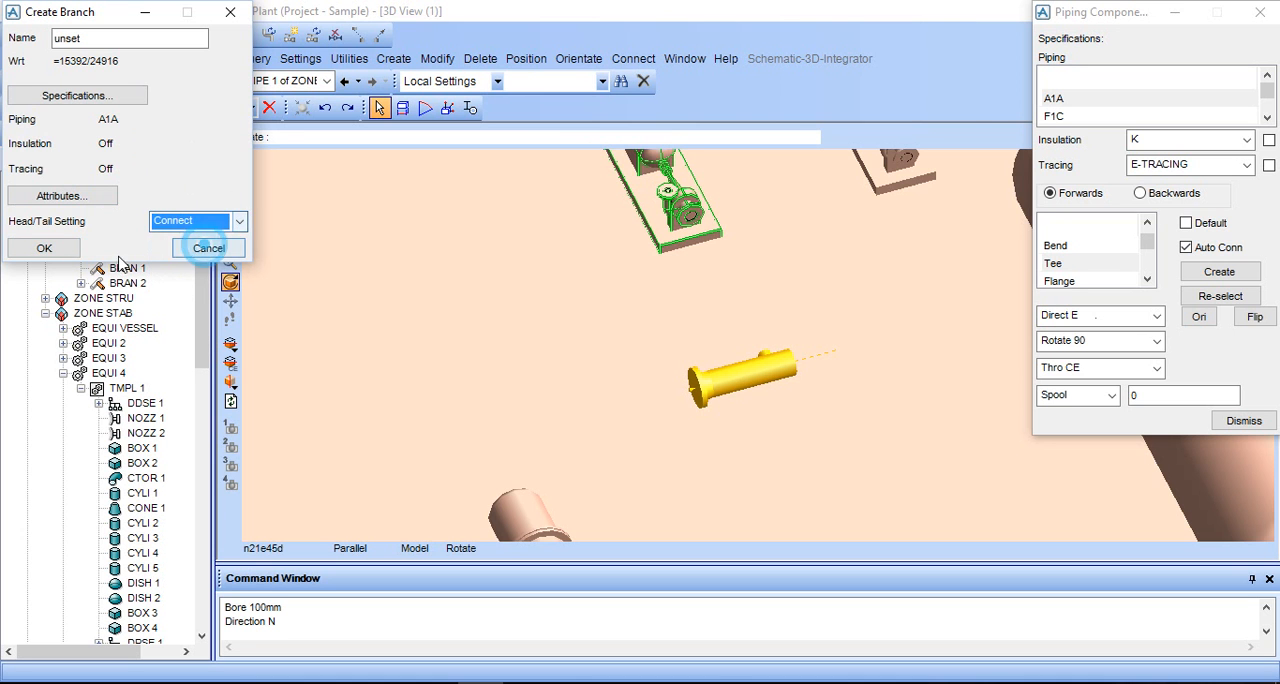
pyautogui.click(58, 249)
# - Connect the new branch's Head to the tee on the header branch
pyautogui.click(250, 106)
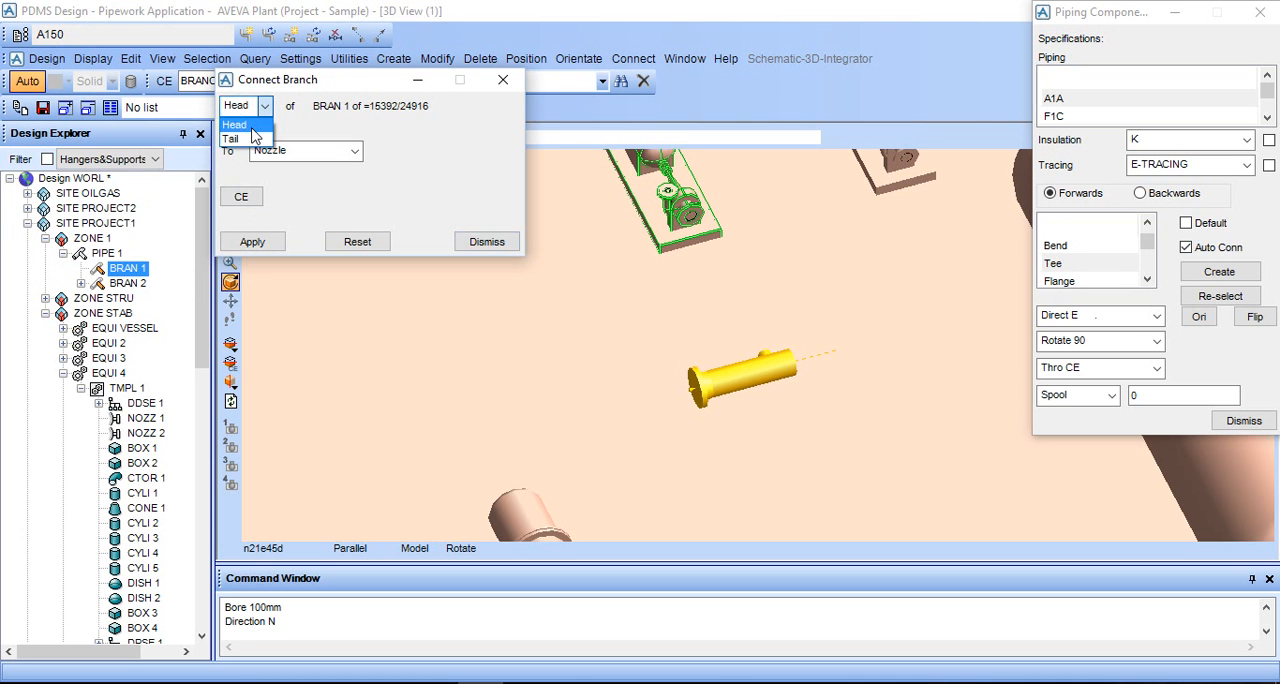
pyautogui.click(254, 128)
pyautogui.click(266, 150)
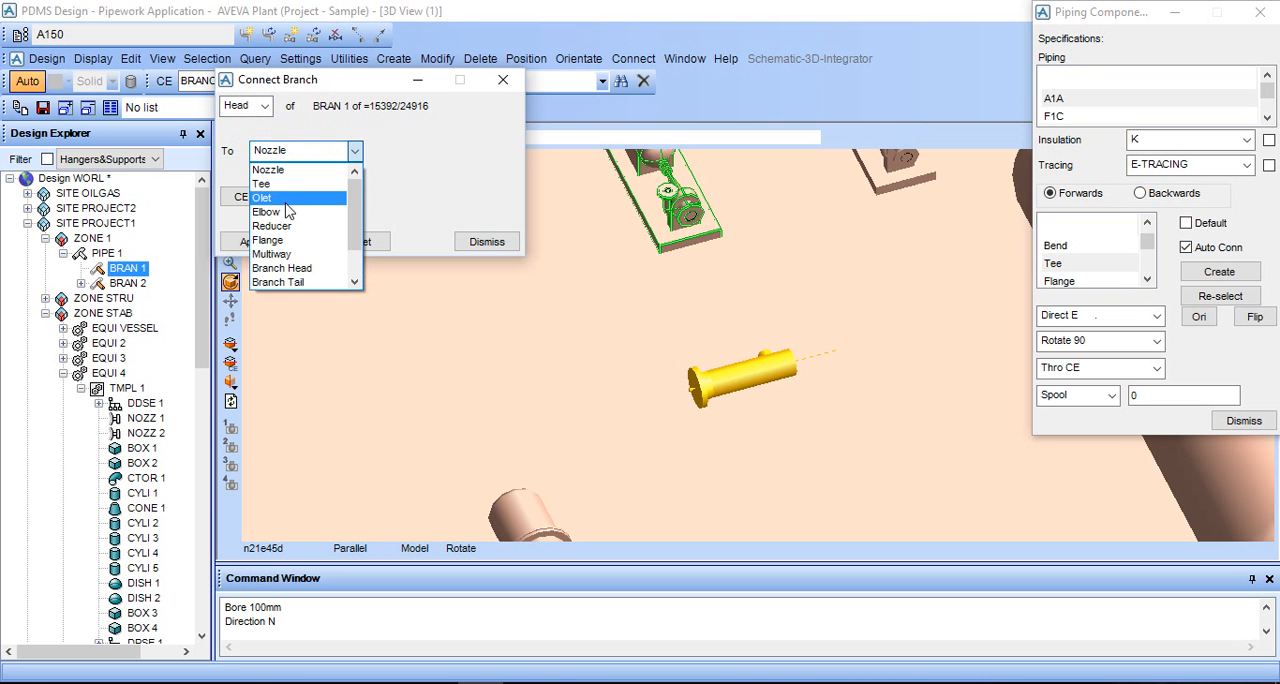
pyautogui.click(282, 192)
pyautogui.click(250, 241)
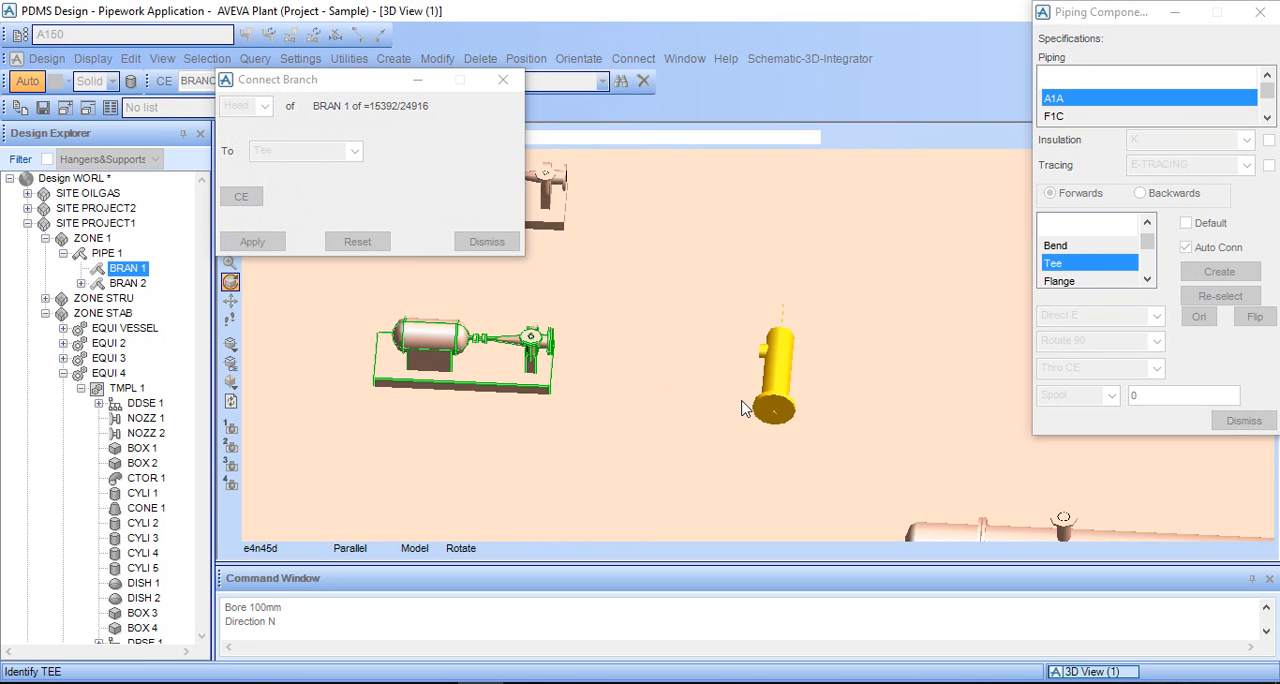
pyautogui.click(756, 351)
# - Connect the new branch's Tail to NOZZ 1 of the pump and close the branch connection settings
pyautogui.click(262, 106)
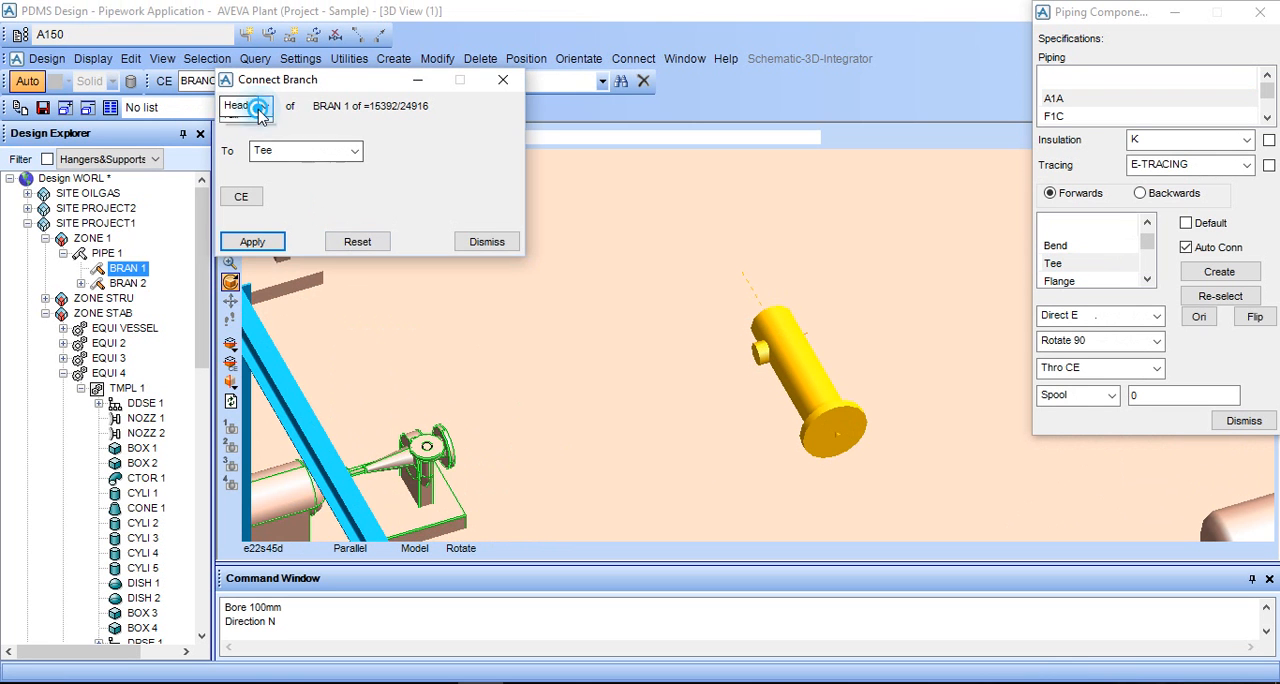
pyautogui.click(259, 142)
pyautogui.click(285, 152)
pyautogui.scroll(1, 289, 172)
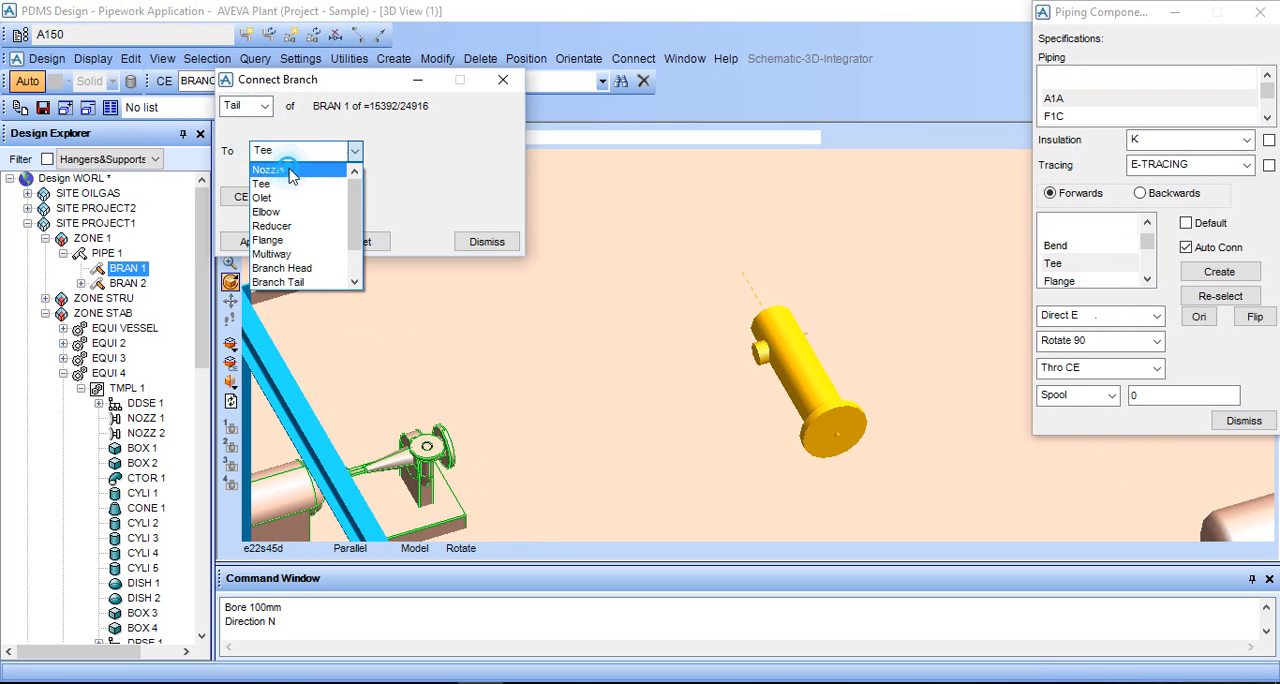
pyautogui.click(288, 169)
pyautogui.click(455, 458)
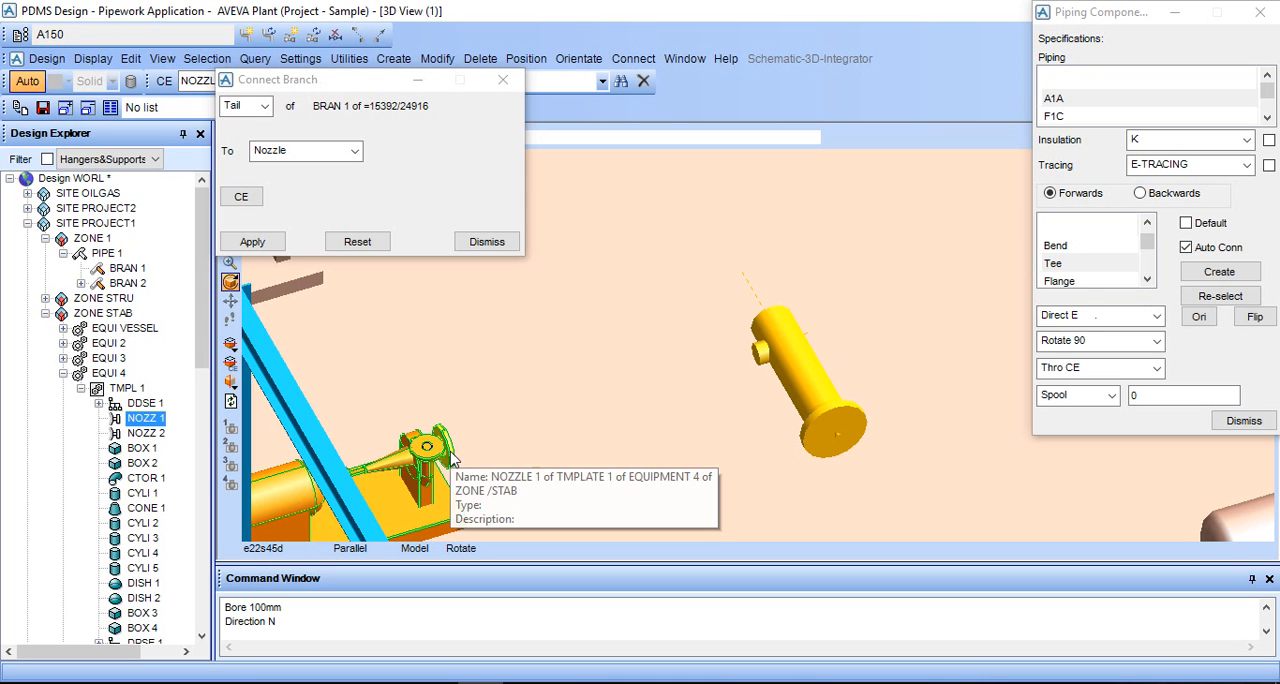
pyautogui.click(373, 214)
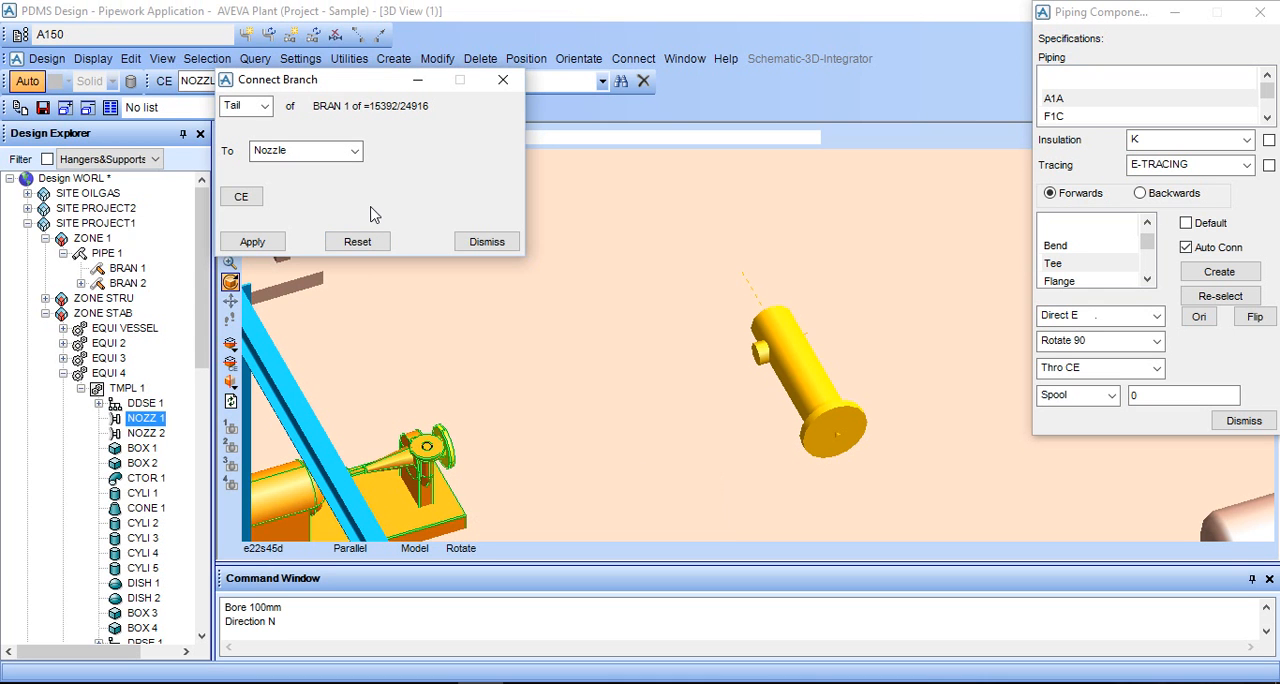
pyautogui.click(300, 150)
pyautogui.click(305, 164)
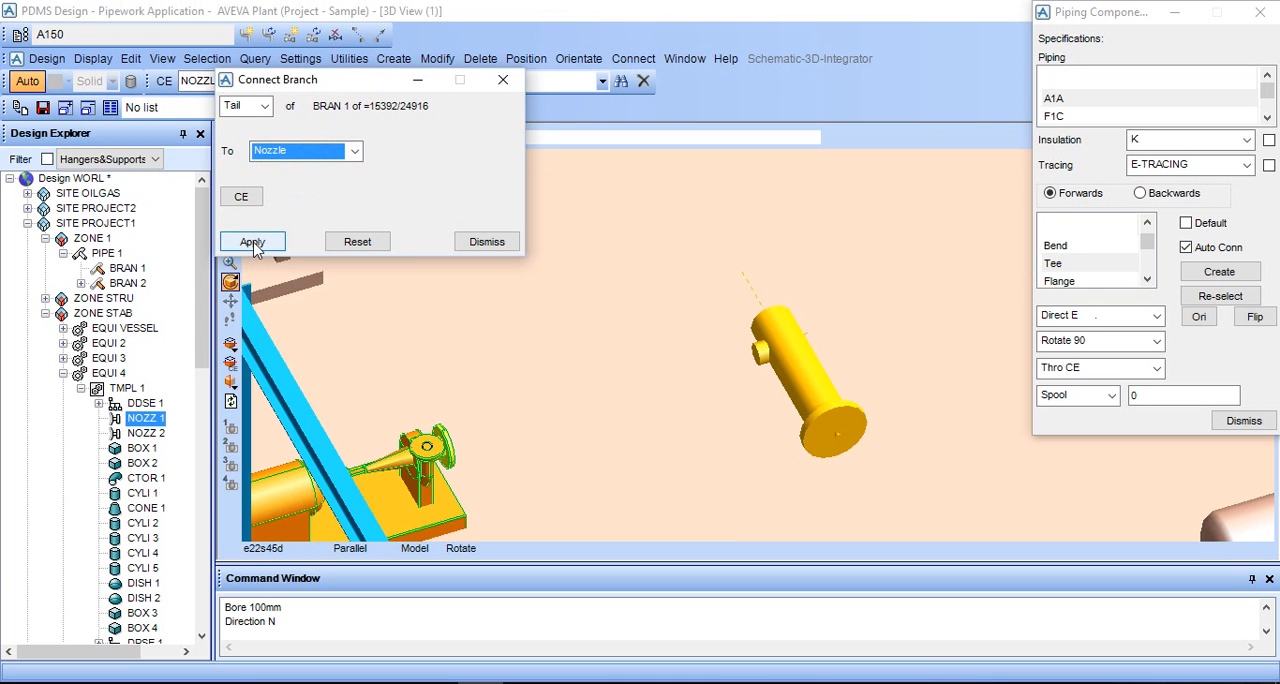
pyautogui.click(252, 243)
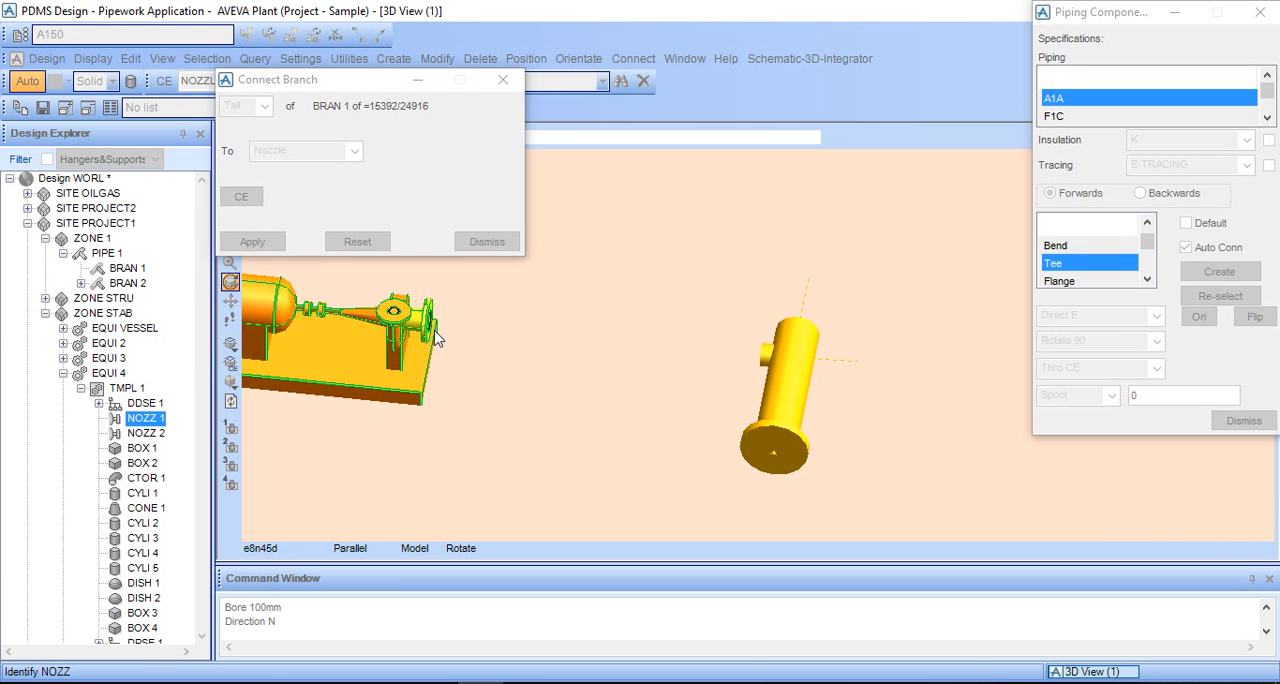
pyautogui.click(425, 333)
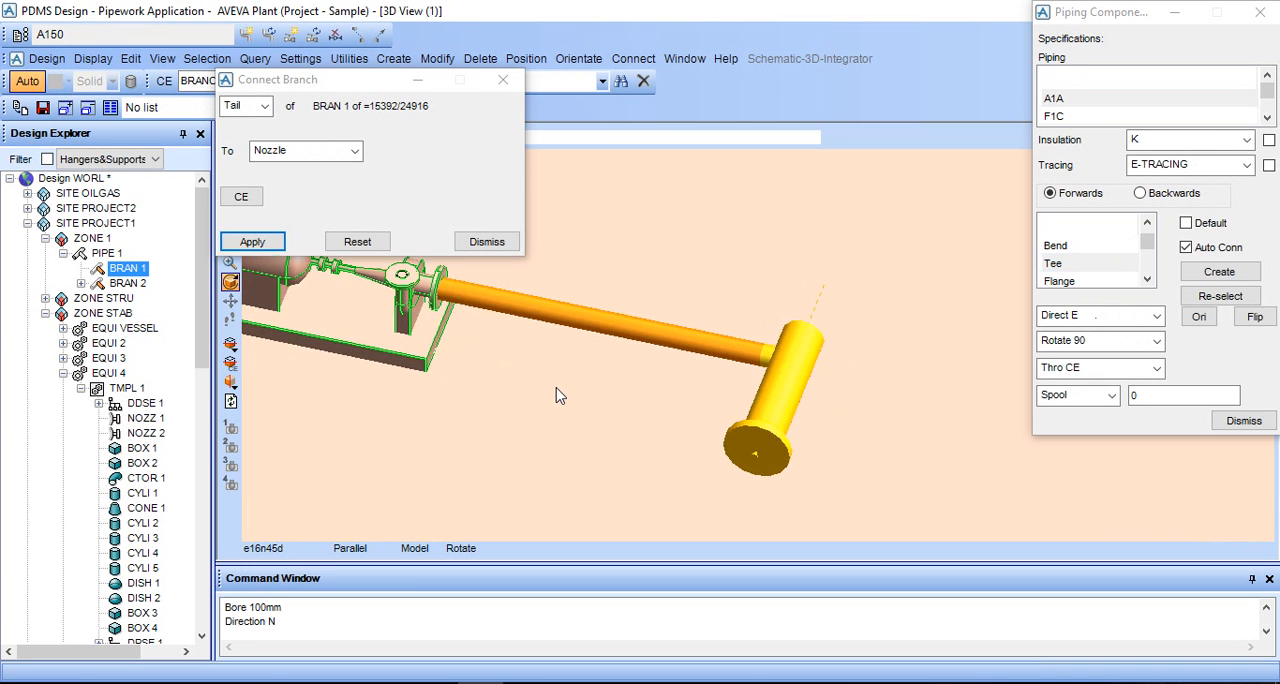
pyautogui.moveTo(558, 396); pyautogui.dragTo(665, 404, button='middle')
pyautogui.moveTo(746, 386); pyautogui.dragTo(516, 307, button='middle')
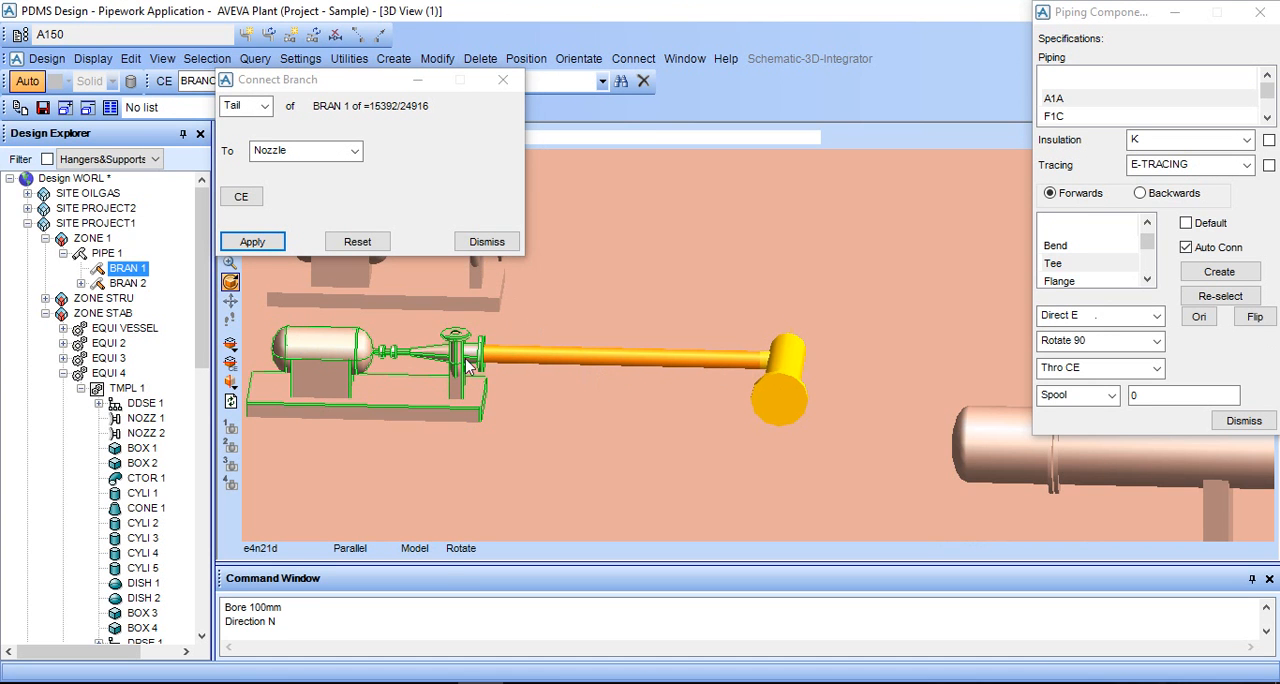
pyautogui.moveTo(670, 398); pyautogui.dragTo(642, 441, button='middle')
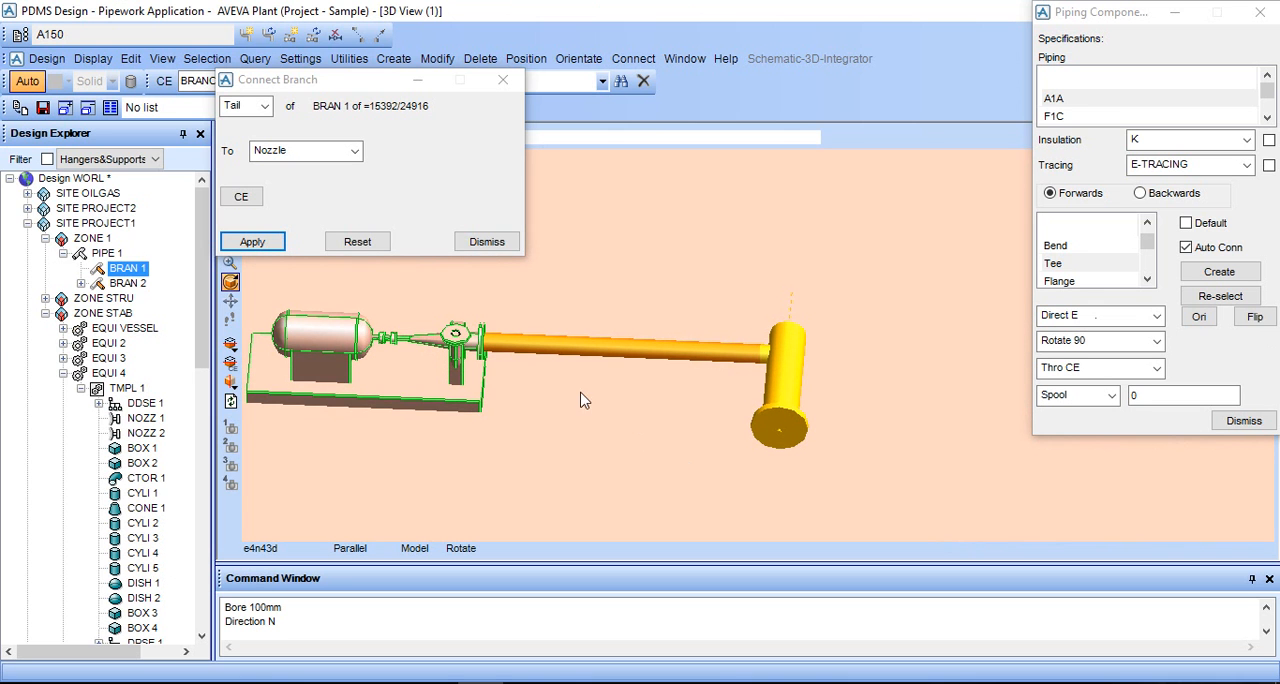
pyautogui.click(486, 242)
# - Create a second tee after TEE 1 of BRAN 2, choosing the 100.00 bore T type TRUE TEE ANSI B16.9 BW ASTM A234-WPB
pyautogui.moveTo(751, 400)
pyautogui.mouseDown(button='middle')
pyautogui.moveTo(806, 400)
pyautogui.moveTo(800, 424)
pyautogui.moveTo(763, 420)
pyautogui.mouseUp(button='middle')
pyautogui.click(789, 373)
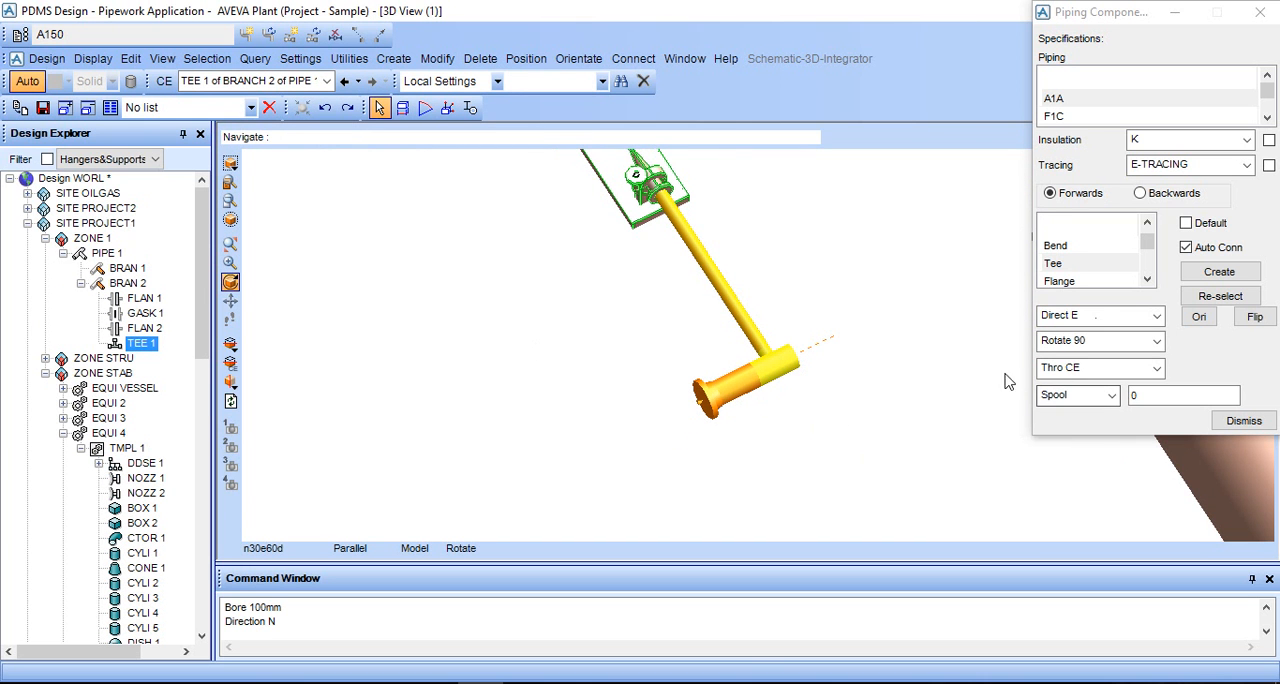
pyautogui.click(1110, 266)
pyautogui.scroll(-2, 835, 290)
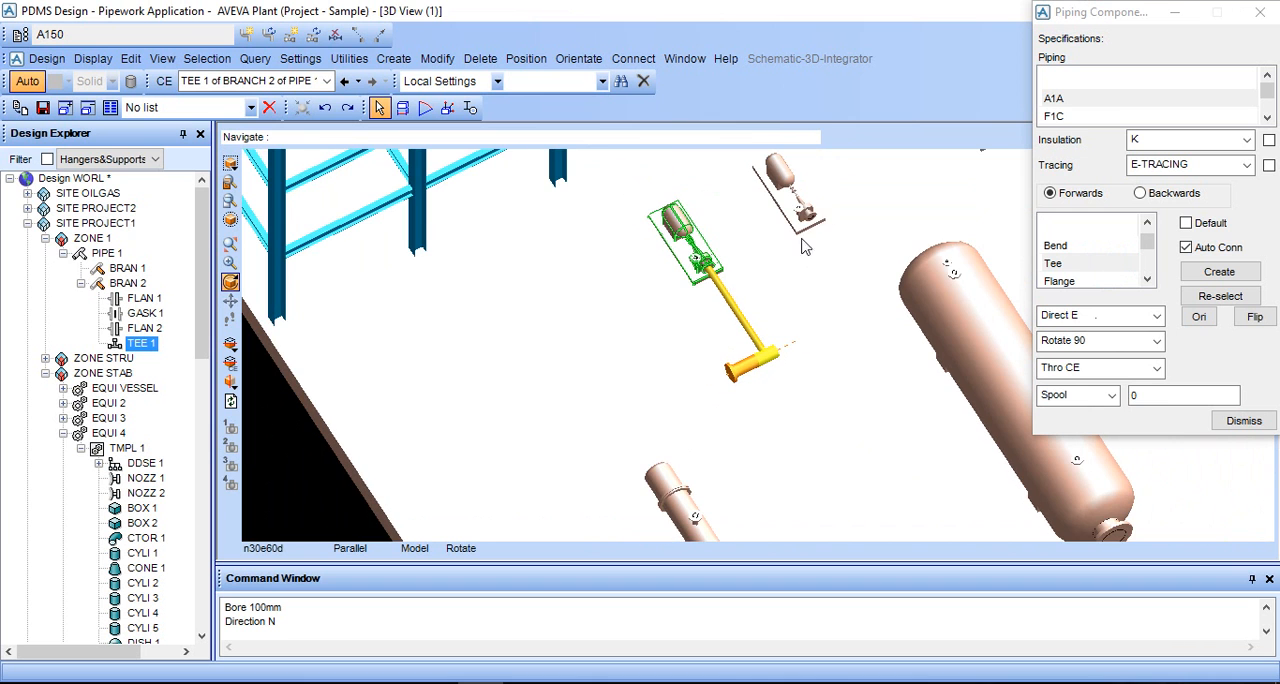
pyautogui.click(1215, 272)
pyautogui.click(370, 262)
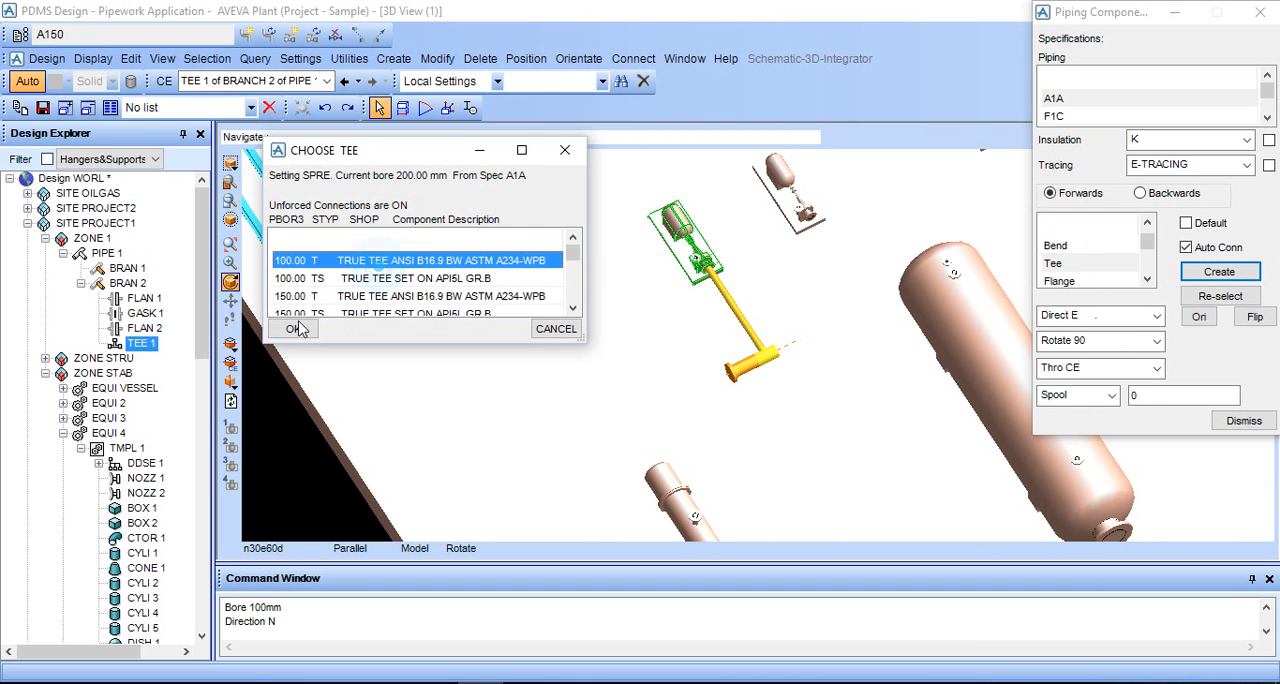
pyautogui.click(293, 328)
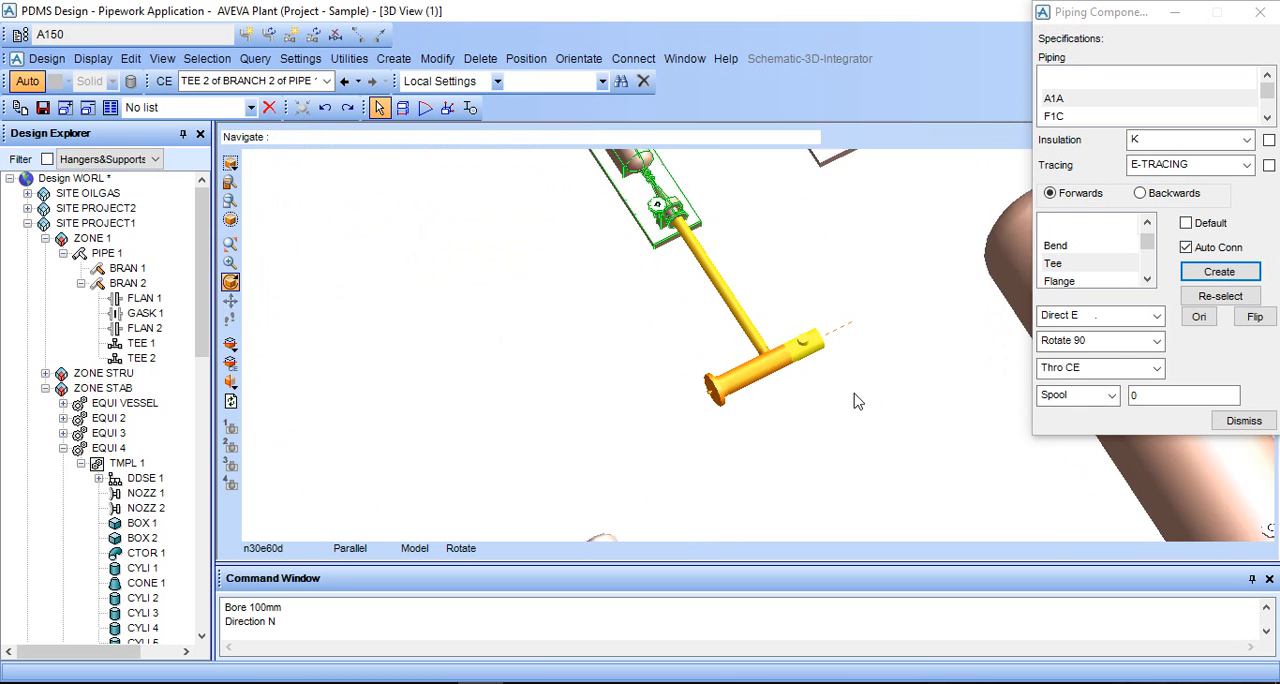
# - Apply Rotate 90 to TEE 2 so that its branch outlet faces the pump side
pyautogui.click(1118, 344)
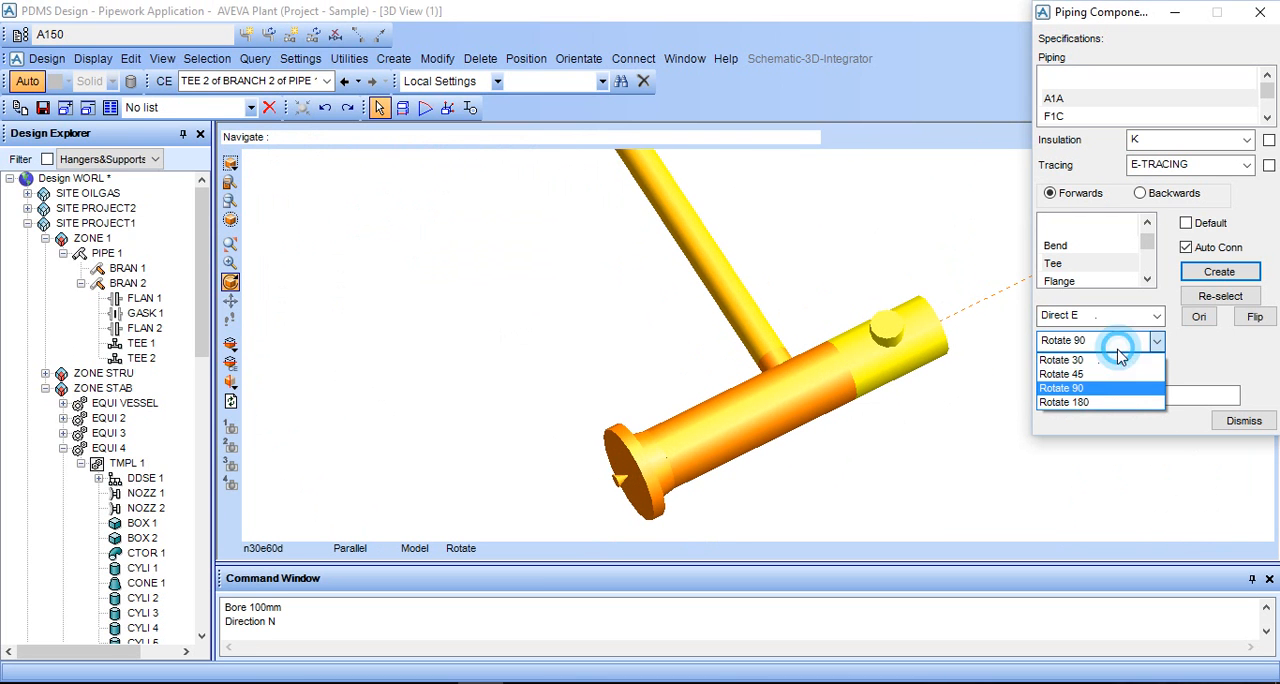
pyautogui.click(1100, 378)
pyautogui.scroll(-2, 897, 320)
pyautogui.moveTo(908, 271); pyautogui.dragTo(906, 300, button='middle')
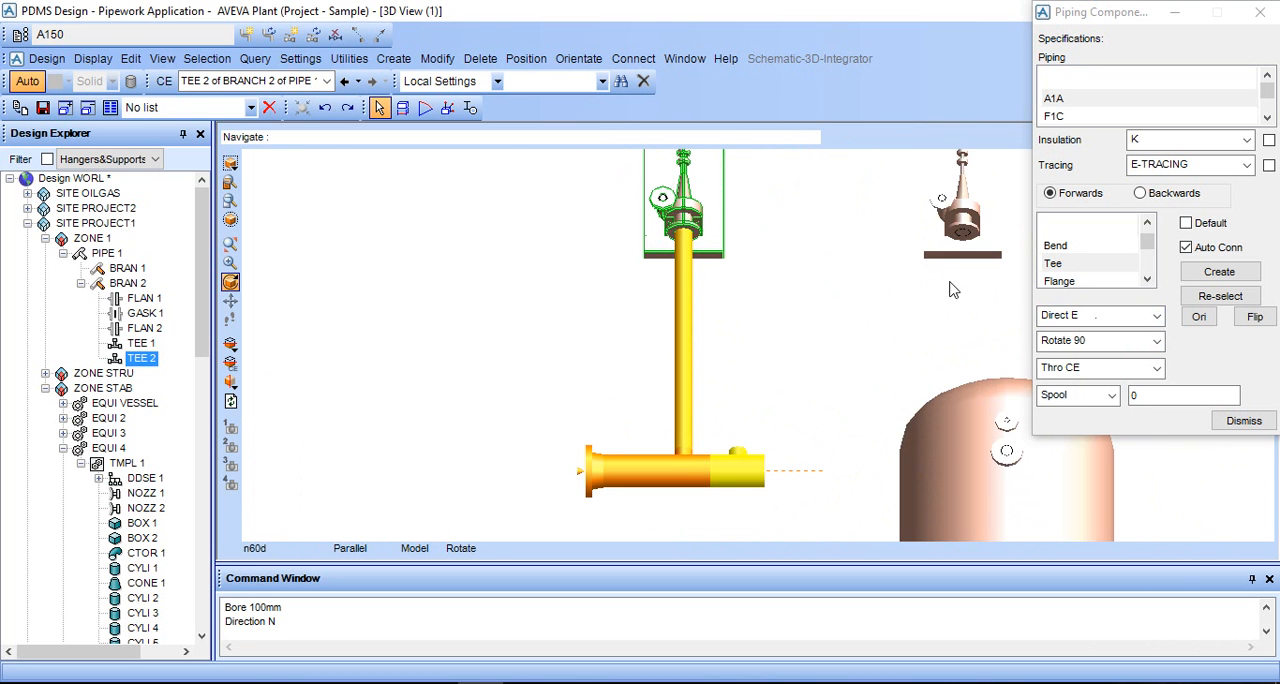
# - Measure the distance from NOZZLE 1 of the second pump to the branch outlet of TEE 2 on the header
pyautogui.middleClick(949, 282)
pyautogui.scroll(2, 865, 305)
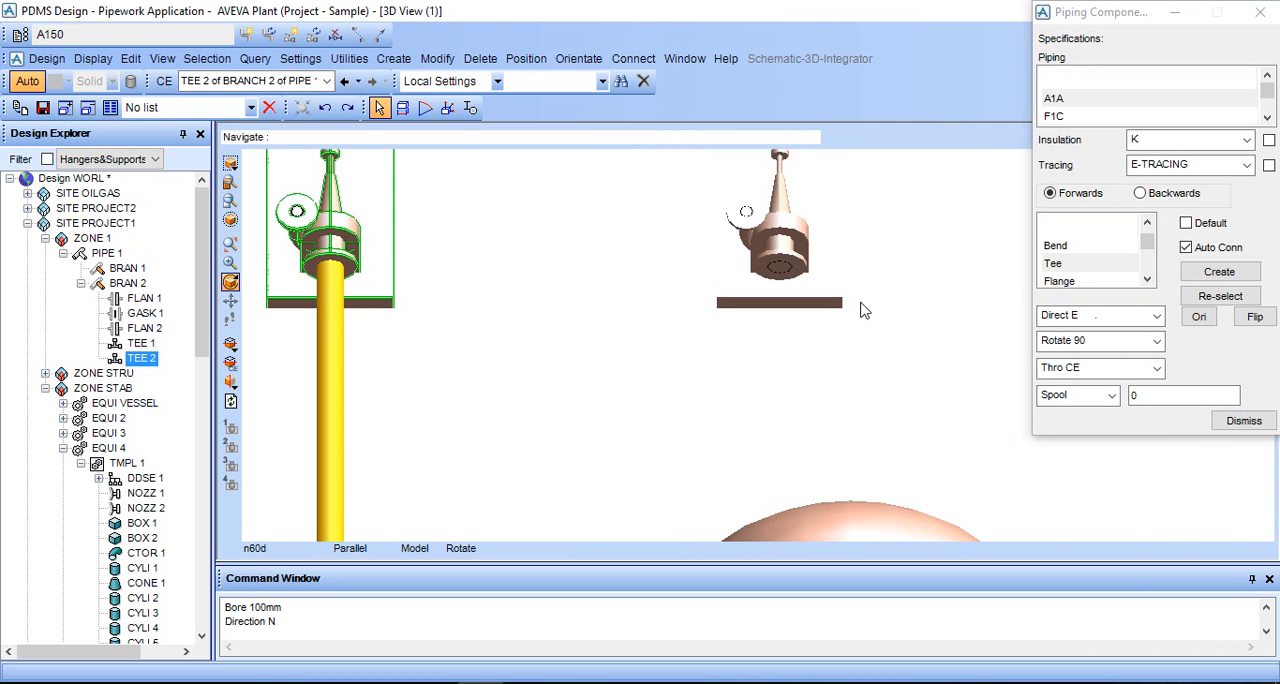
pyautogui.click(402, 107)
pyautogui.scroll(2, 828, 300)
pyautogui.scroll(2, 758, 310)
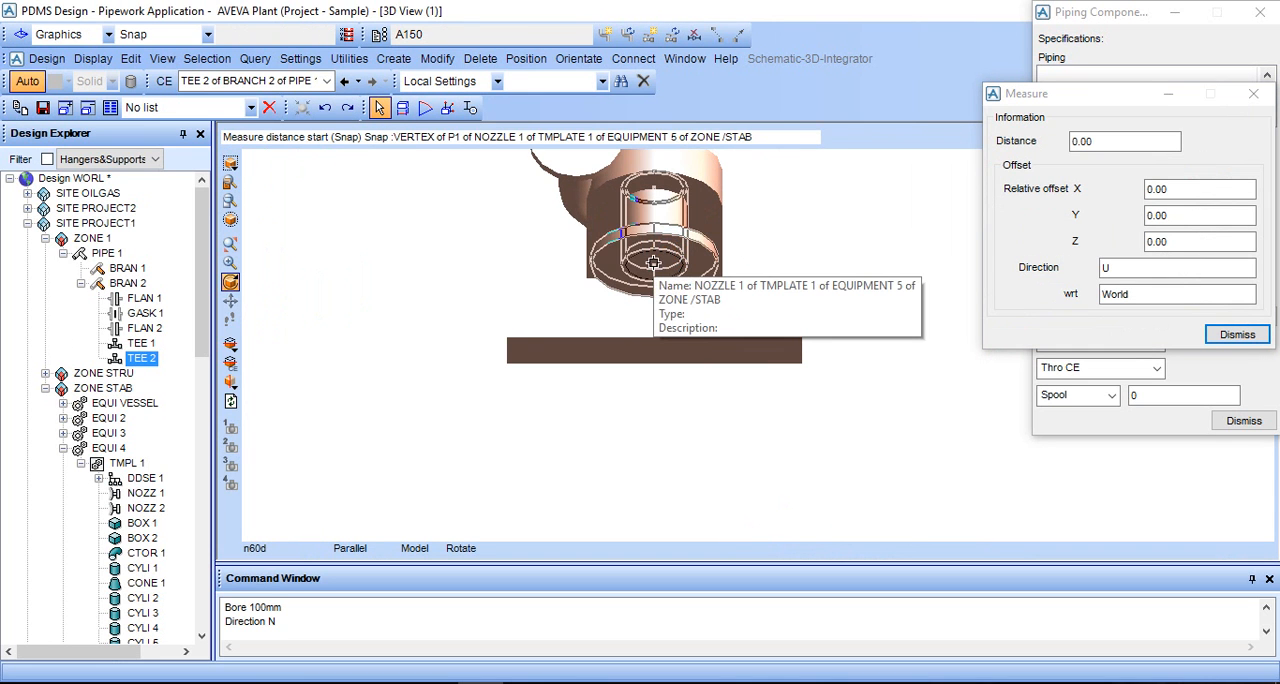
pyautogui.click(653, 265)
pyautogui.scroll(-5, 640, 369)
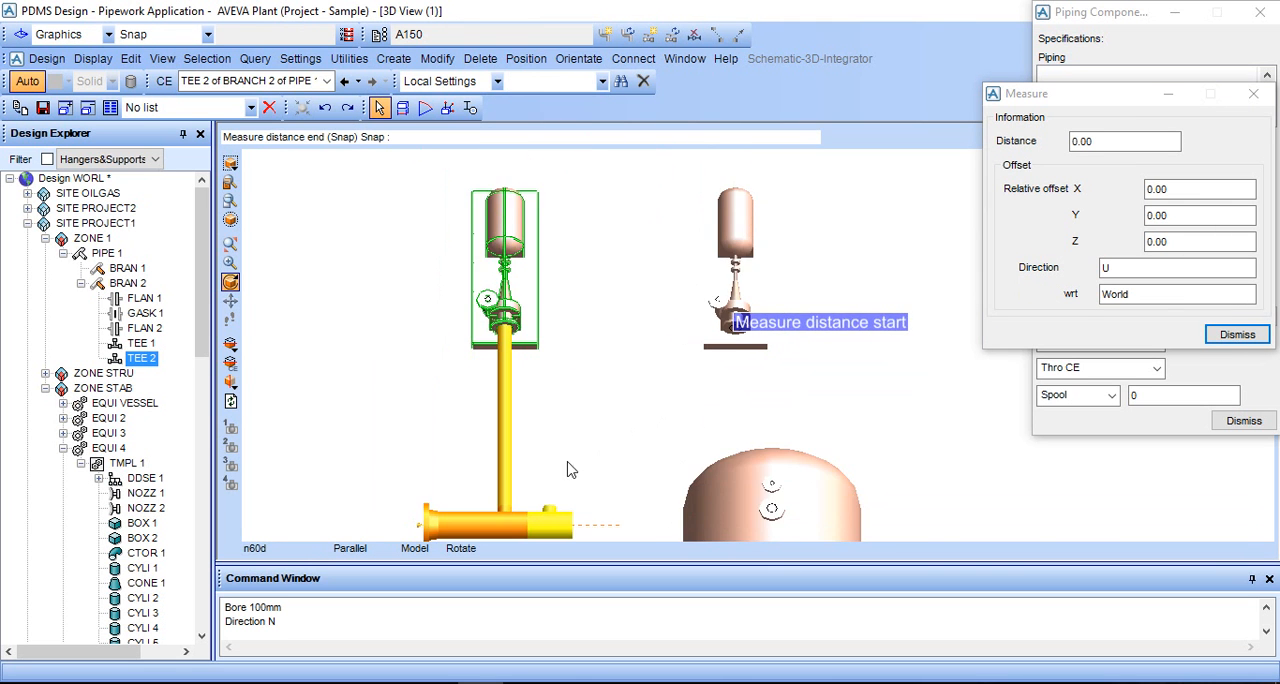
pyautogui.moveTo(677, 481); pyautogui.dragTo(779, 417, button='middle')
pyautogui.moveTo(873, 328); pyautogui.dragTo(912, 279, button='middle')
pyautogui.scroll(5, 940, 259)
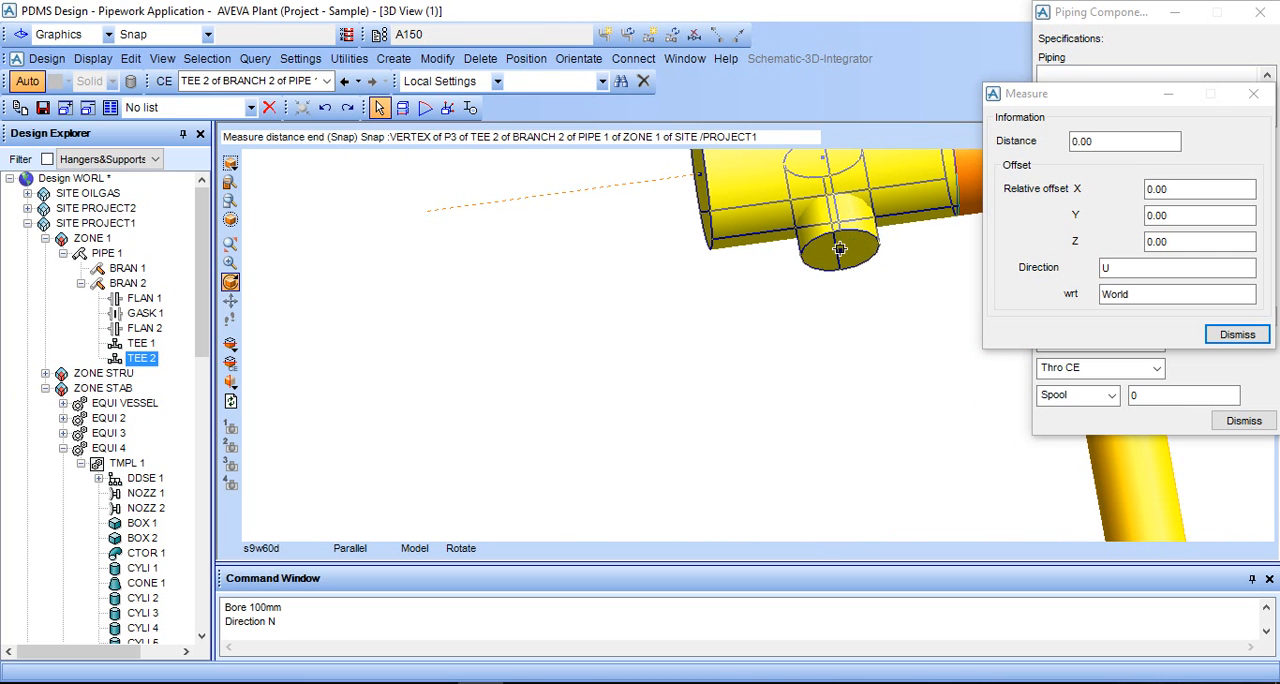
pyautogui.click(837, 250)
pyautogui.scroll(-5, 820, 290)
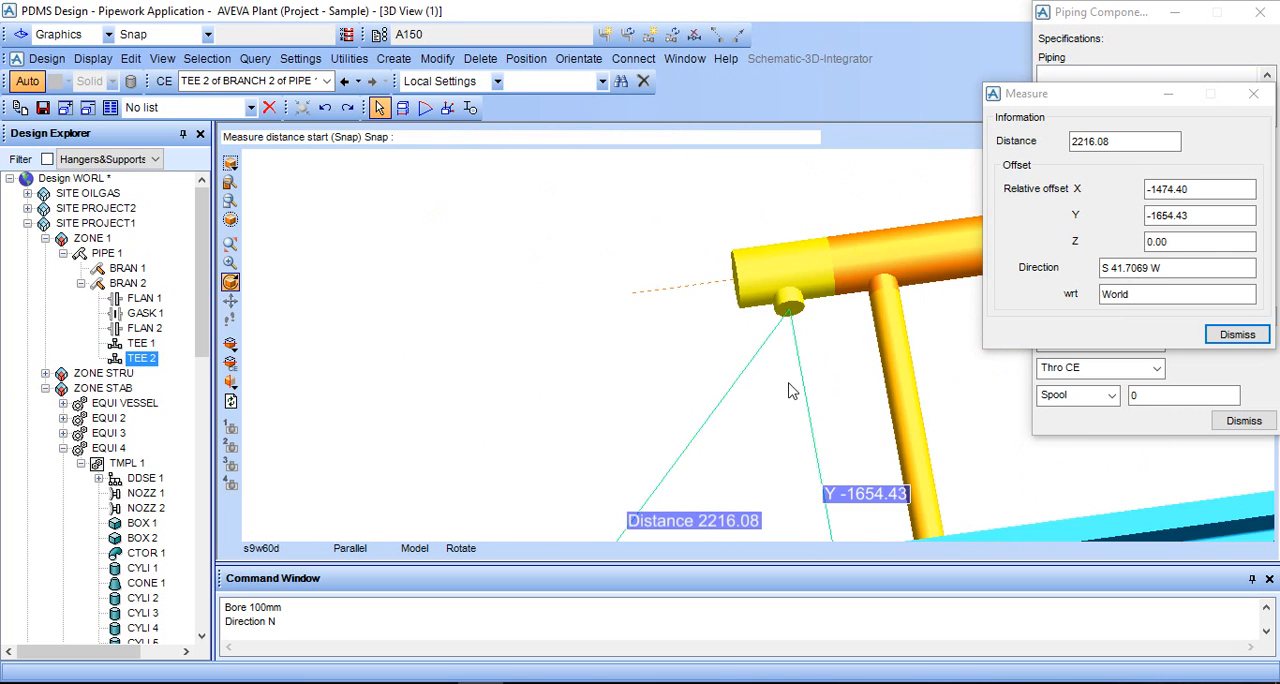
# - Copy the measured X offset without its sign and position TEE 2 with a Spool of 1474.40, then close the component settings
pyautogui.moveTo(741, 411); pyautogui.dragTo(915, 425, button='middle')
pyautogui.click(1167, 190)
pyautogui.moveTo(1166, 194); pyautogui.dragTo(1154, 193)
pyautogui.hotkey('ctrl', 'c')
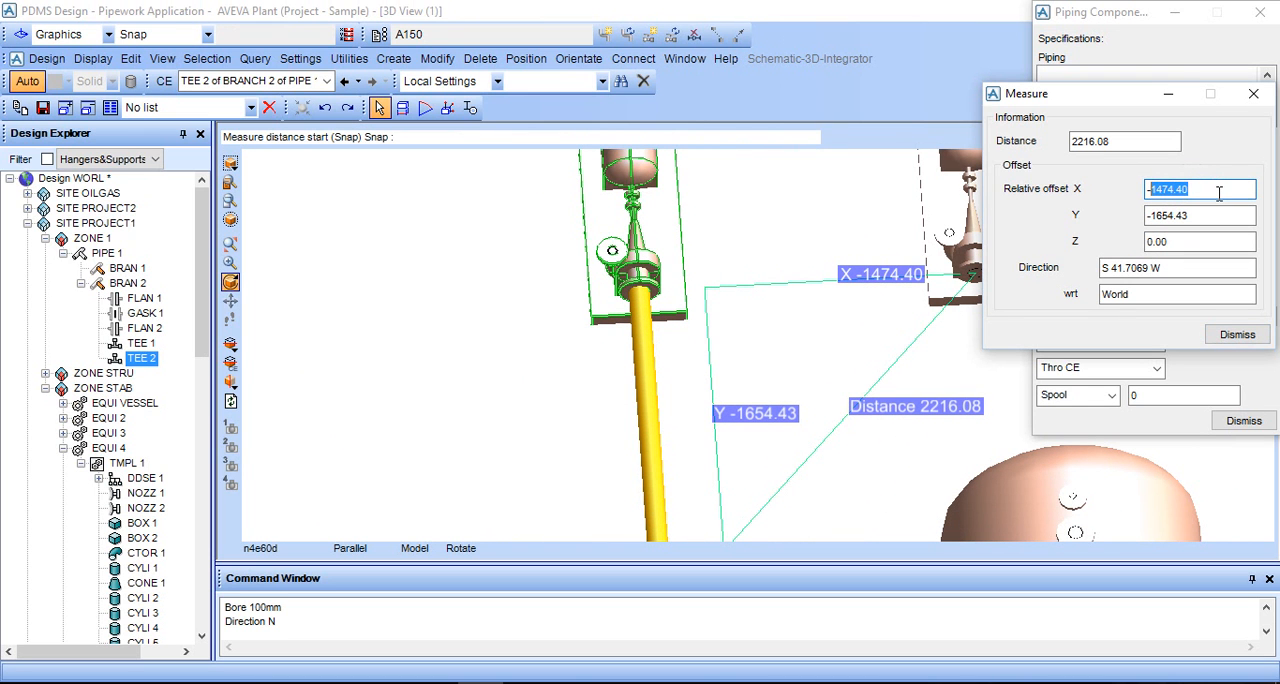
pyautogui.click(1237, 334)
pyautogui.scroll(-2, 815, 483)
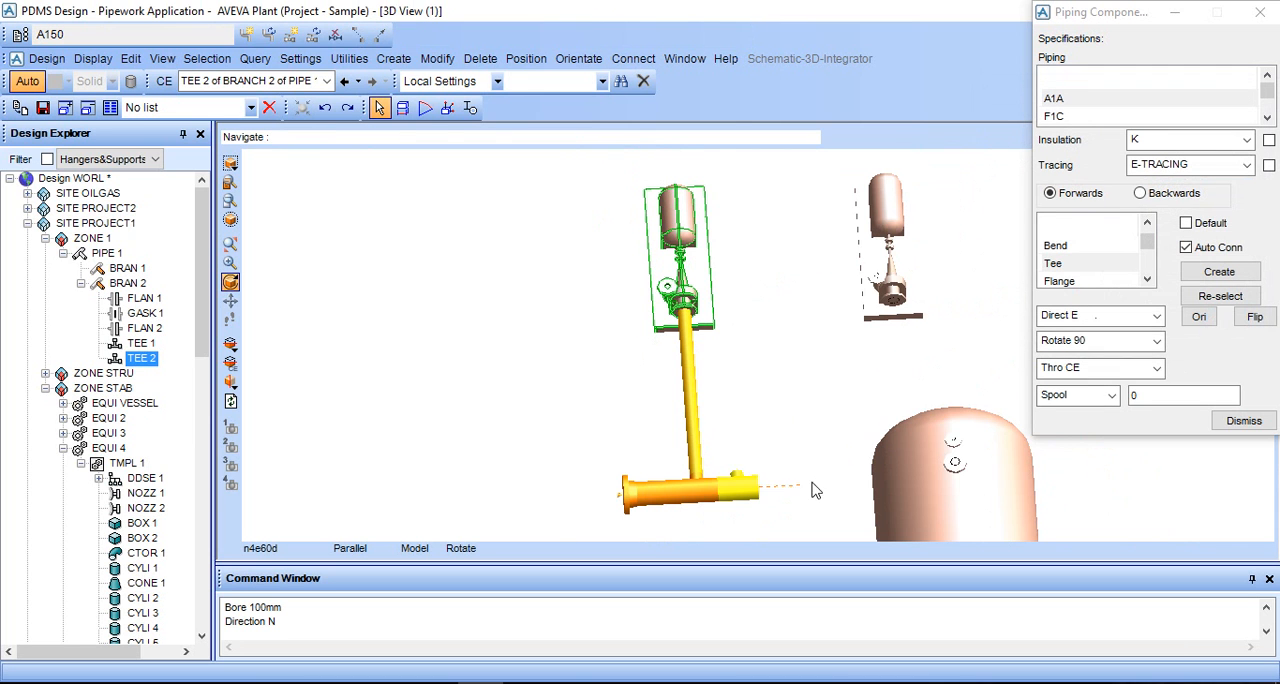
pyautogui.doubleClick(1132, 395)
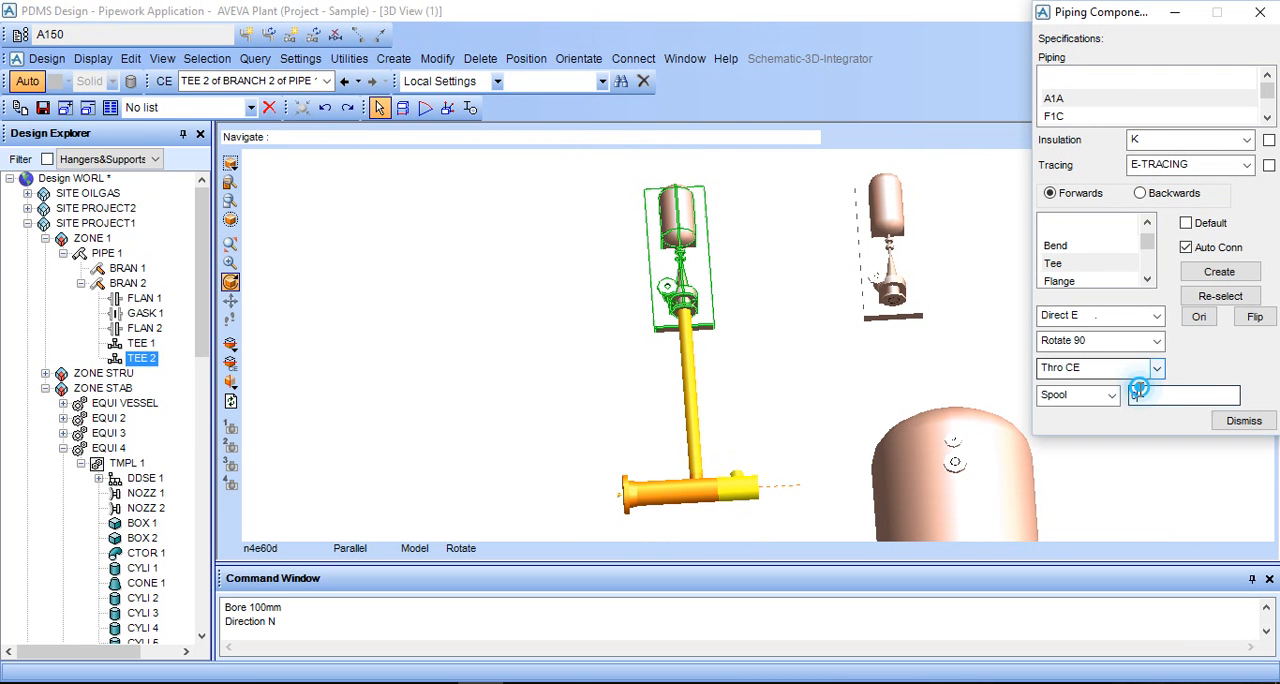
pyautogui.hotkey('ctrl', 'v')
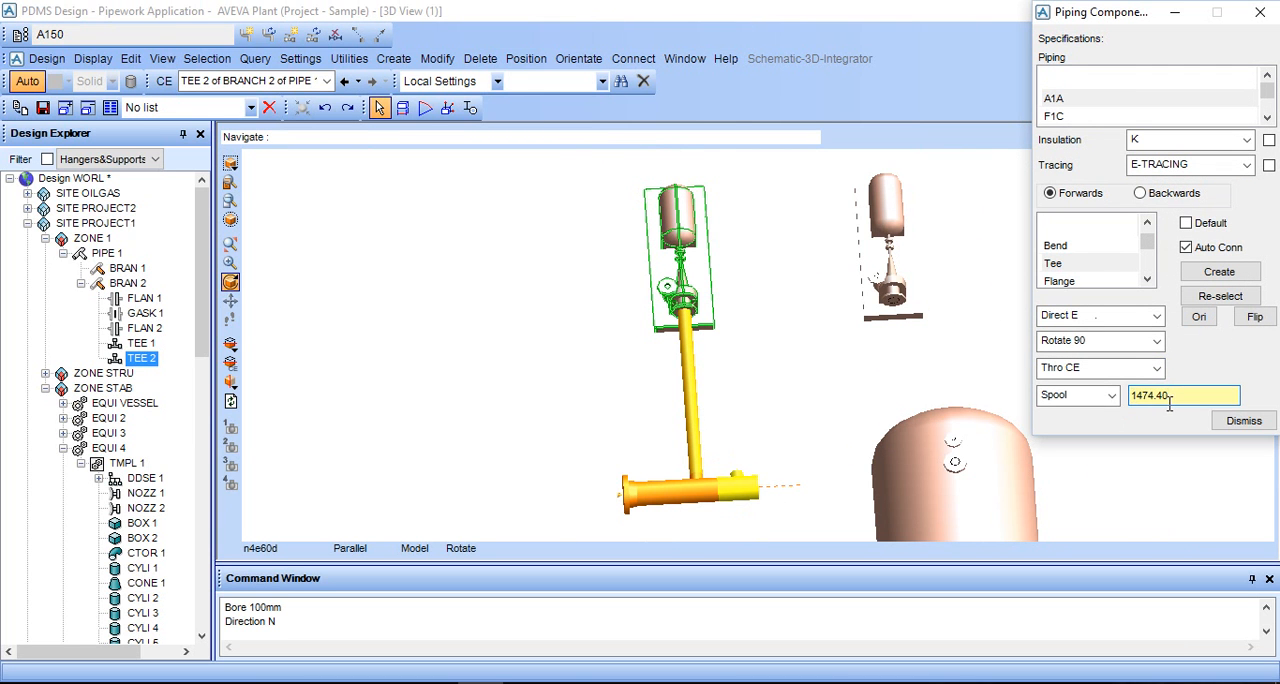
pyautogui.click(1109, 396)
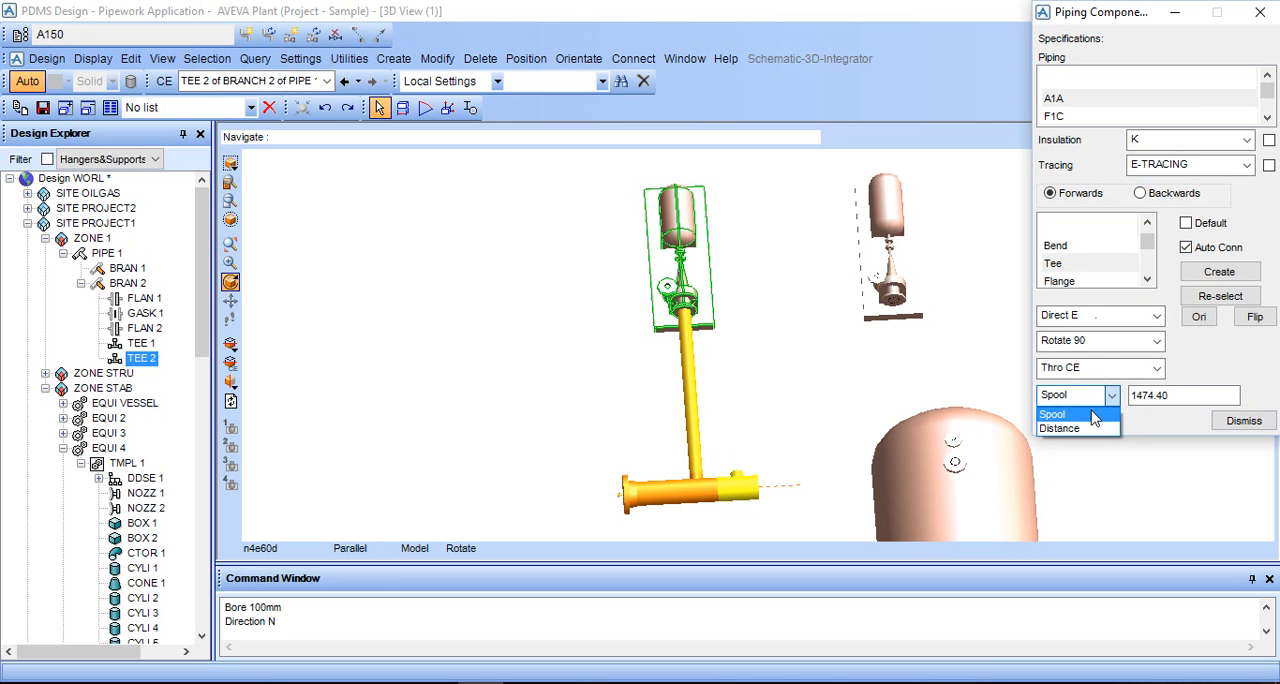
pyautogui.click(1091, 412)
pyautogui.moveTo(885, 436); pyautogui.dragTo(788, 365, button='middle')
pyautogui.click(1232, 421)
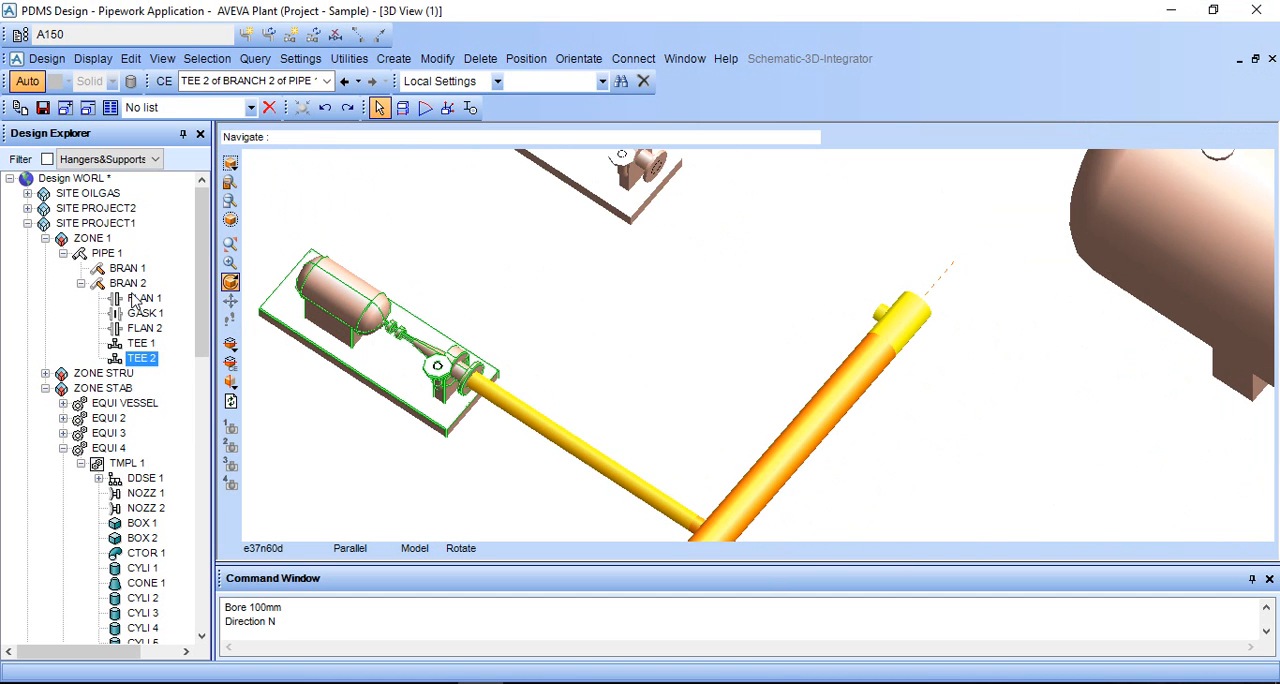
# - Create a new A1A branch under PIPE 1 with the Head/Tail setting Connect
pyautogui.click(105, 254)
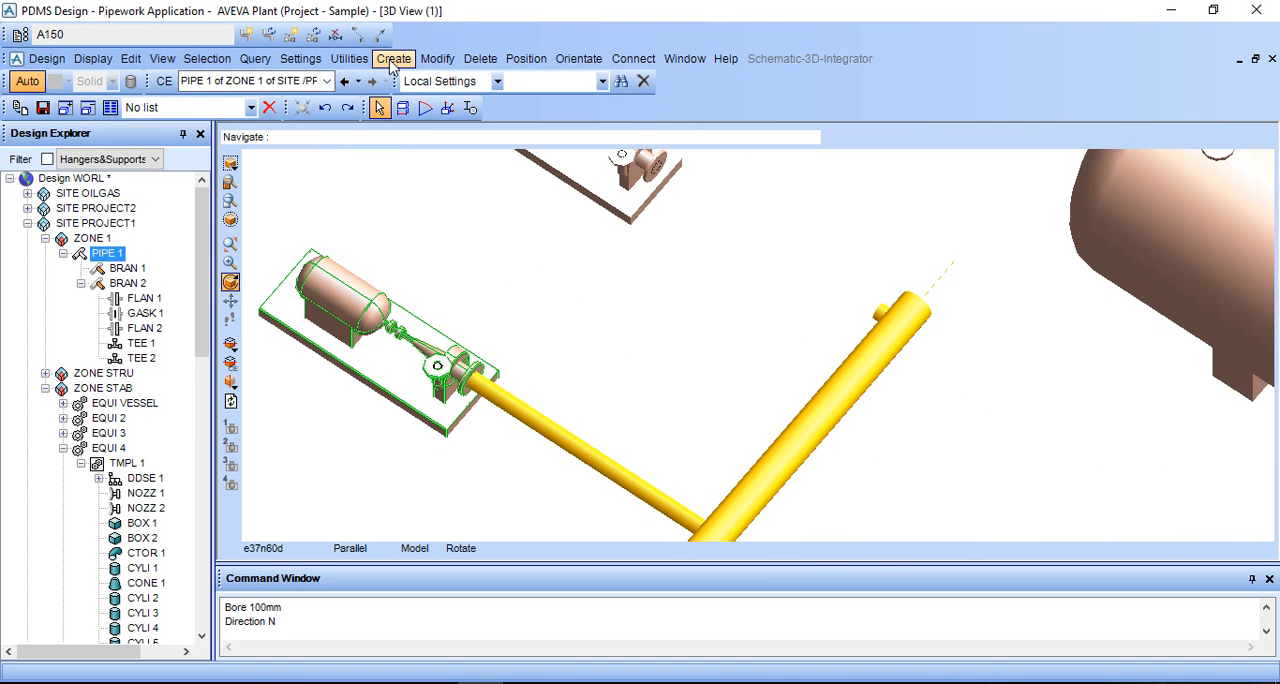
pyautogui.click(393, 58)
pyautogui.click(424, 195)
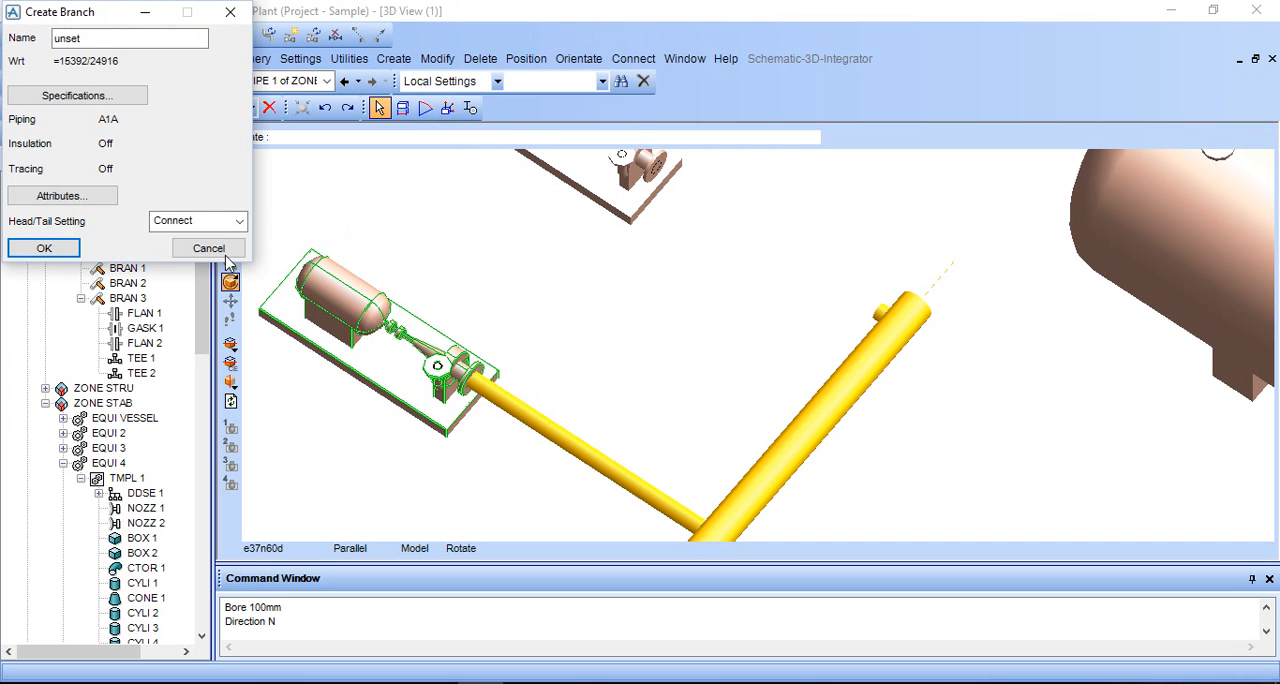
pyautogui.click(44, 248)
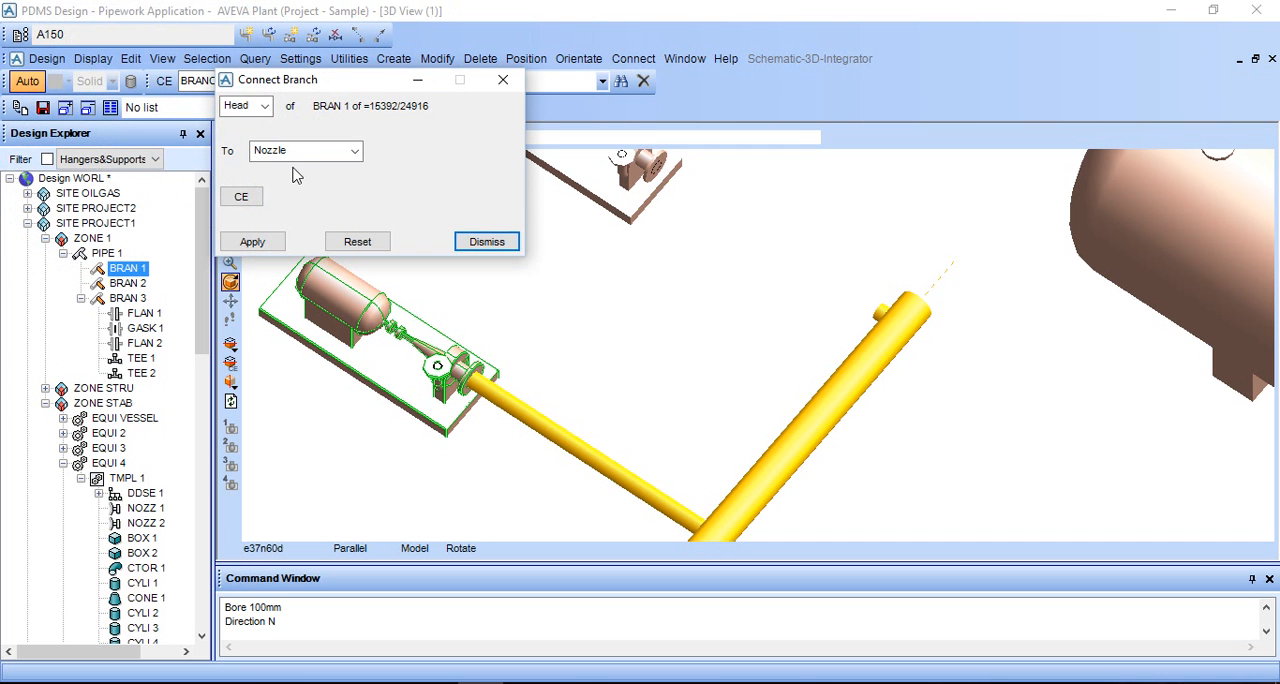
# - Connect the new branch's Tail to the nozzle of the second pump
pyautogui.click(262, 106)
pyautogui.click(252, 141)
pyautogui.click(263, 107)
pyautogui.click(254, 140)
pyautogui.click(252, 241)
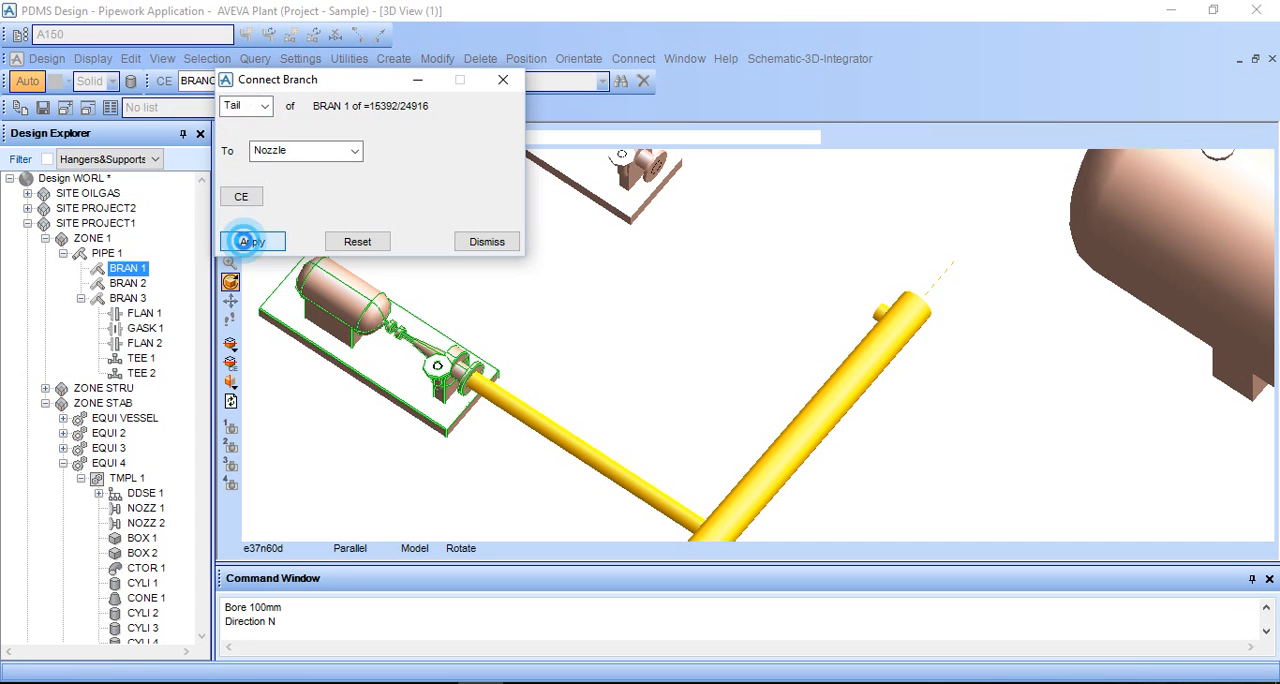
pyautogui.click(642, 162)
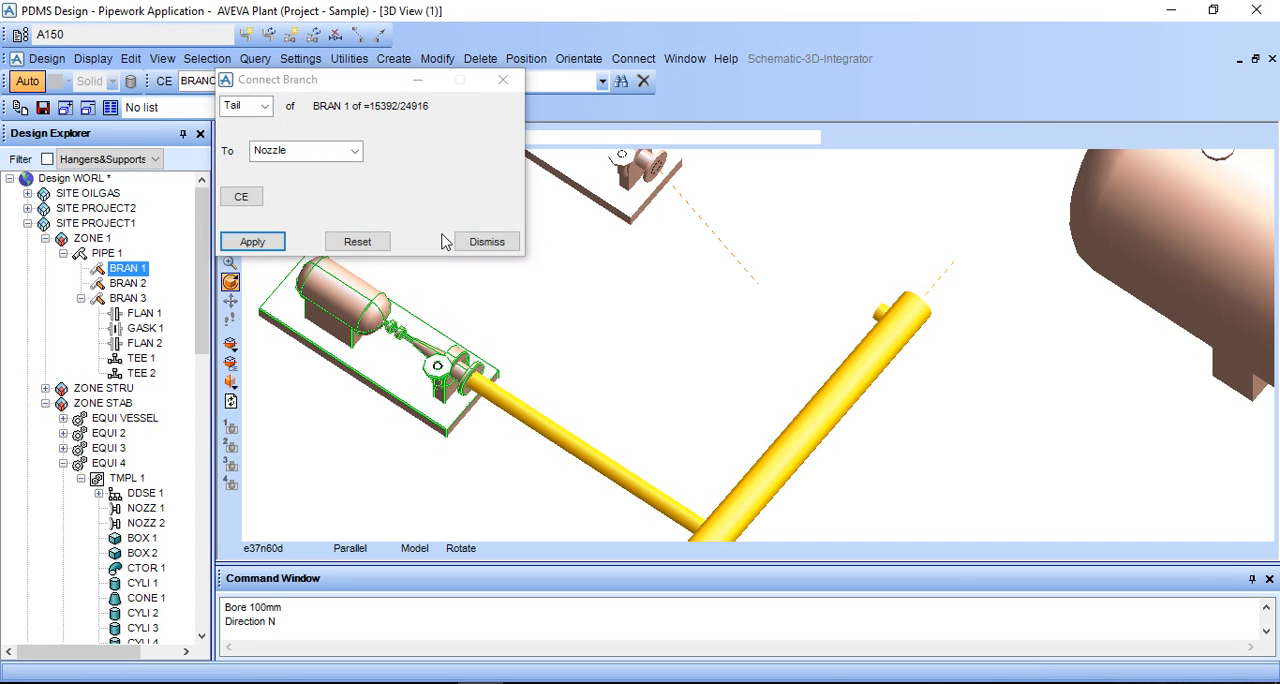
# - Connect the new branch's Head to TEE 2 on the header branch
pyautogui.click(262, 106)
pyautogui.click(256, 124)
pyautogui.click(300, 151)
pyautogui.click(284, 183)
pyautogui.click(252, 241)
pyautogui.click(886, 316)
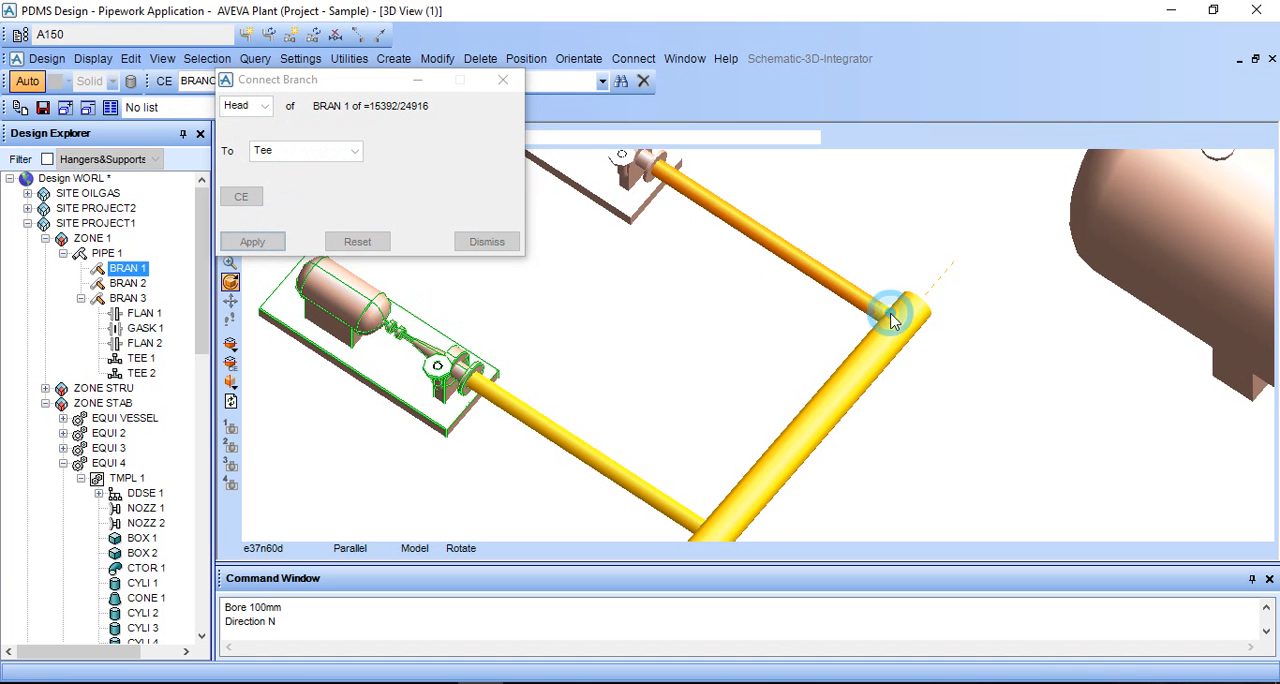
# - Examine both pump branches and the header's open end from several angles, and close the branch connection settings
pyautogui.moveTo(780, 314); pyautogui.dragTo(804, 314, button='middle')
pyautogui.scroll(-2, 804, 314)
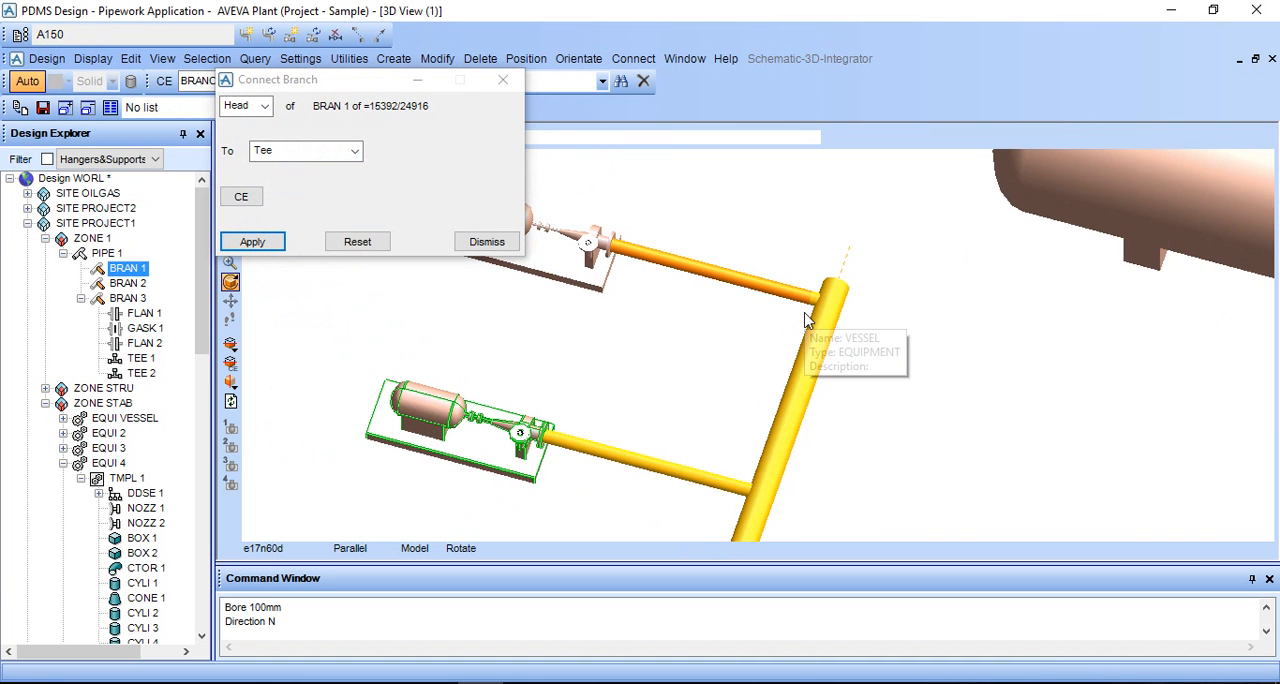
pyautogui.moveTo(650, 402); pyautogui.dragTo(611, 363, button='middle')
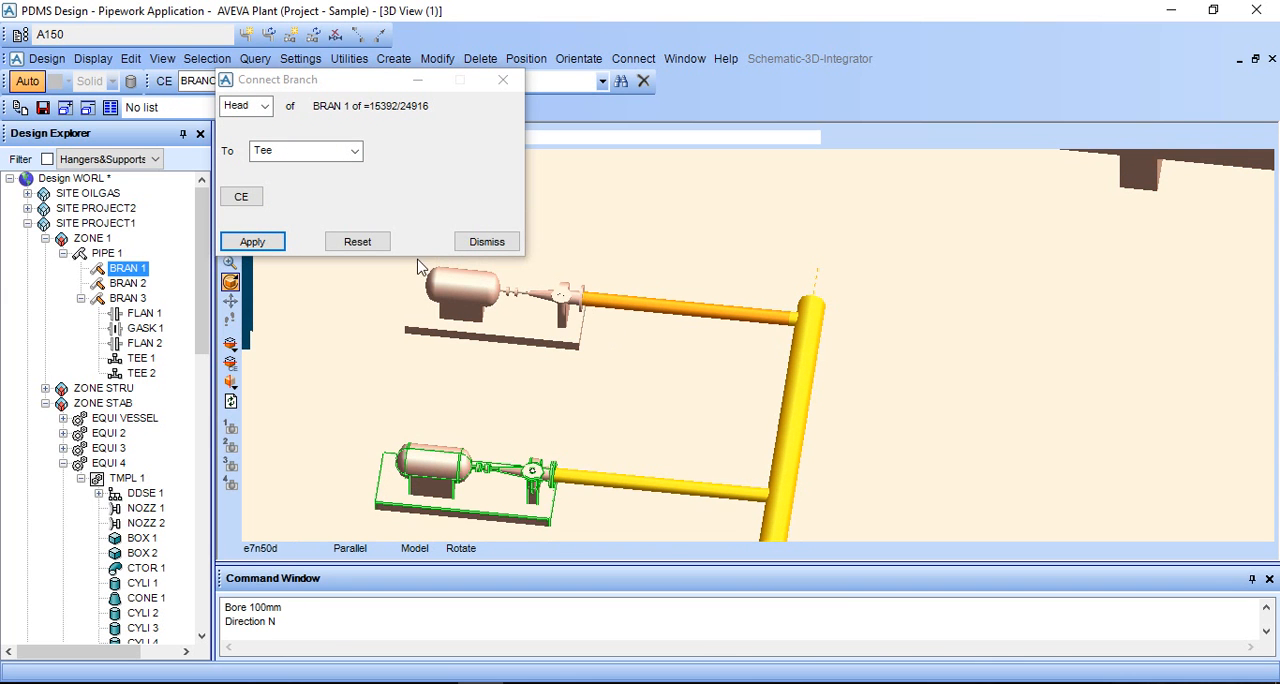
pyautogui.moveTo(676, 360); pyautogui.dragTo(686, 334, button='middle')
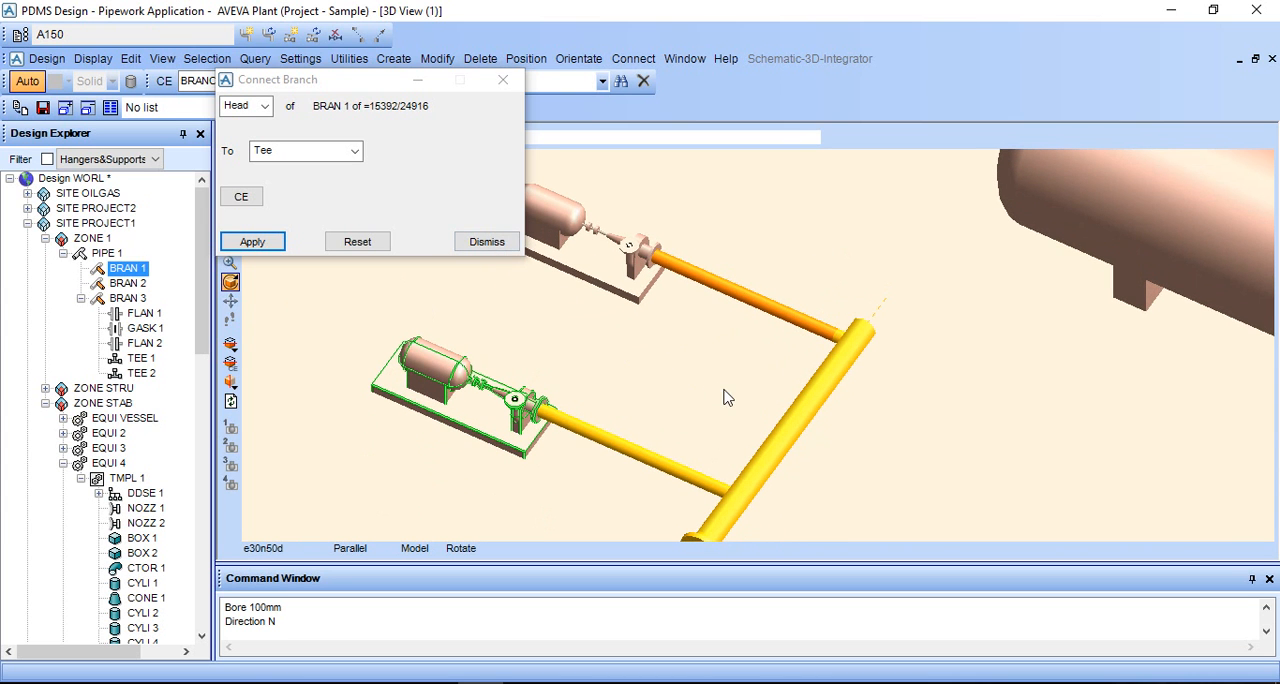
pyautogui.moveTo(709, 391); pyautogui.dragTo(705, 400, button='middle')
pyautogui.scroll(2, 816, 428)
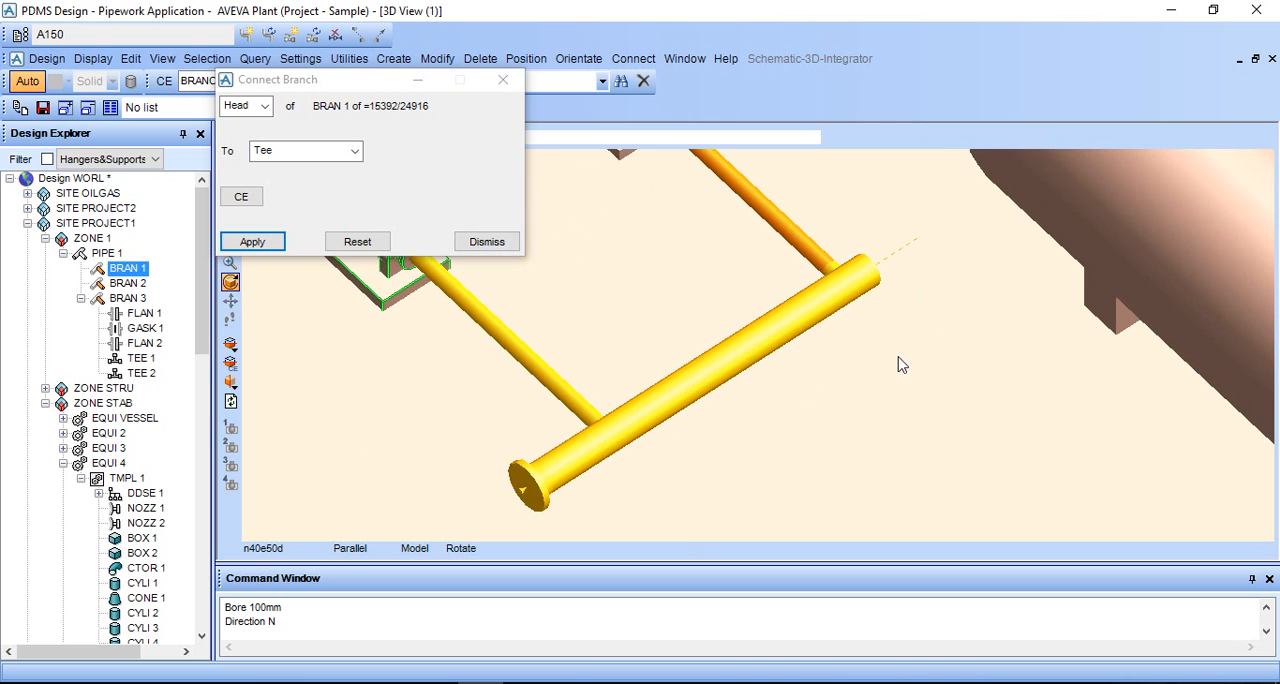
pyautogui.scroll(1, 898, 337)
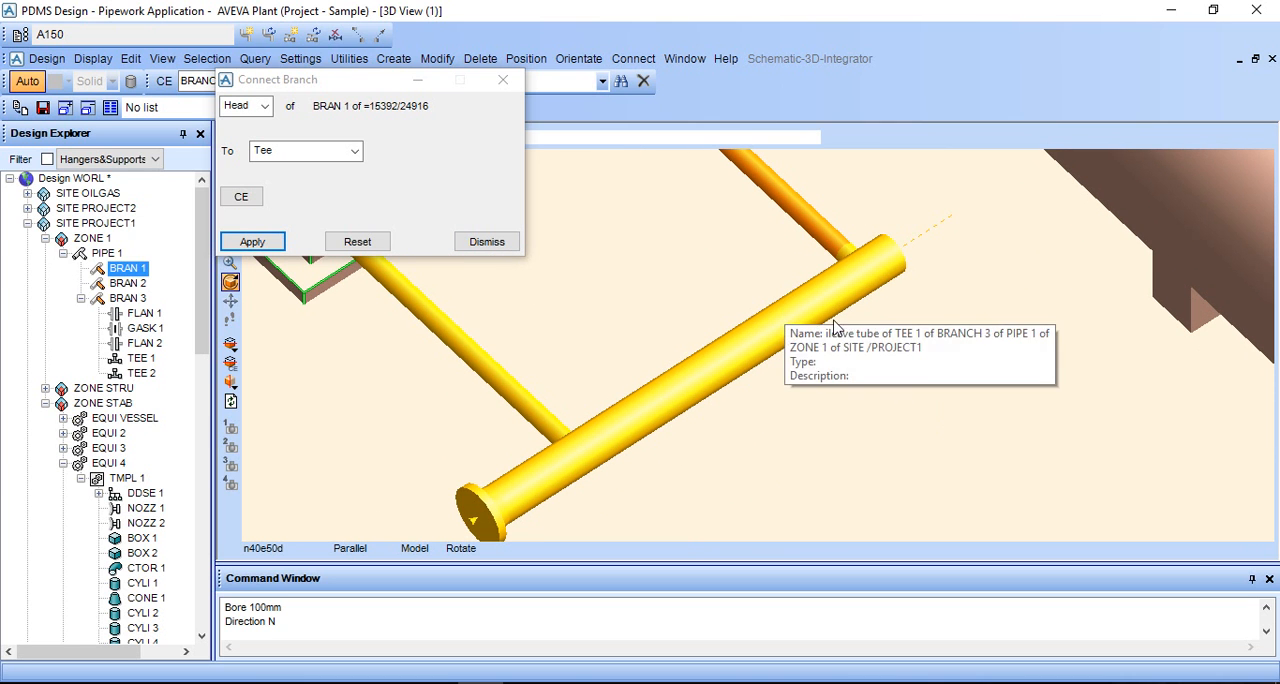
pyautogui.middleClick(895, 315)
pyautogui.scroll(2, 811, 309)
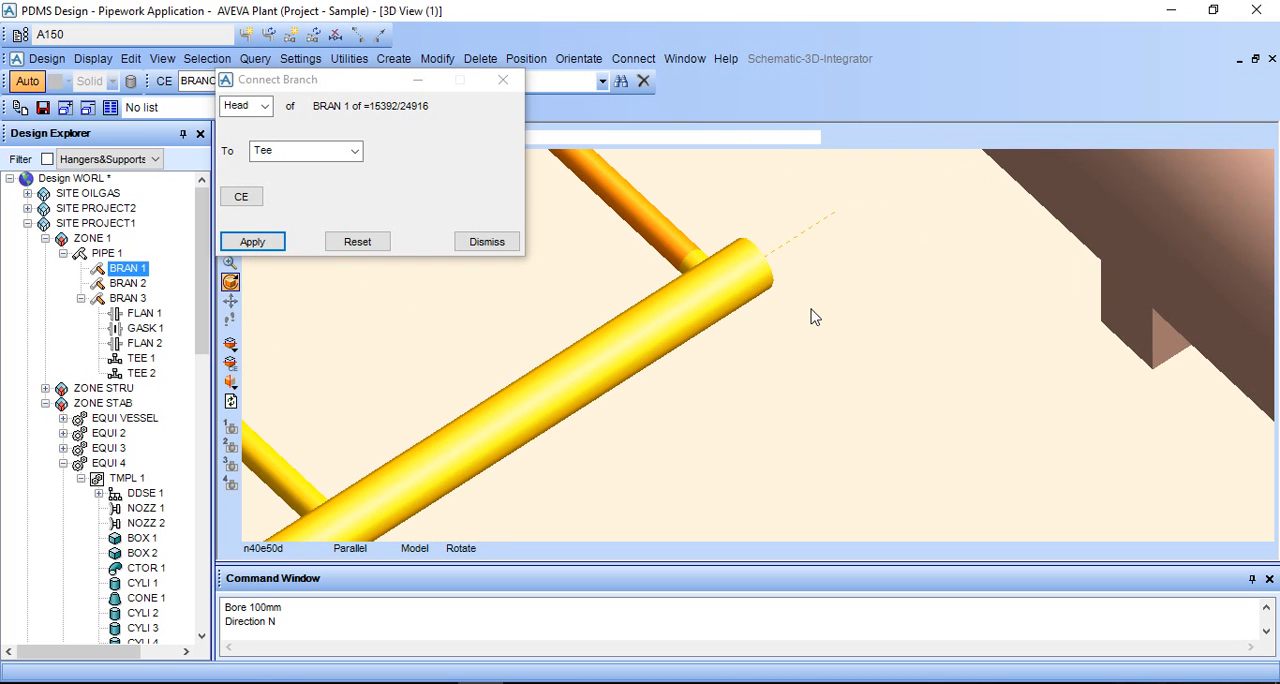
pyautogui.scroll(-2, 807, 309)
pyautogui.scroll(-2, 790, 324)
pyautogui.scroll(1, 786, 326)
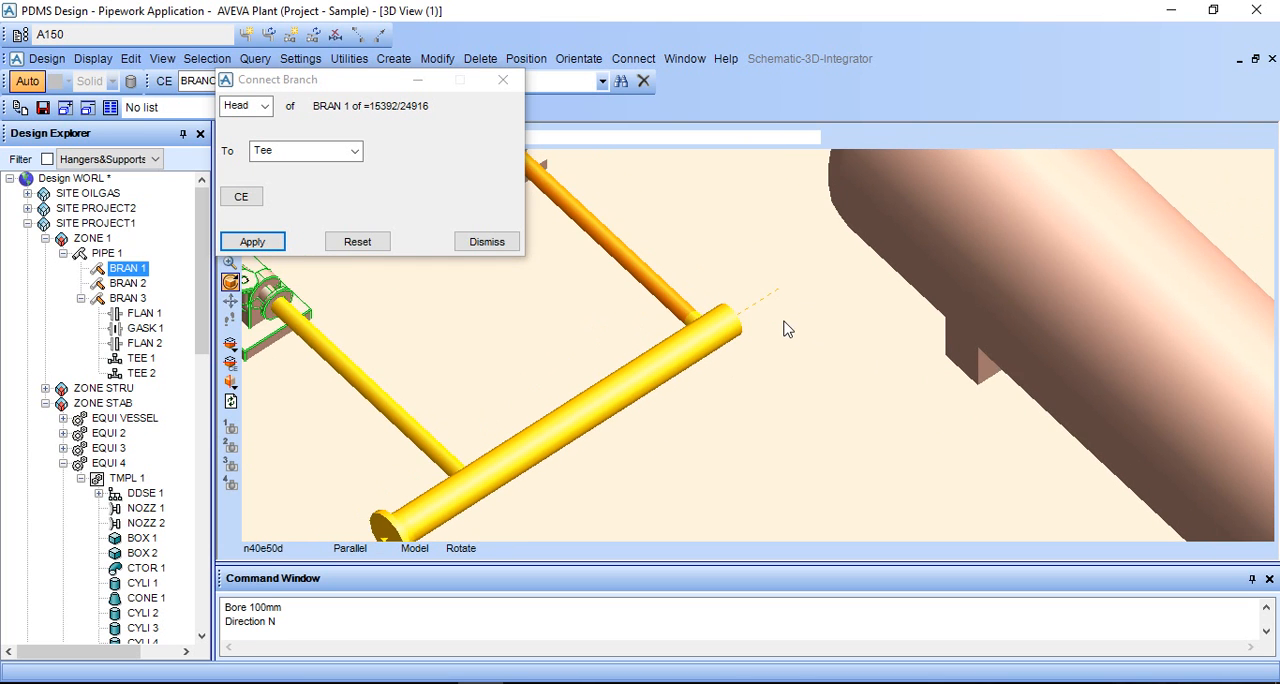
pyautogui.middleClick(777, 325)
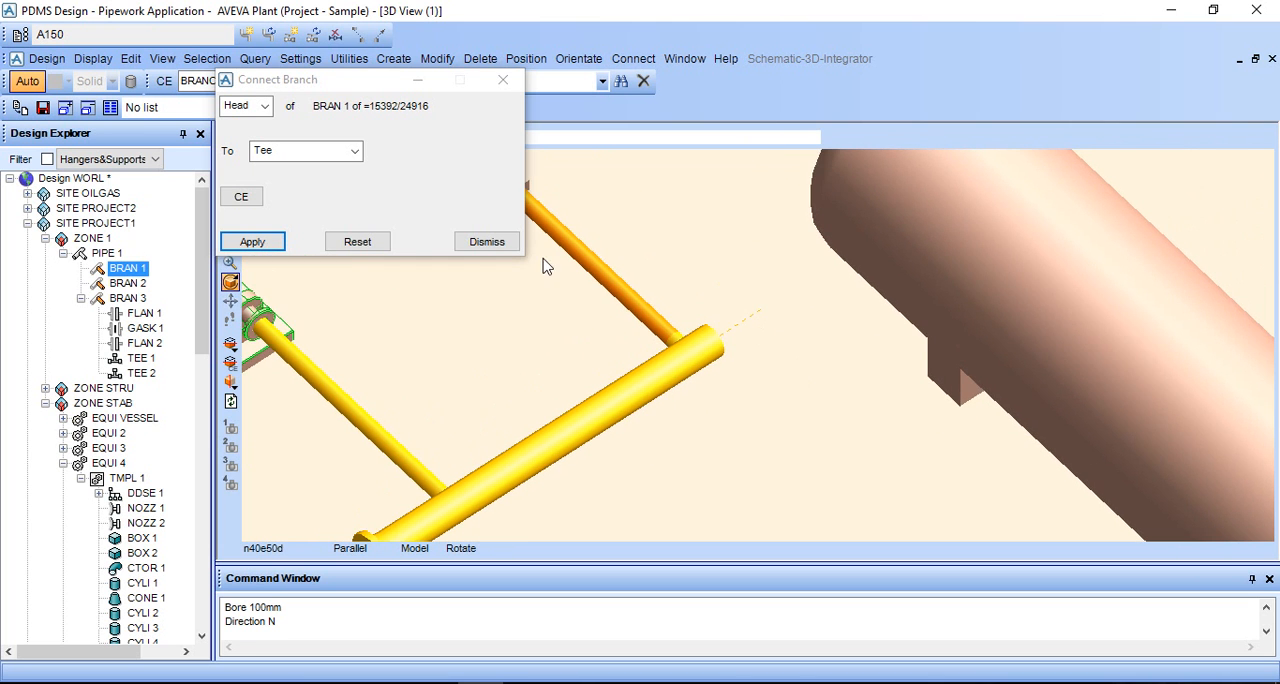
pyautogui.click(486, 241)
# - Create a flange after TEE 2 at the open end of the header branch BRAN 3
pyautogui.click(709, 356)
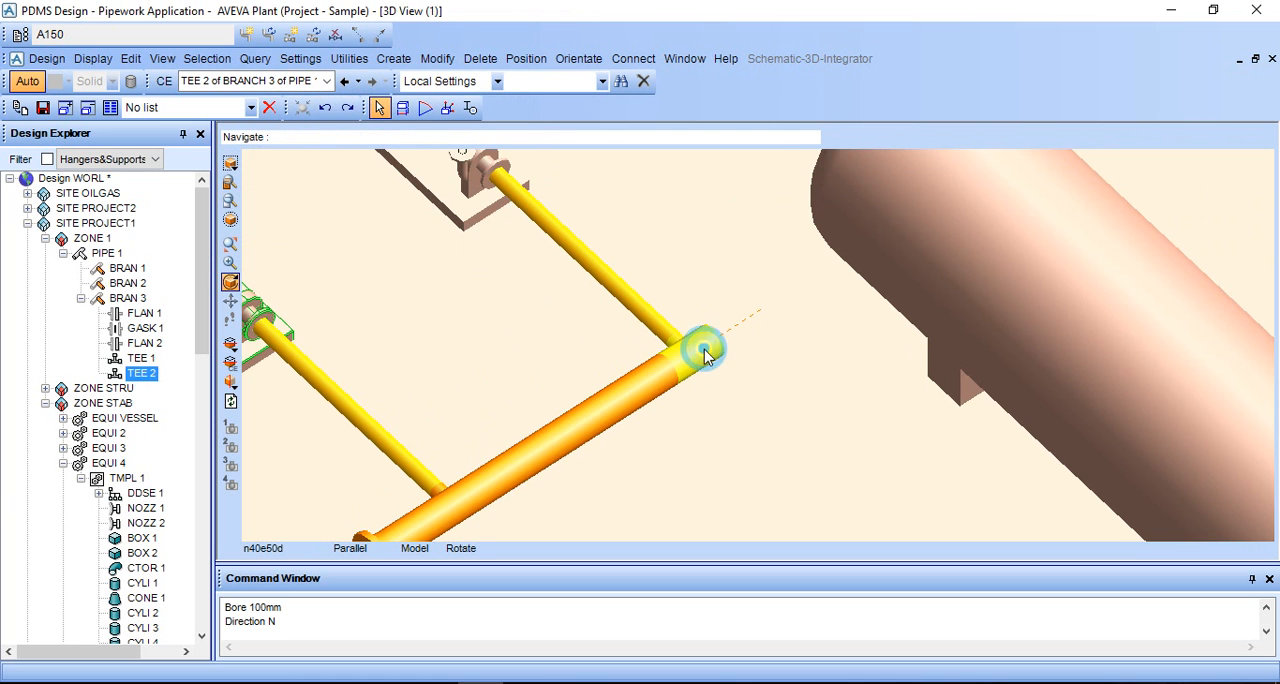
pyautogui.click(579, 59)
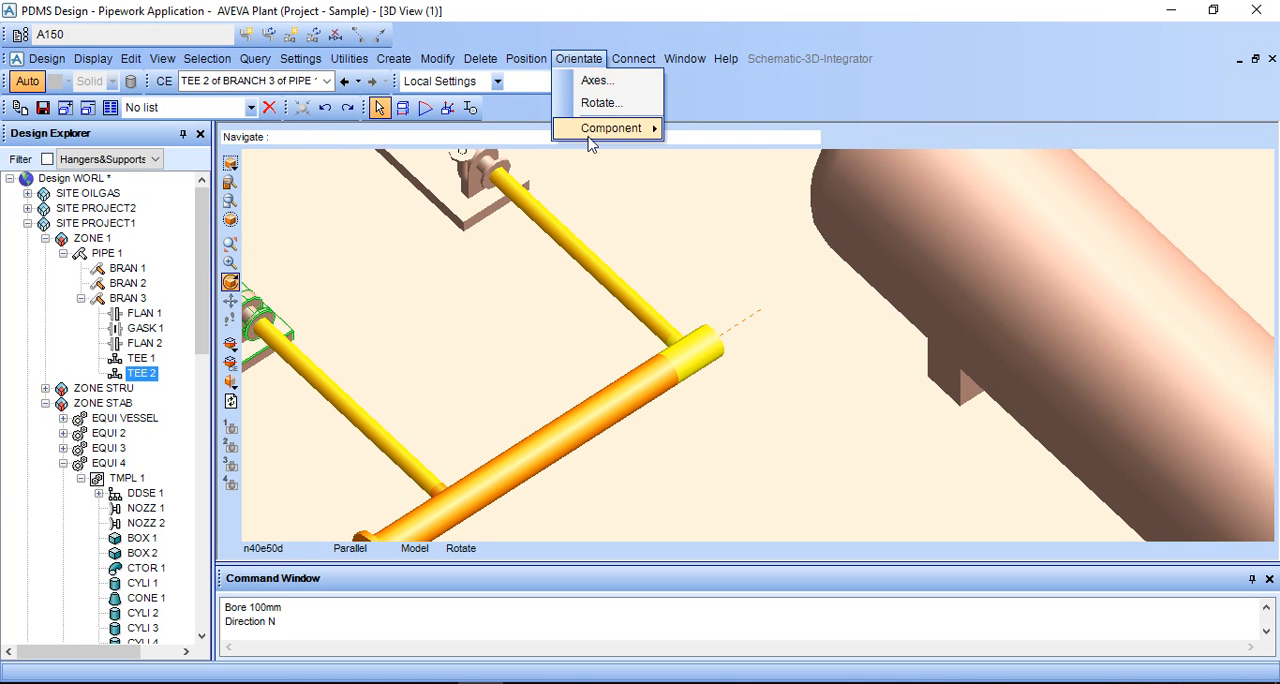
pyautogui.moveTo(590, 135)
pyautogui.moveTo(413, 65)
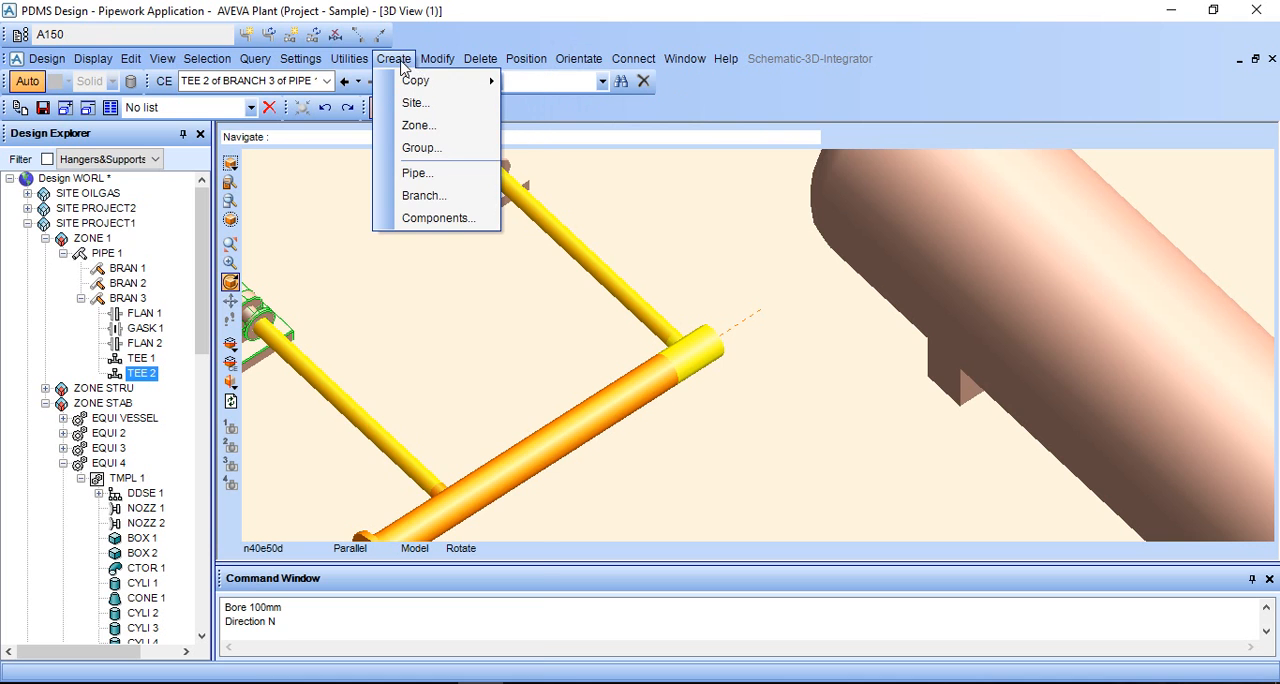
pyautogui.click(141, 372)
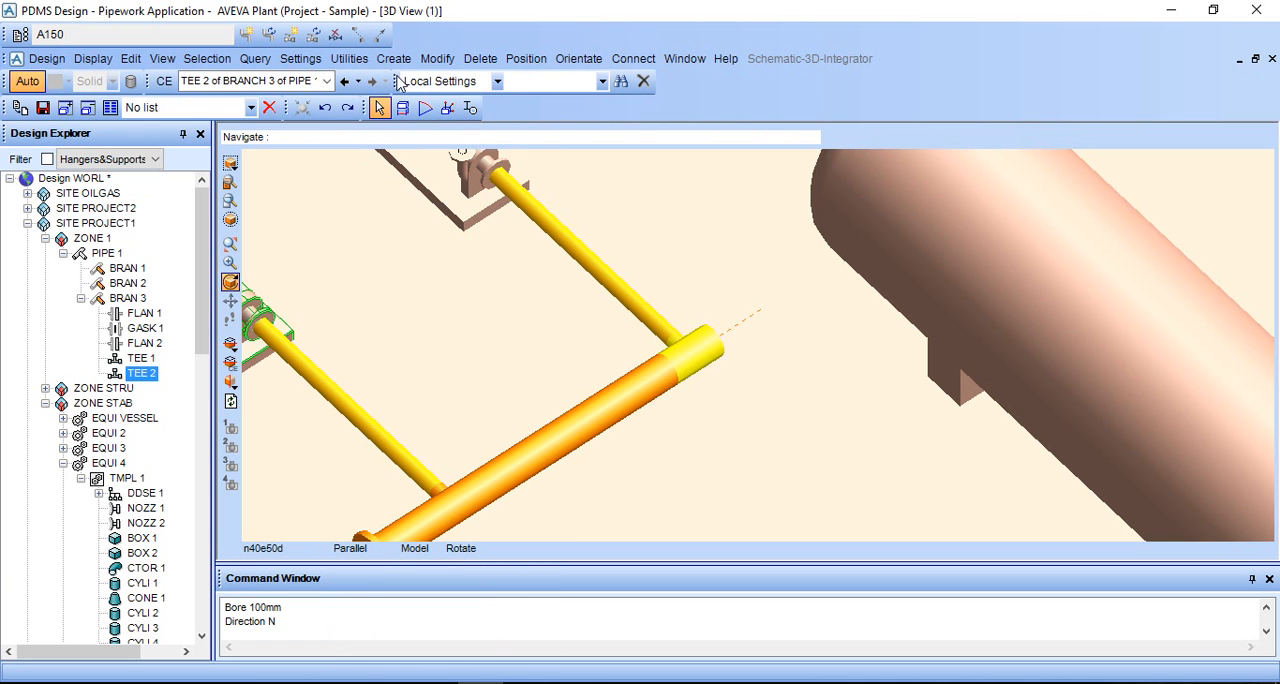
pyautogui.click(394, 58)
pyautogui.click(432, 217)
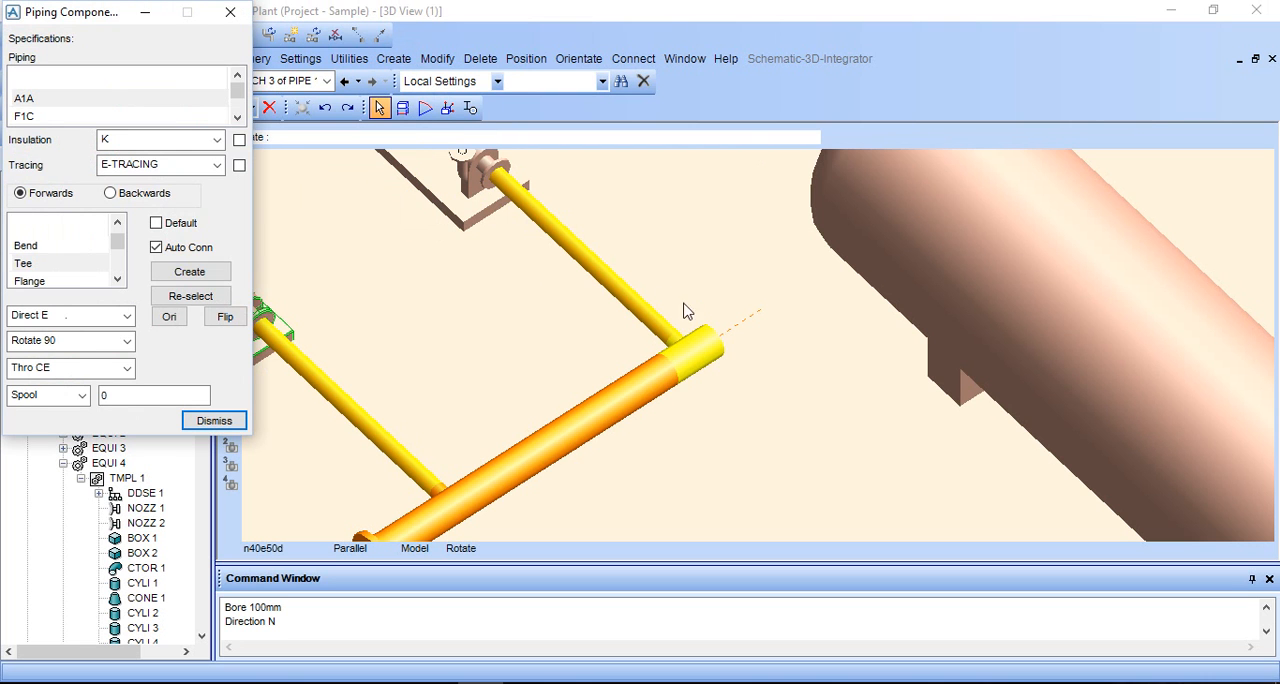
pyautogui.scroll(-3, 62, 278)
pyautogui.scroll(2, 62, 278)
pyautogui.click(60, 262)
pyautogui.click(160, 272)
pyautogui.click(300, 290)
pyautogui.click(295, 329)
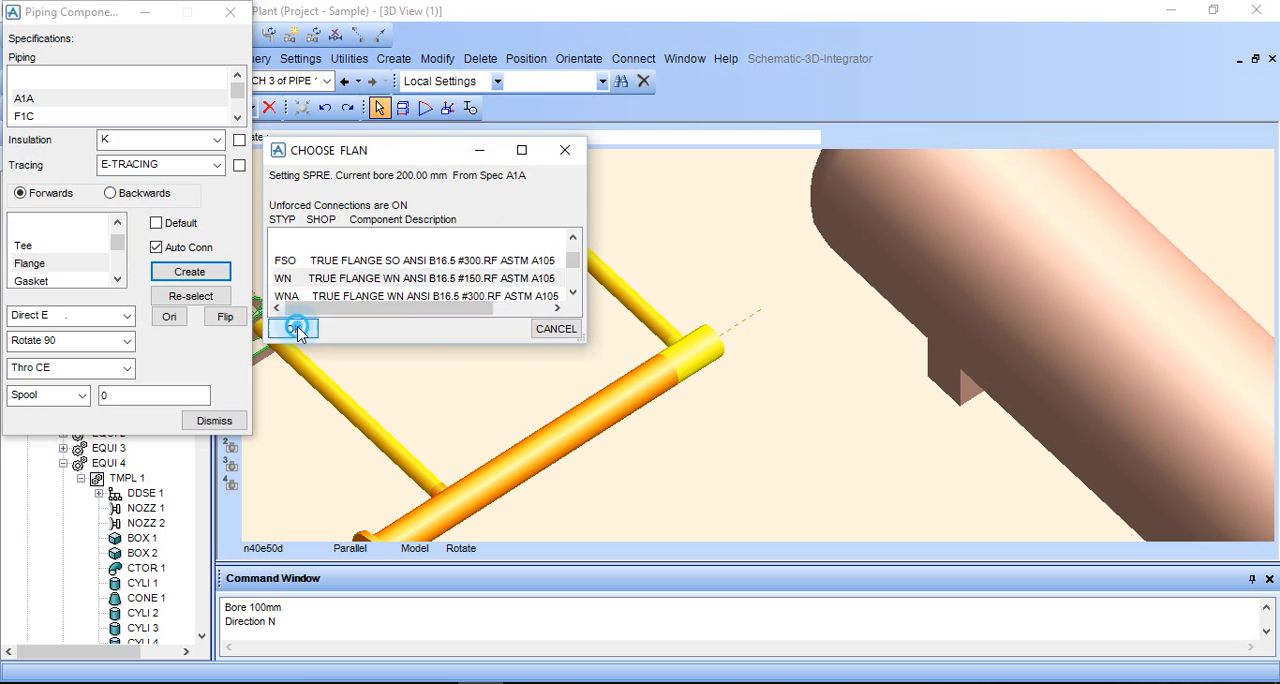
# - Position the header's end flange with a Spool of 500 from TEE 2 and choose Gasket as the component type
pyautogui.click(63, 280)
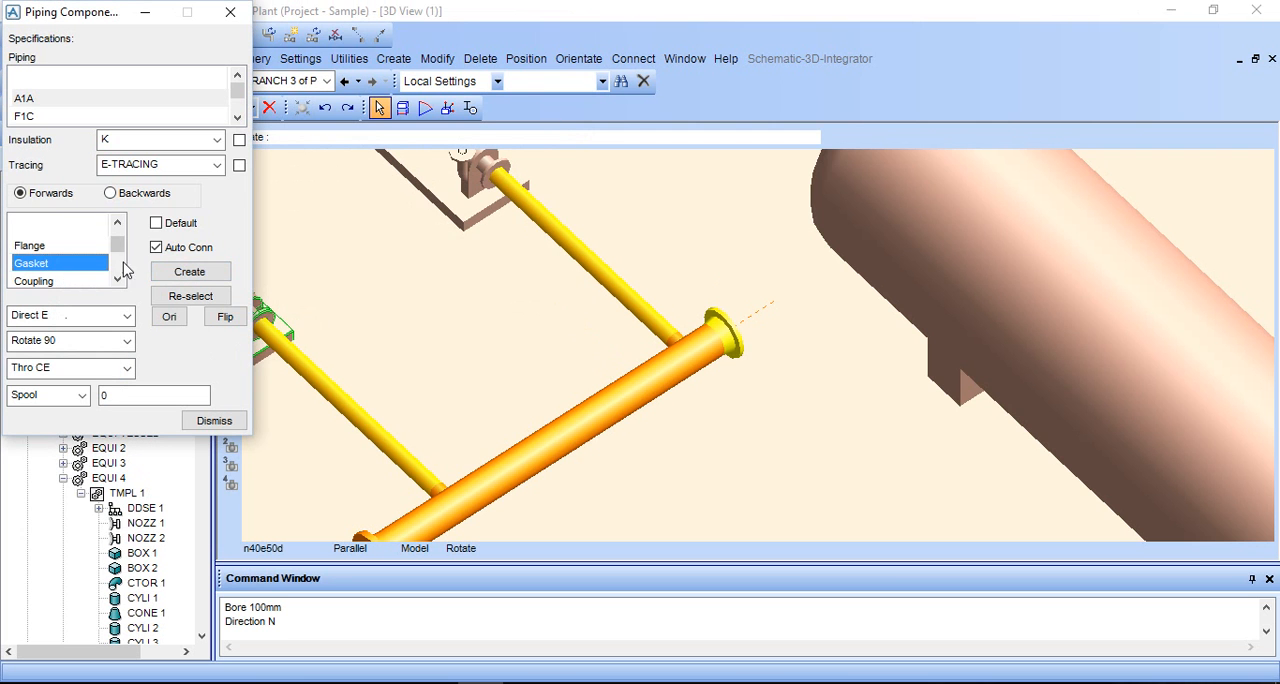
pyautogui.click(106, 393)
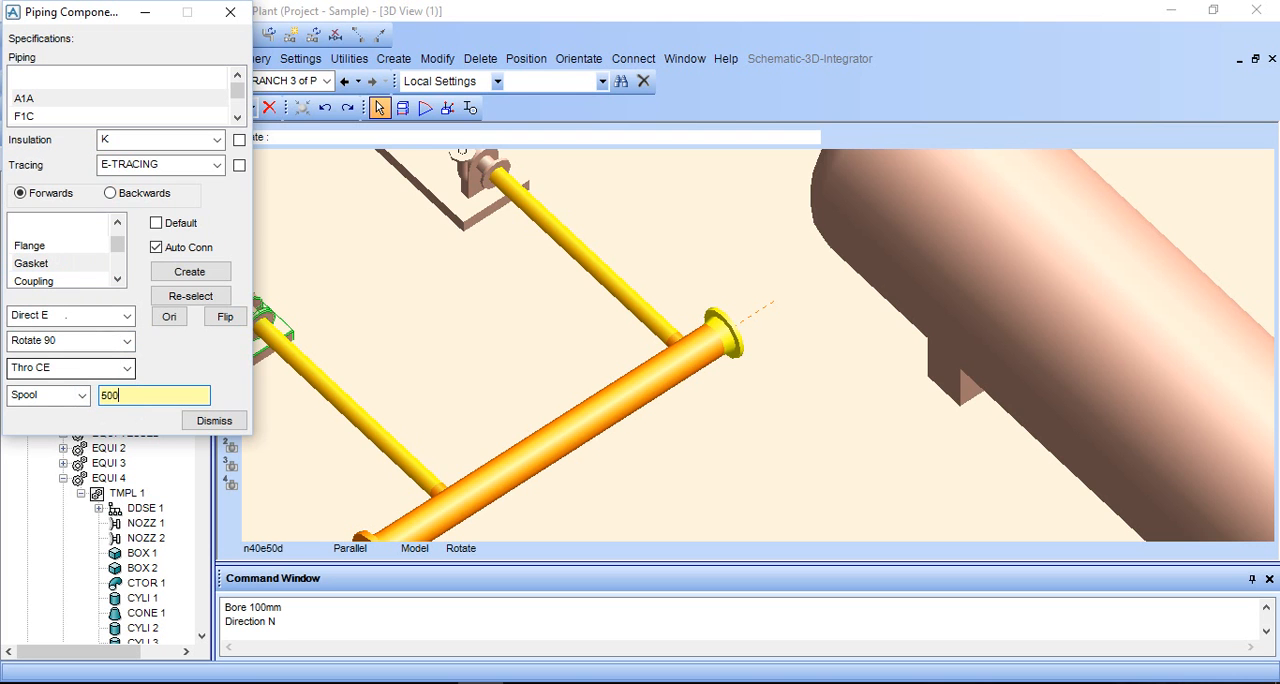
pyautogui.click(40, 395)
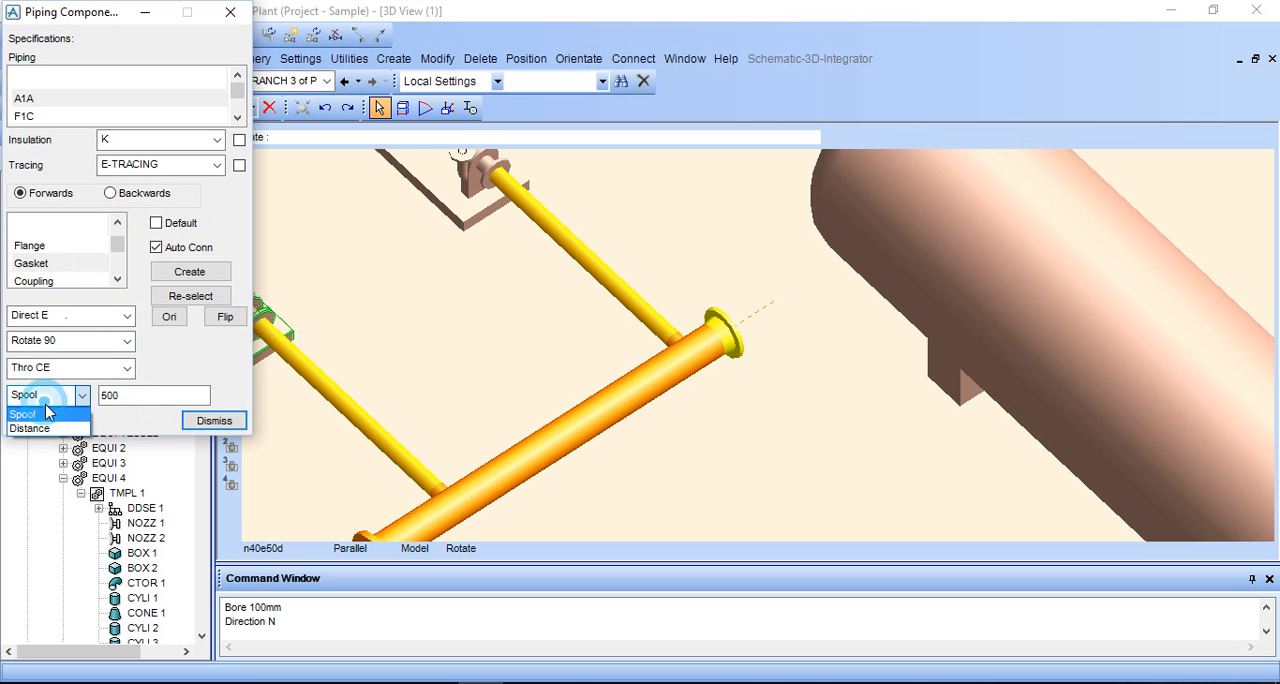
pyautogui.click(45, 418)
pyautogui.scroll(-1, 58, 284)
pyautogui.scroll(3, 58, 284)
pyautogui.scroll(-2, 58, 284)
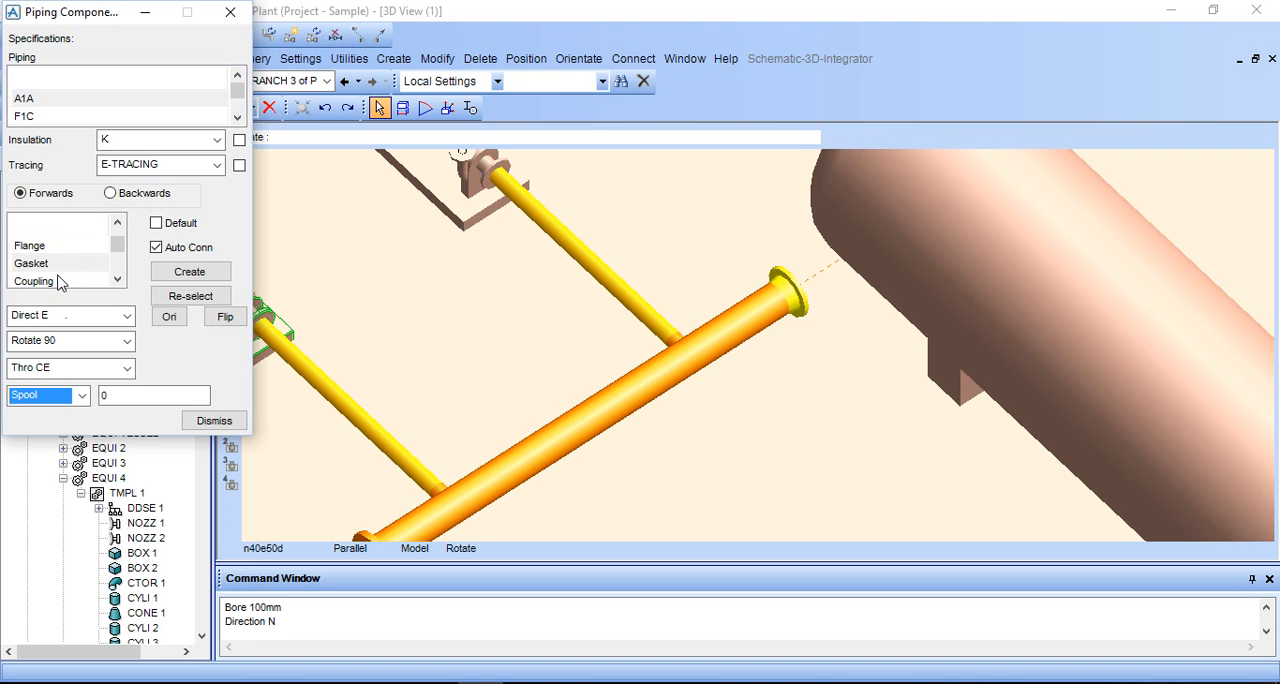
# - Create an ANSI B16.5 #150 RF gasket after the header's end flange and place it with a Spool of 0
pyautogui.click(55, 263)
pyautogui.click(189, 271)
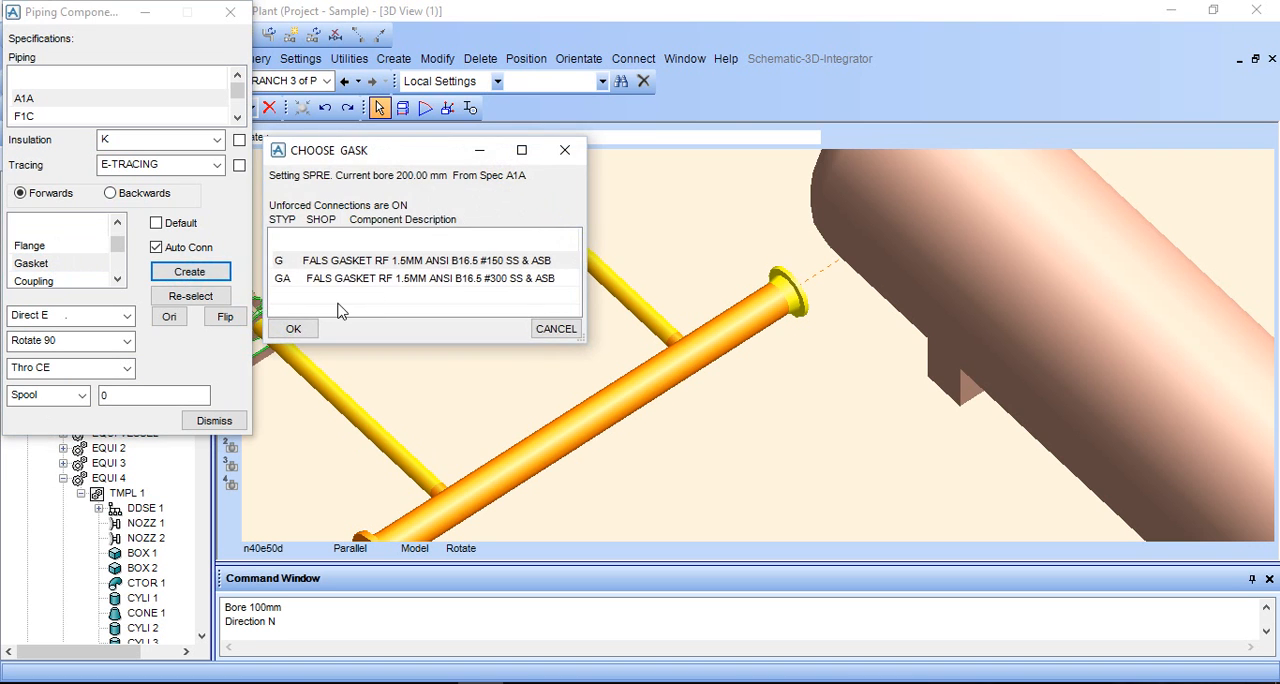
pyautogui.click(308, 328)
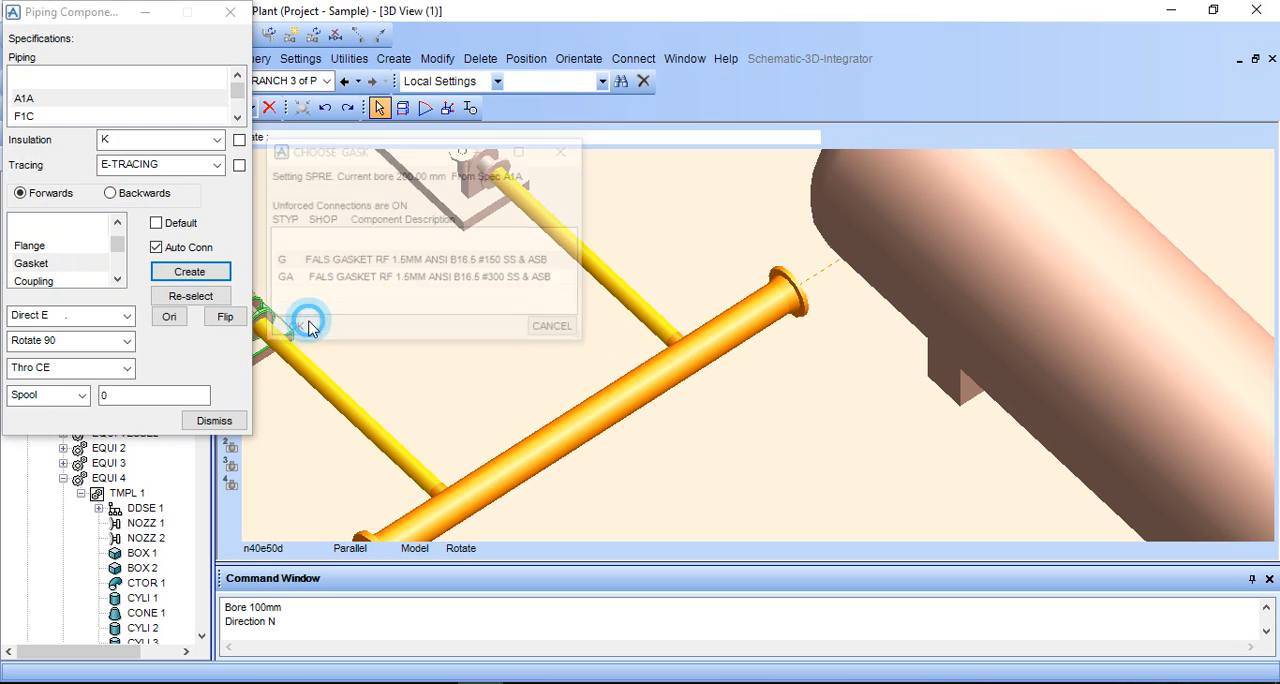
pyautogui.click(148, 394)
pyautogui.press('BackSpace')
pyautogui.write('3')
pyautogui.click(45, 395)
pyautogui.click(75, 414)
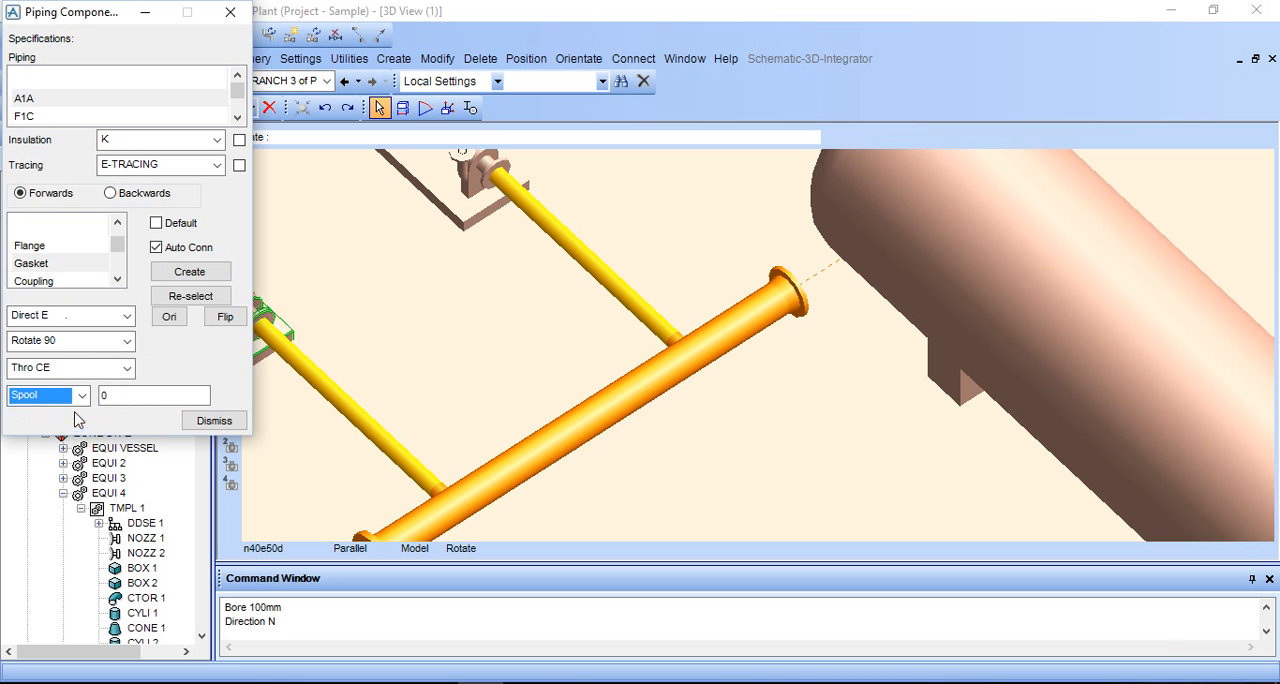
# - Create another A1A flange after the gasket at the header's end, and close the component settings
pyautogui.moveTo(89, 8); pyautogui.dragTo(337, 8)
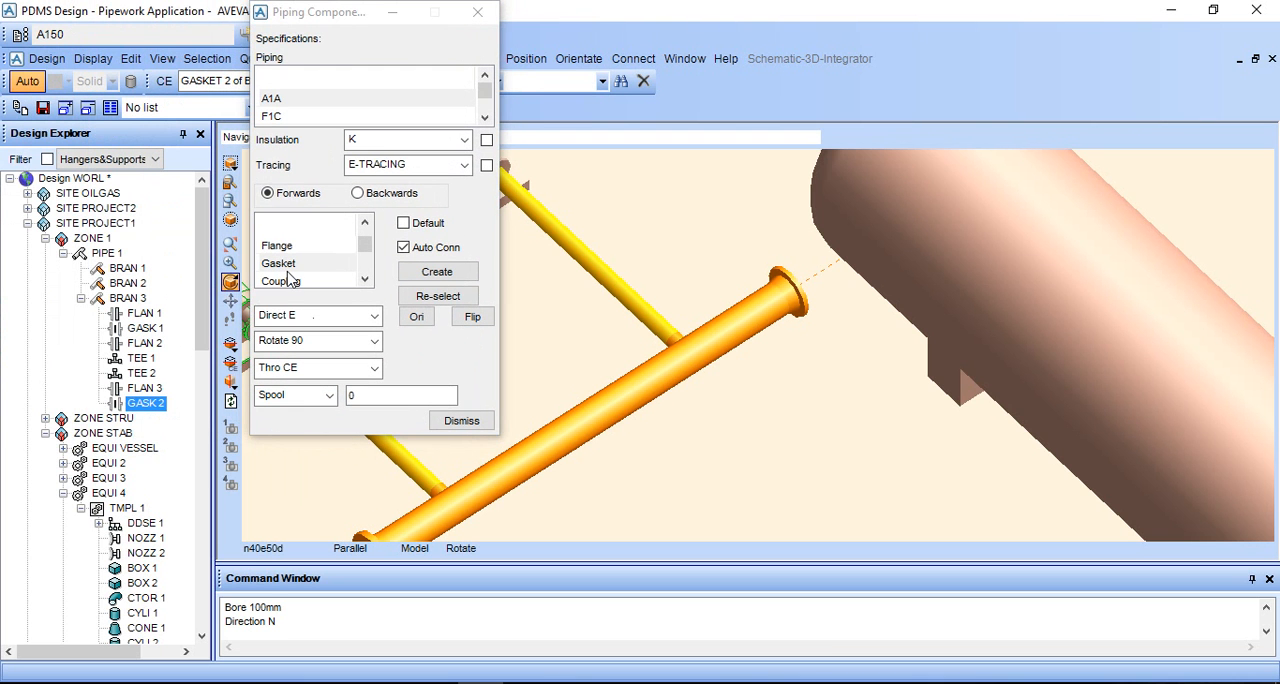
pyautogui.scroll(-1, 288, 278)
pyautogui.scroll(1, 313, 263)
pyautogui.click(293, 247)
pyautogui.click(437, 271)
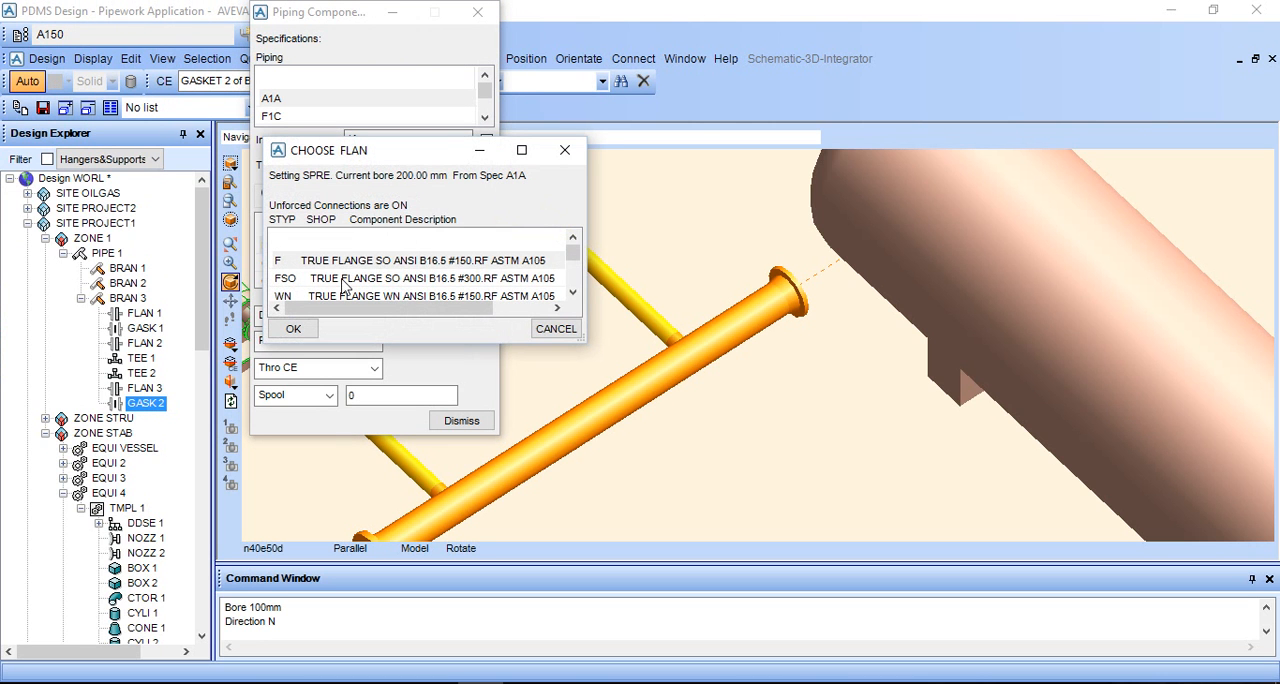
pyautogui.click(328, 262)
pyautogui.scroll(-2, 330, 270)
pyautogui.click(330, 278)
pyautogui.click(293, 328)
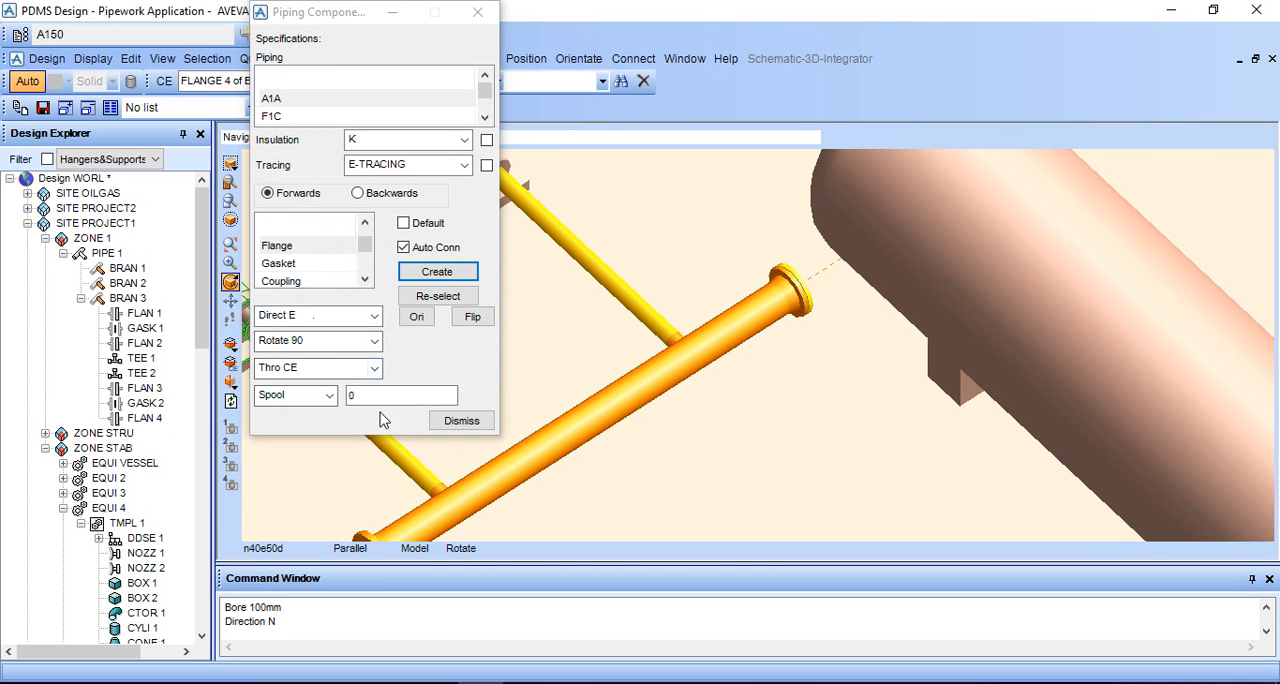
pyautogui.click(458, 421)
pyautogui.moveTo(777, 368)
pyautogui.mouseDown()
pyautogui.moveTo(765, 375)
pyautogui.moveTo(790, 380)
pyautogui.mouseUp()
pyautogui.scroll(4, 790, 355)
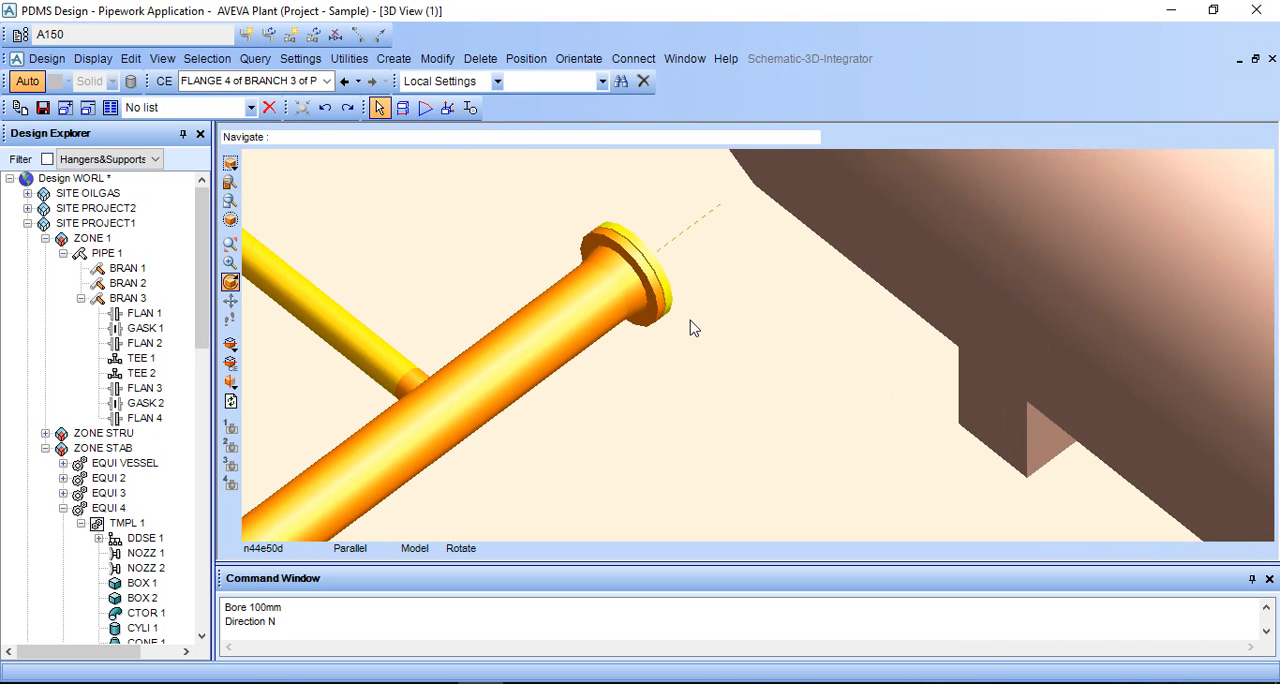
pyautogui.scroll(-5, 766, 330)
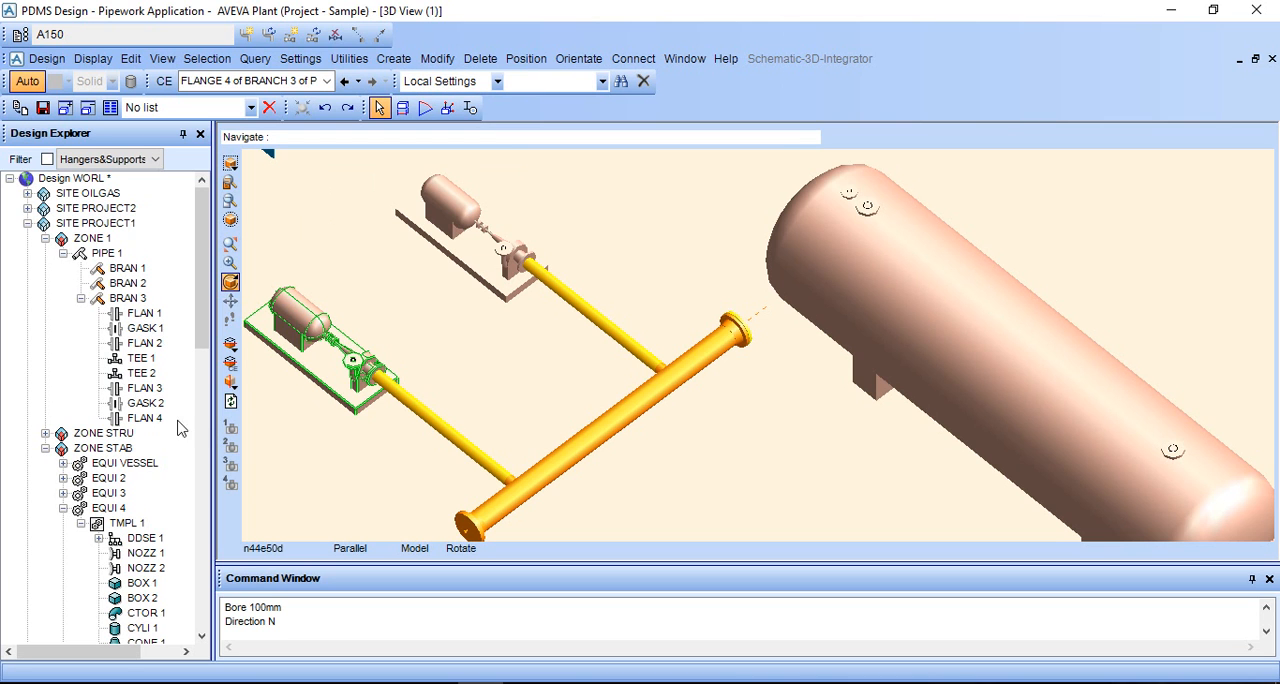
# - Connect the Tail of header branch BRAN 3 to its Last Member
pyautogui.click(125, 299)
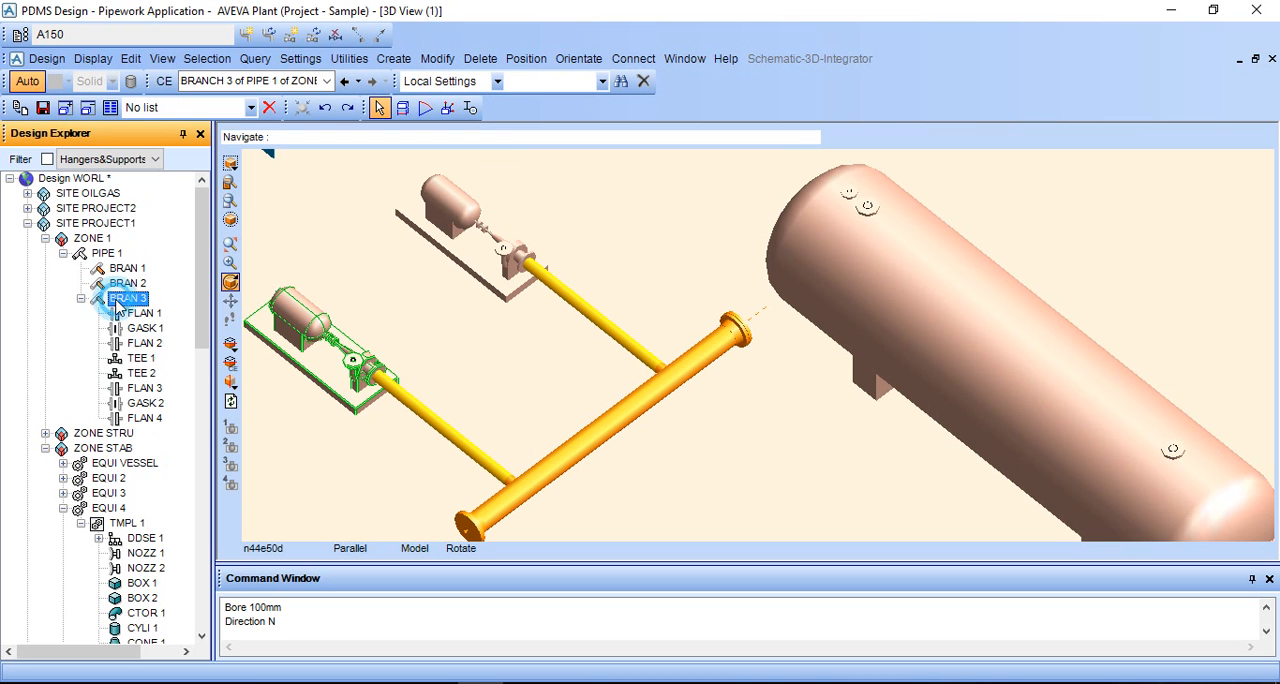
pyautogui.click(563, 478)
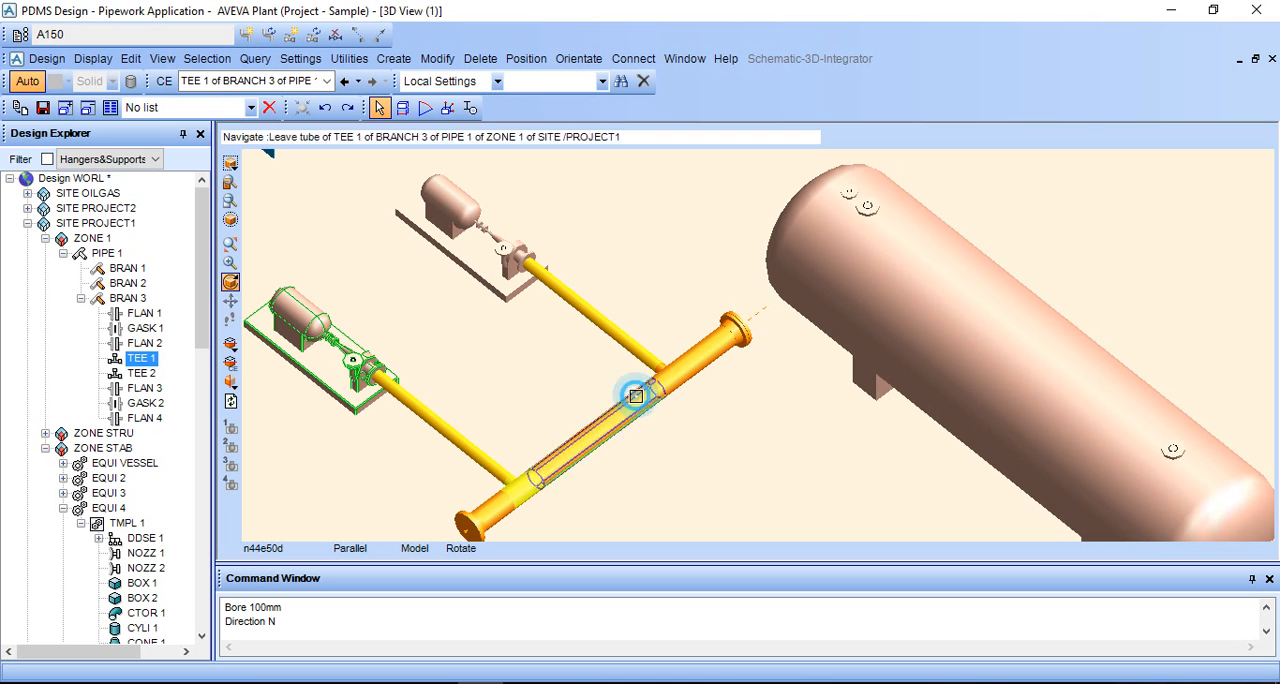
pyautogui.click(737, 338)
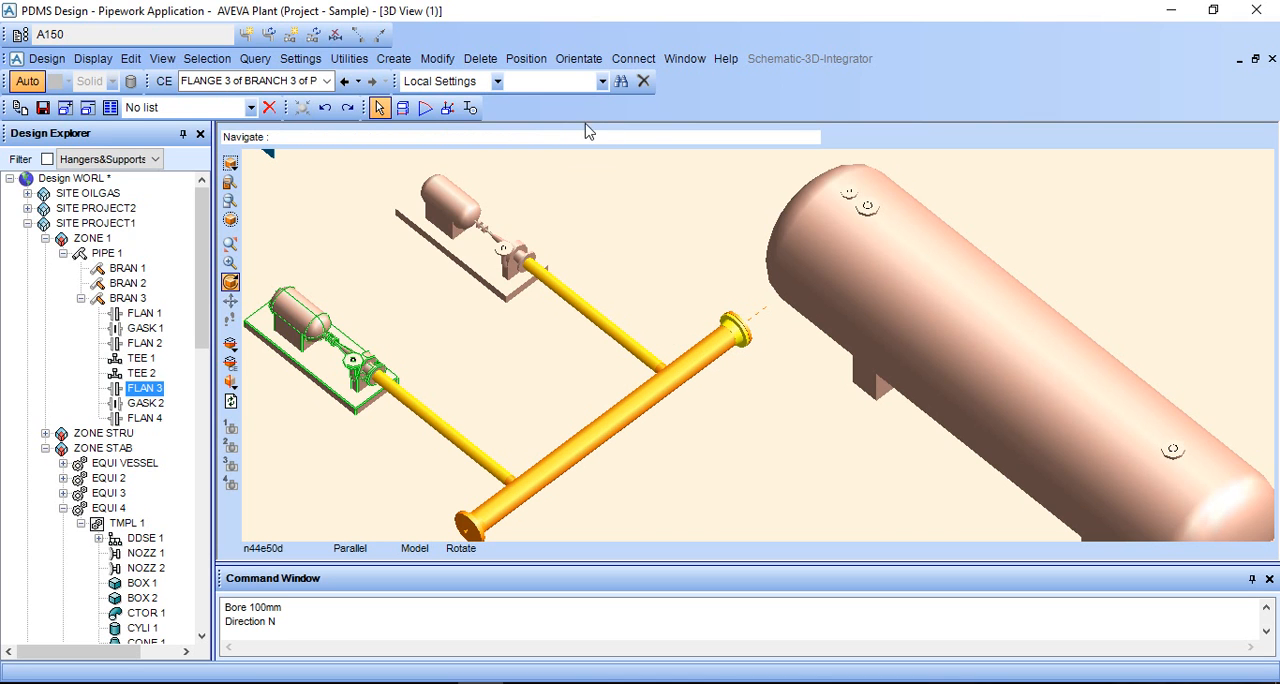
pyautogui.click(578, 59)
pyautogui.click(578, 59)
pyautogui.click(633, 59)
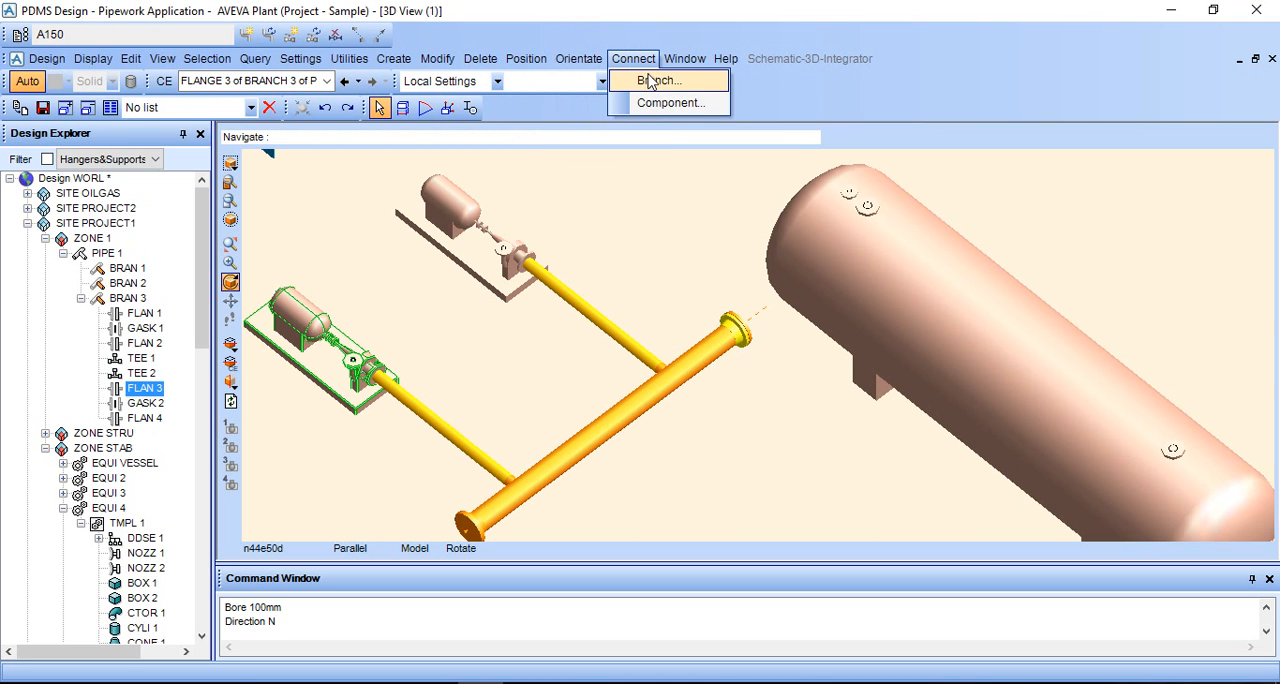
pyautogui.click(655, 81)
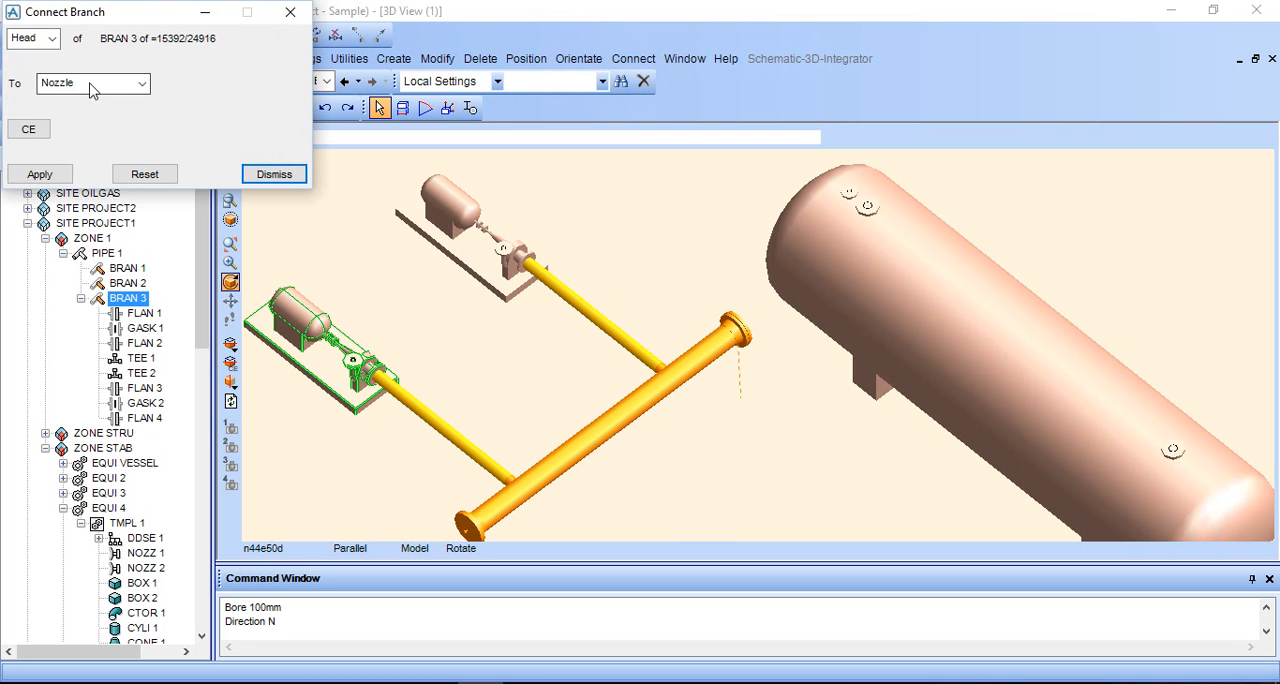
pyautogui.click(50, 38)
pyautogui.click(30, 70)
pyautogui.click(73, 86)
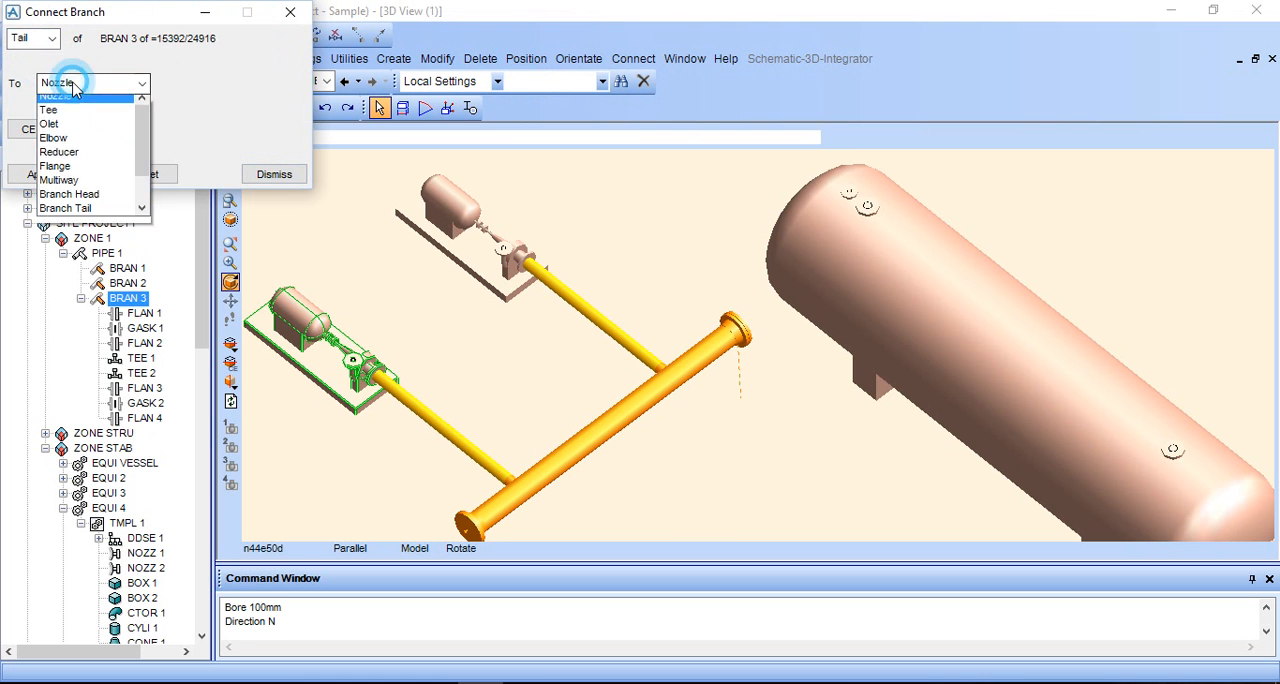
pyautogui.scroll(-1, 90, 184)
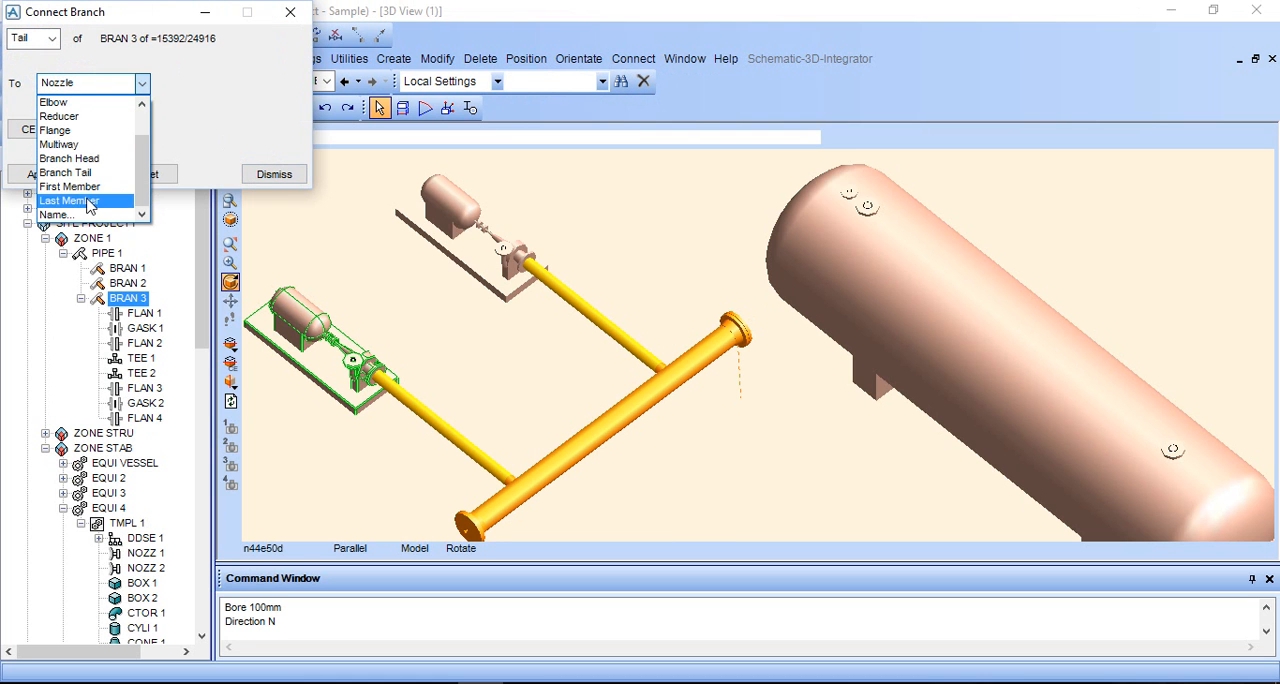
pyautogui.click(90, 201)
pyautogui.click(48, 173)
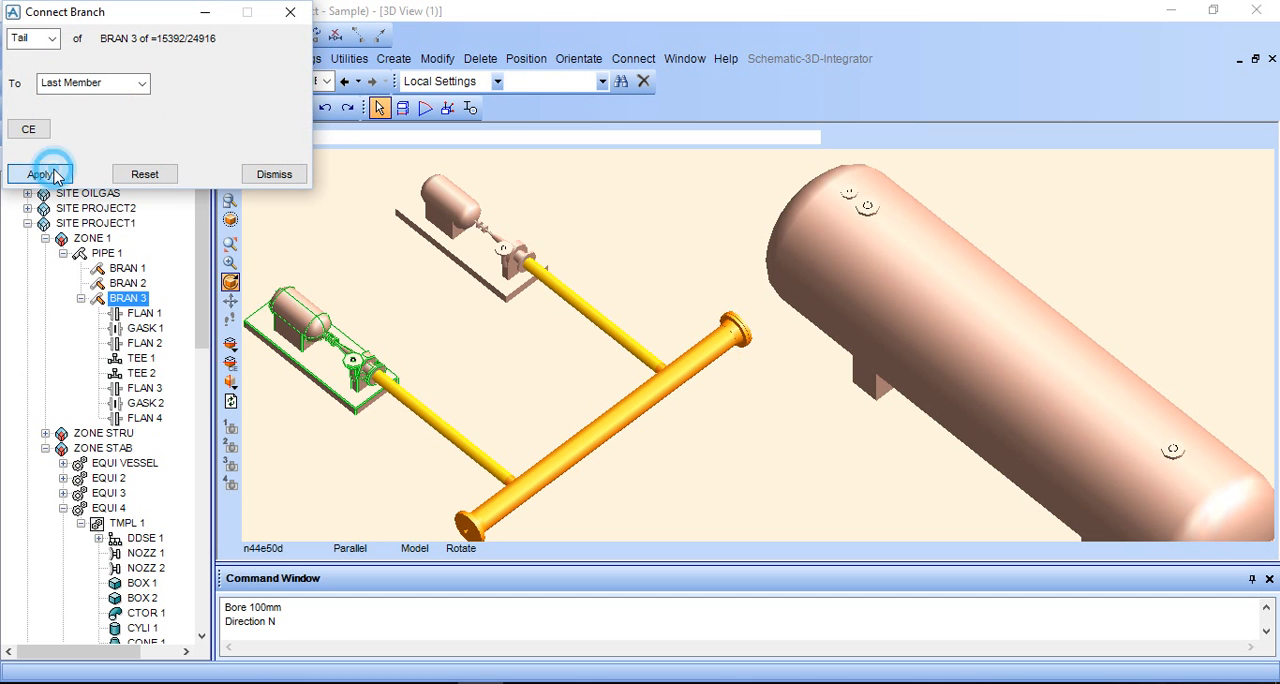
# - Examine the header's ends and both pump connections from several angles, close the branch connection settings, and select PIPE 1
pyautogui.moveTo(673, 392); pyautogui.dragTo(654, 395, button='middle')
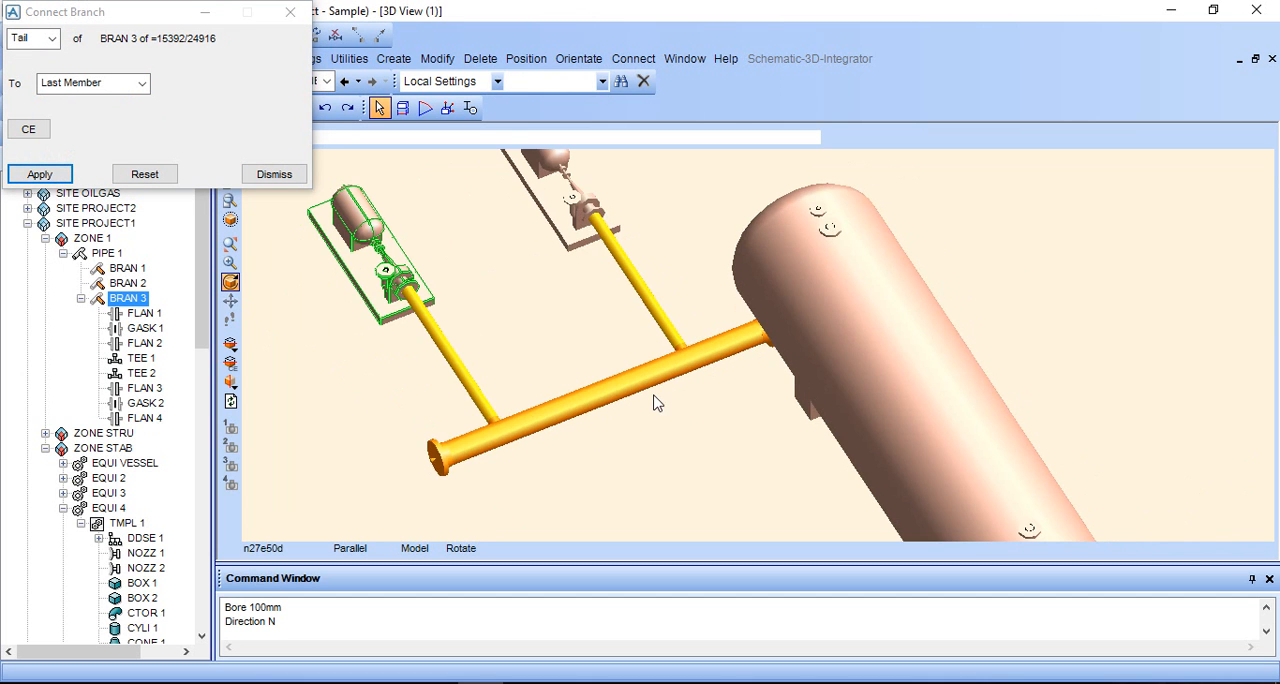
pyautogui.middleClick(720, 360)
pyautogui.moveTo(939, 262); pyautogui.dragTo(853, 294, button='middle')
pyautogui.scroll(2, 828, 207)
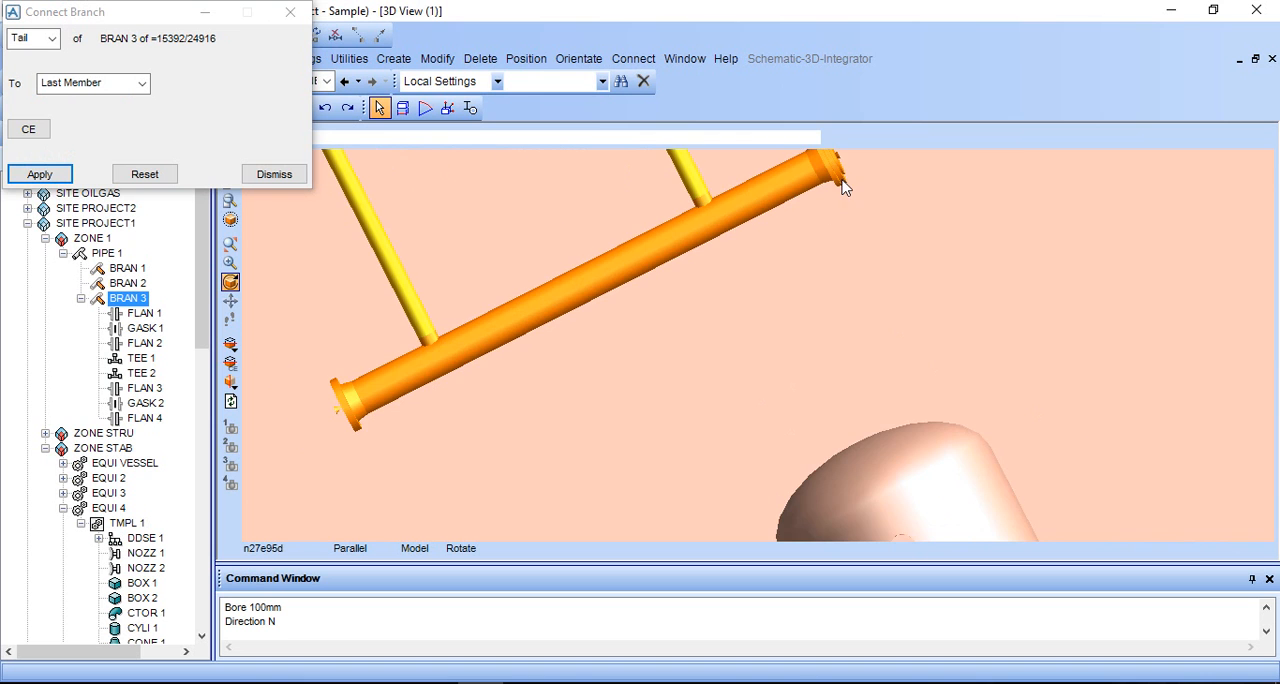
pyautogui.scroll(-4, 766, 323)
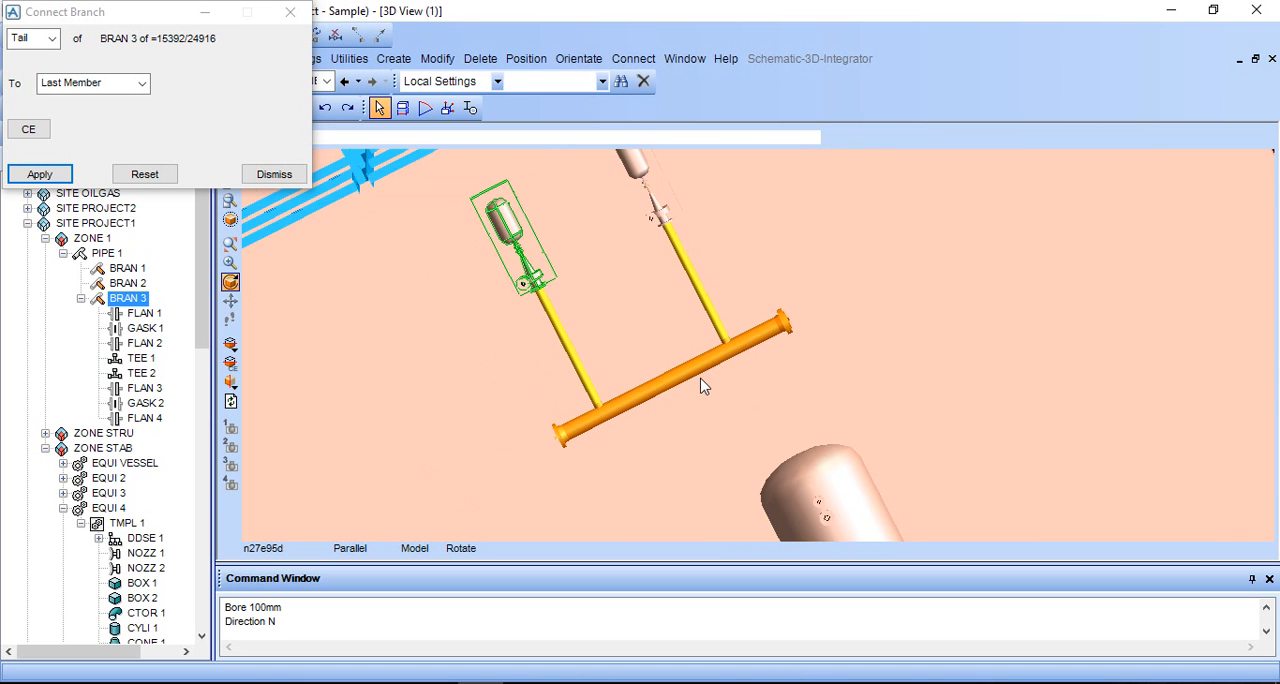
pyautogui.moveTo(700, 386); pyautogui.dragTo(706, 345, button='middle')
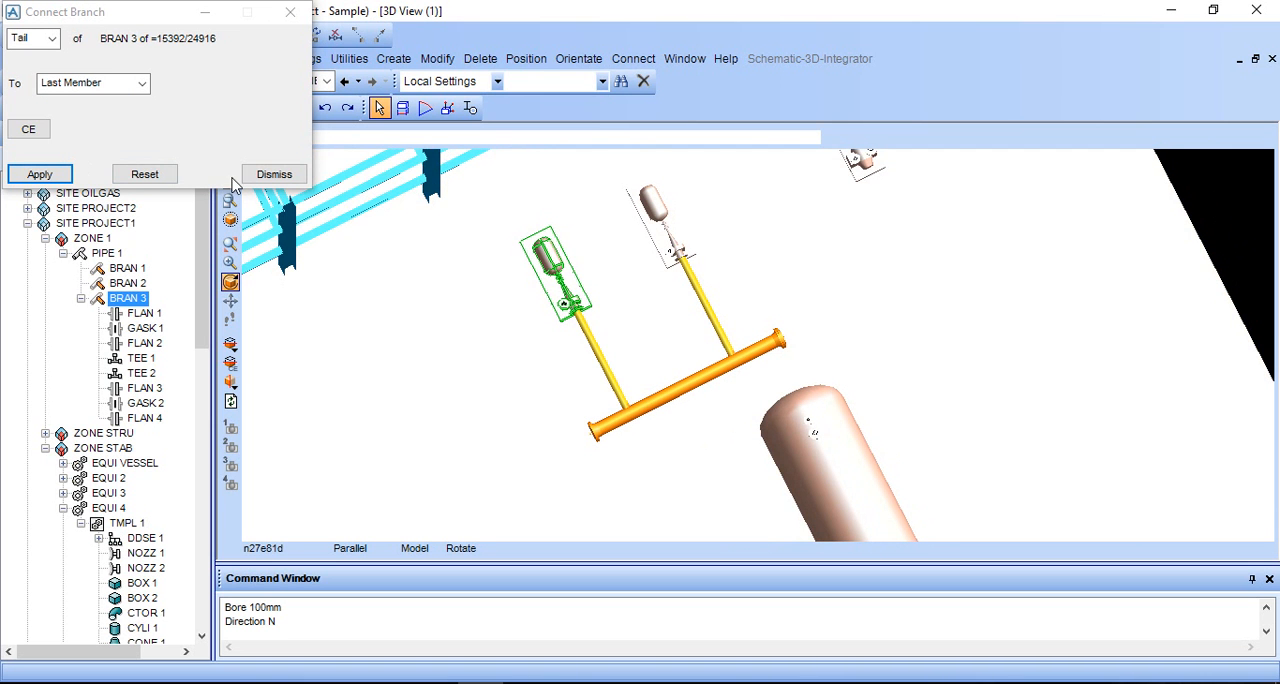
pyautogui.click(264, 176)
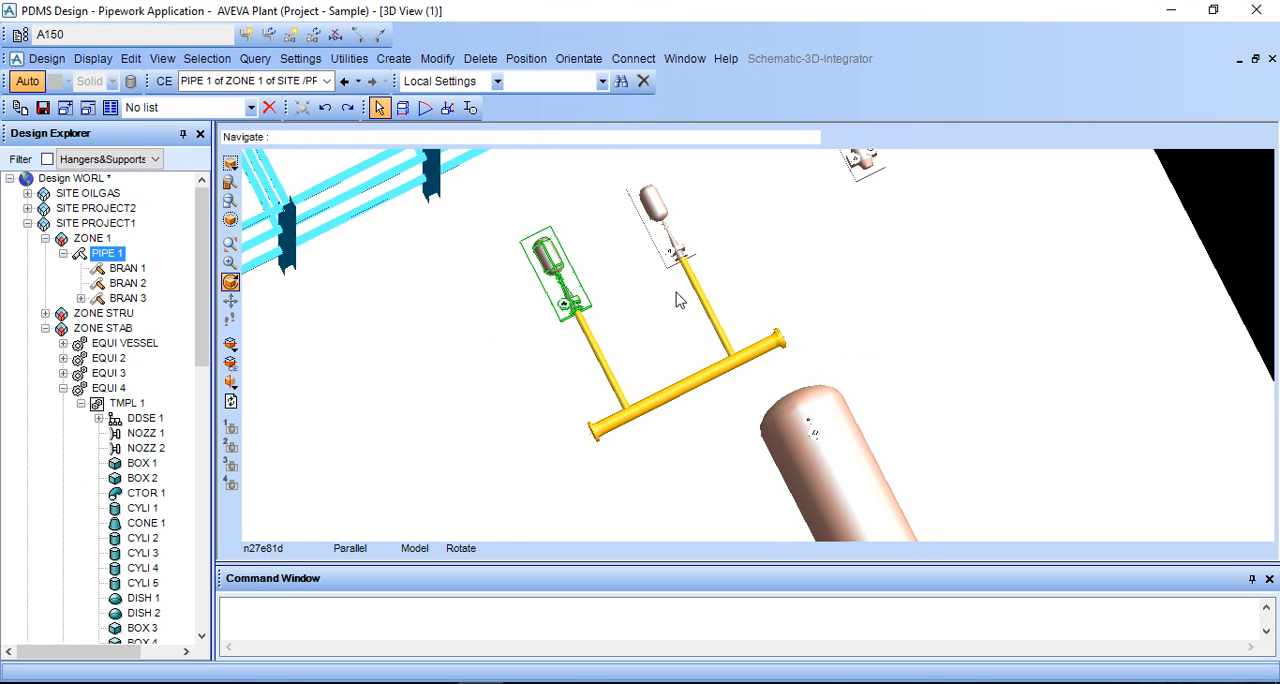
pyautogui.scroll(2, 691, 315)
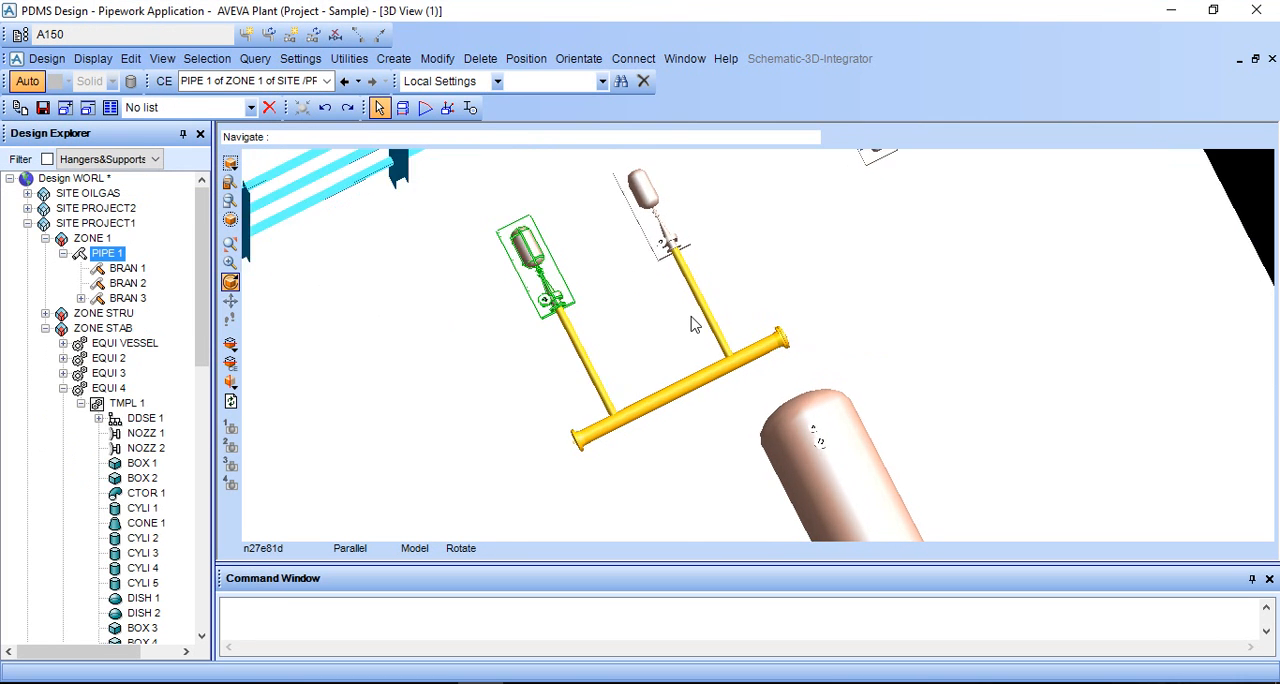
pyautogui.moveTo(682, 327); pyautogui.dragTo(681, 277, button='middle')
pyautogui.scroll(1, 697, 340)
pyautogui.scroll(3, 727, 379)
pyautogui.scroll(-4, 727, 379)
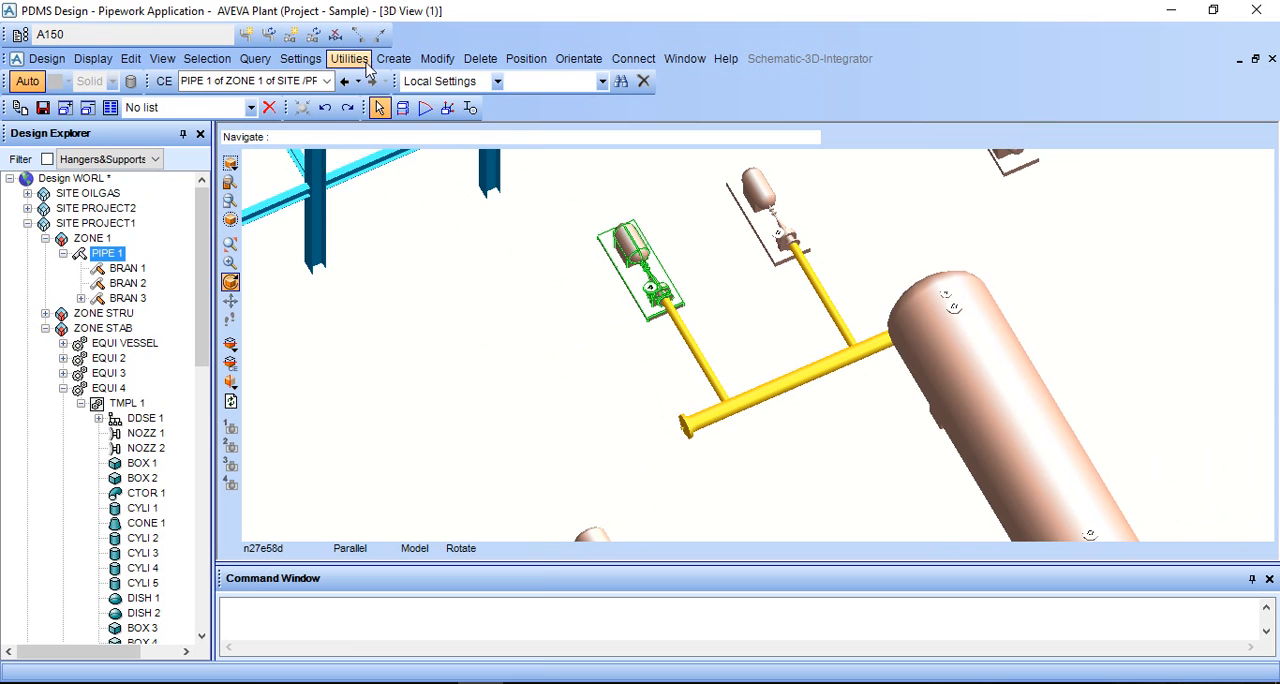
# - Generate an isometric drawing preview of PIPE 1
pyautogui.click(352, 59)
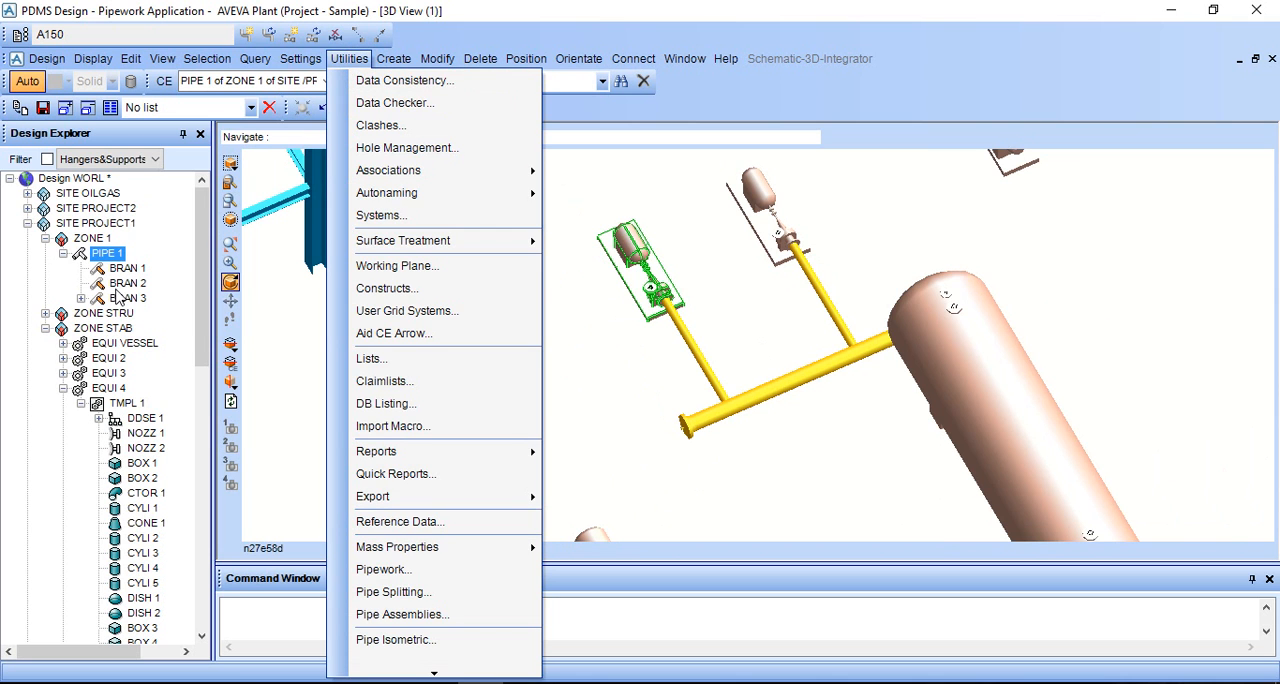
pyautogui.click(99, 256)
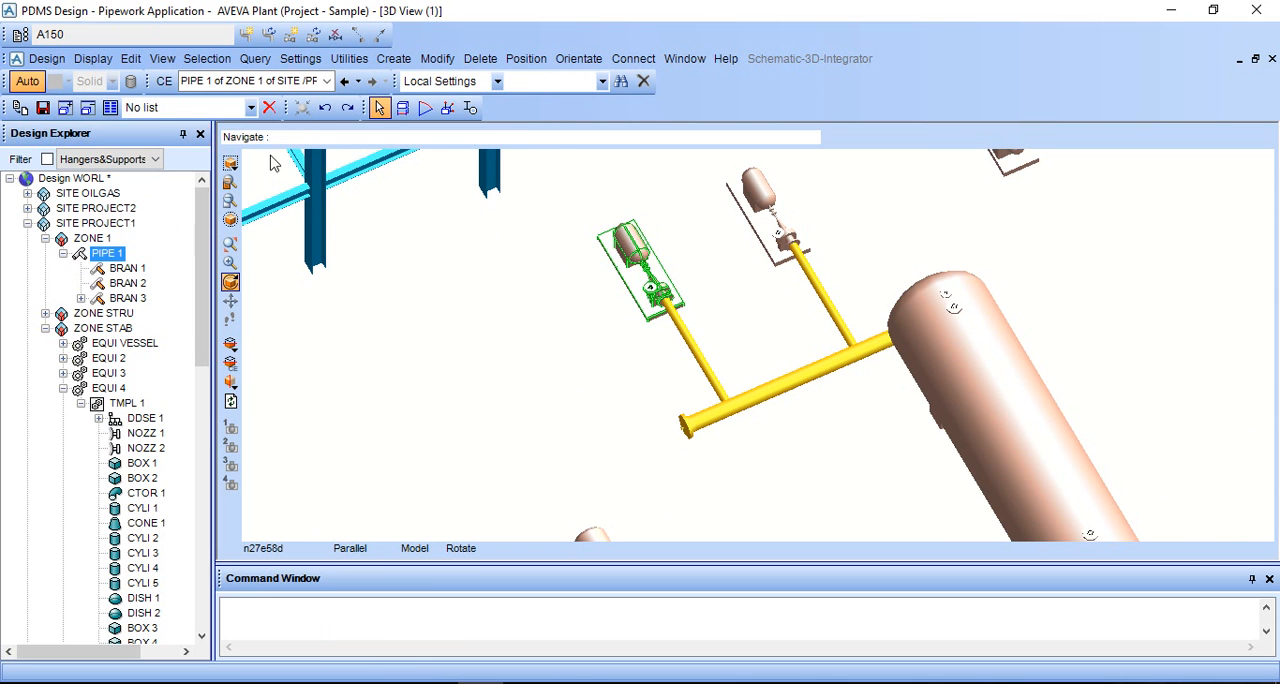
pyautogui.click(350, 59)
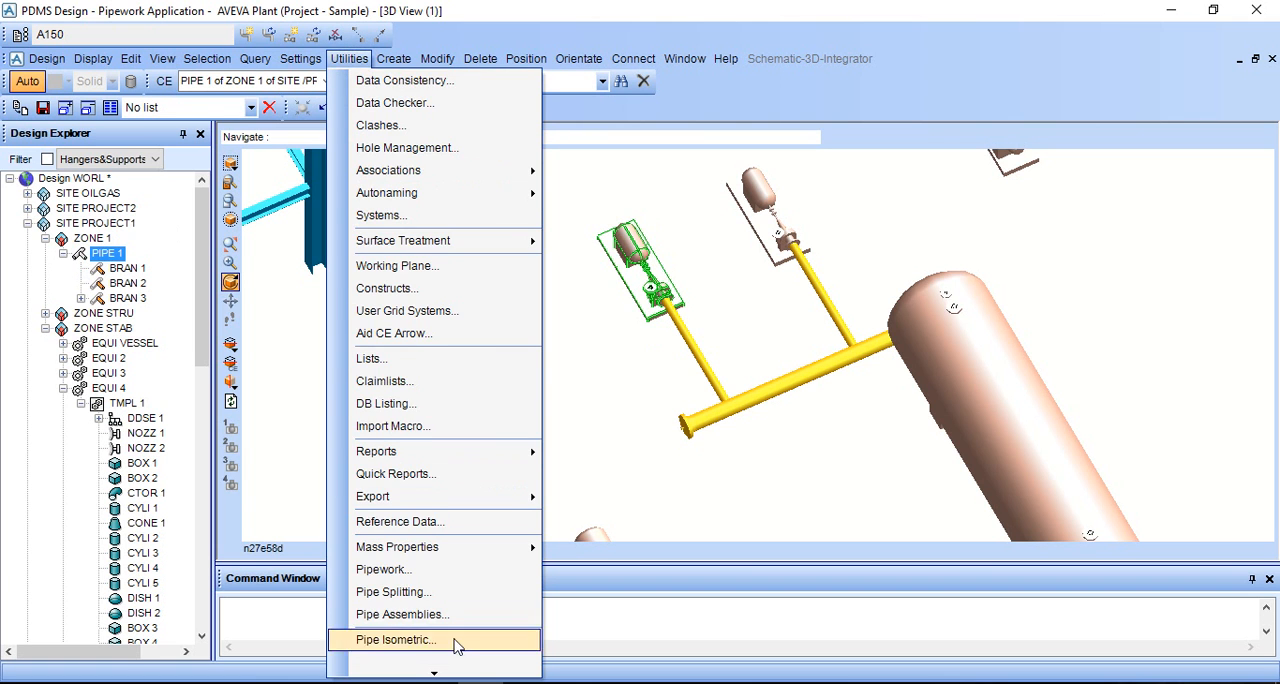
pyautogui.scroll(-1, 457, 646)
pyautogui.click(435, 606)
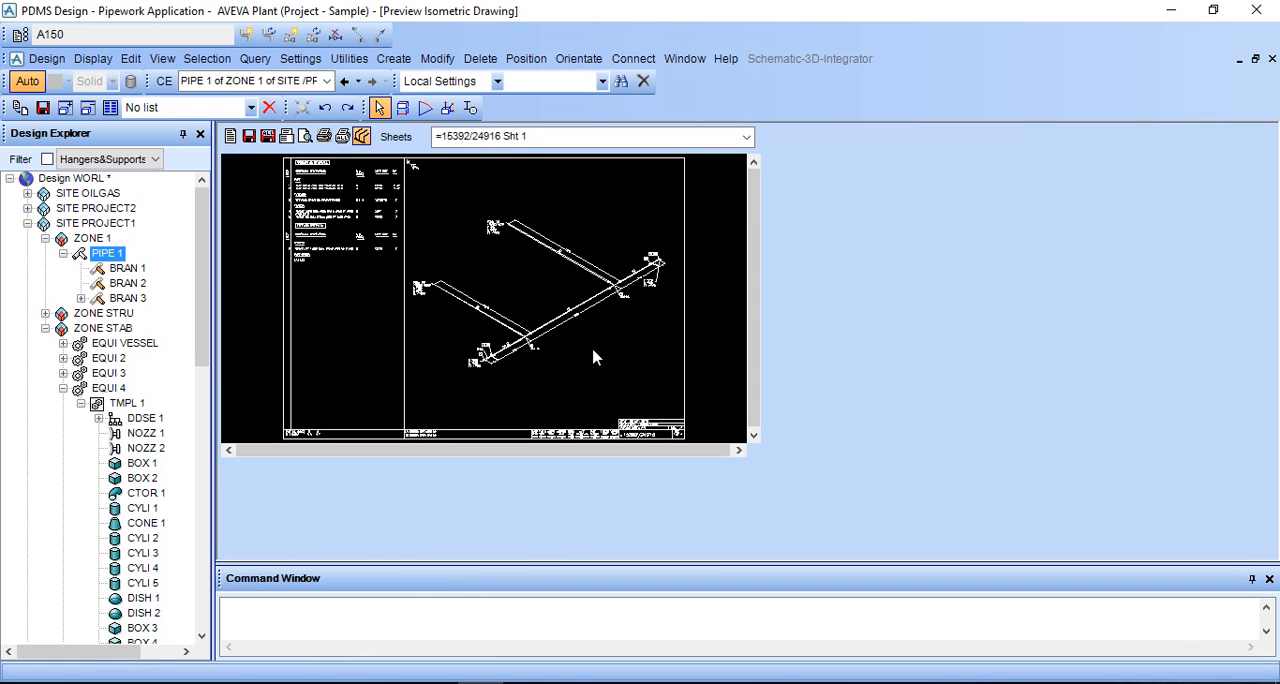
# - Examine the dimensions and tee connections on the isometric, close the preview, and inspect the piping in the 3D model
pyautogui.scroll(5, 594, 334)
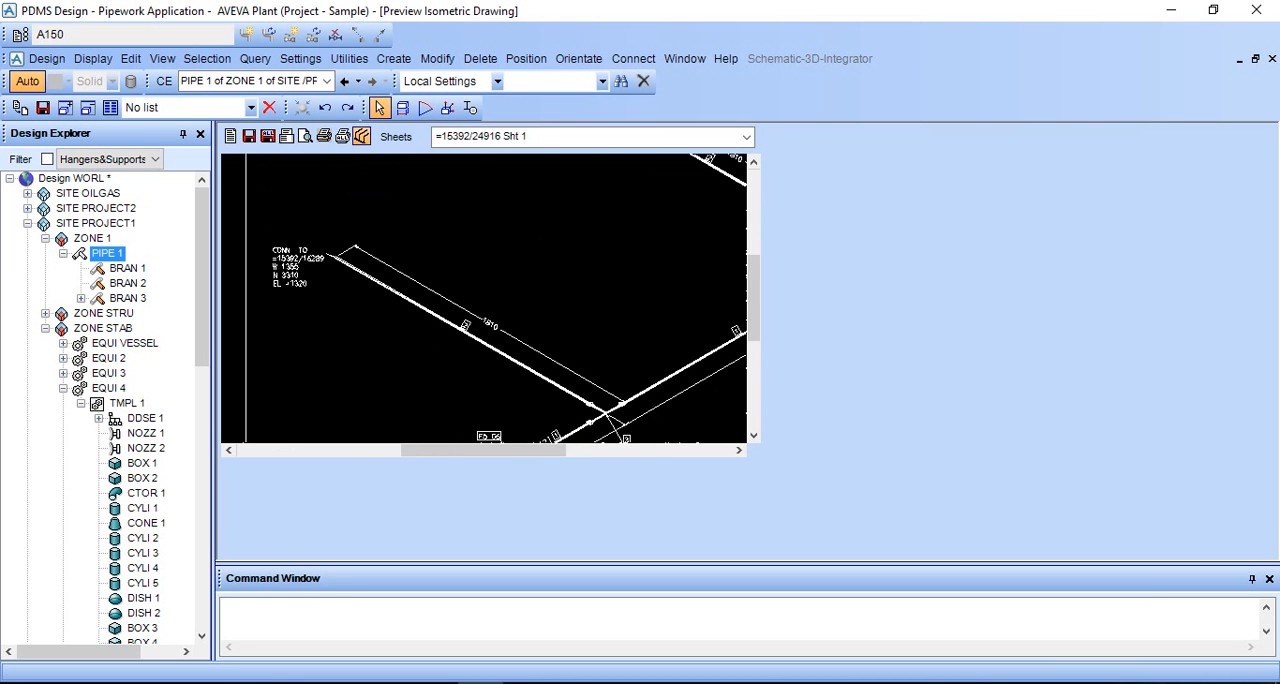
pyautogui.scroll(3, 600, 345)
pyautogui.scroll(-8, 612, 345)
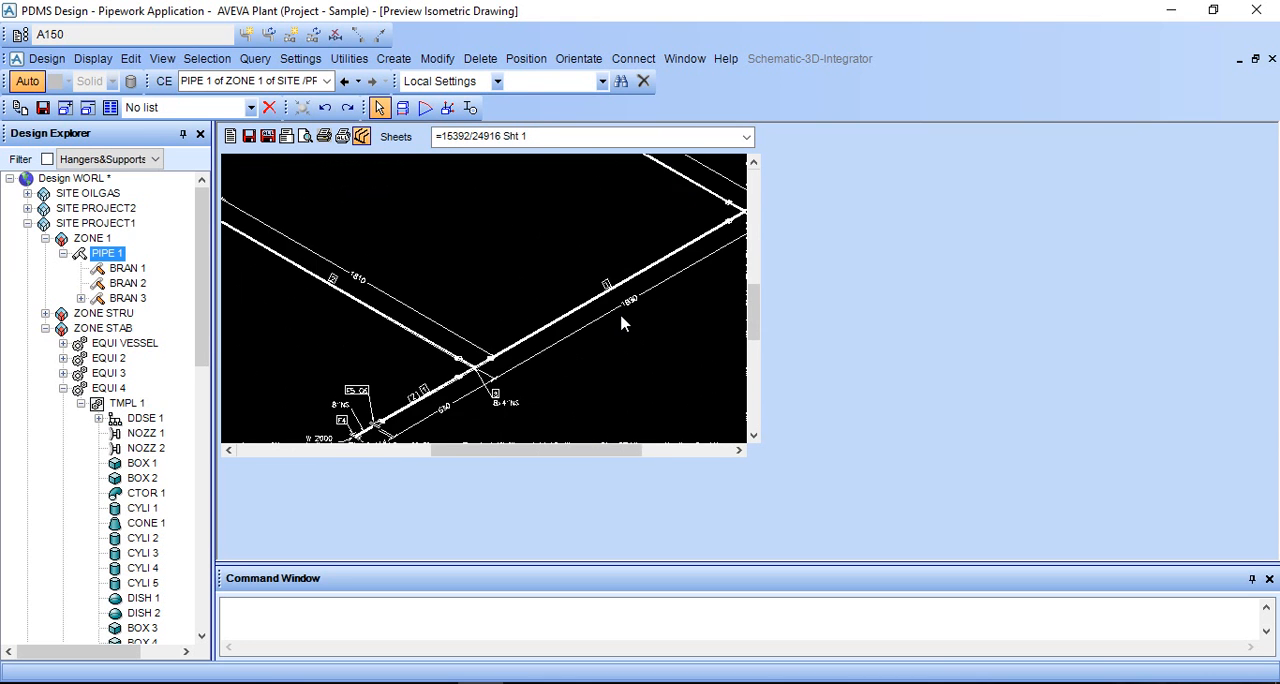
pyautogui.click(1272, 58)
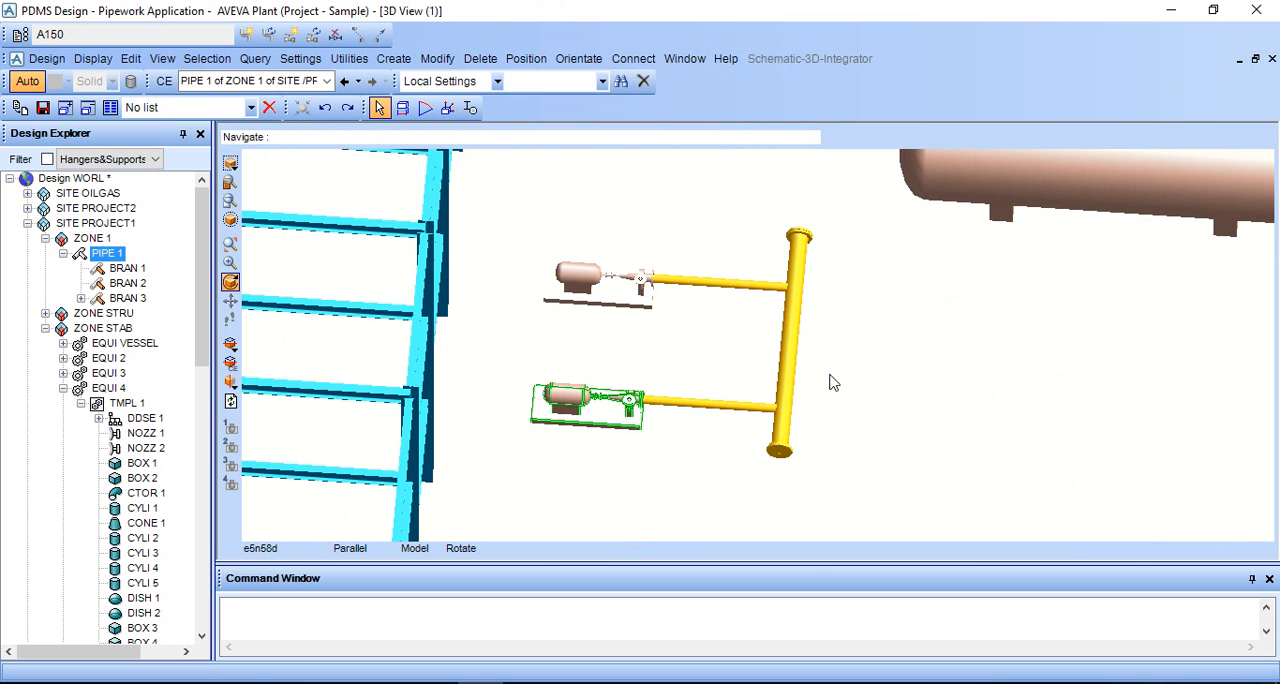
pyautogui.scroll(2, 830, 383)
pyautogui.scroll(2, 830, 383)
pyautogui.scroll(-2, 830, 383)
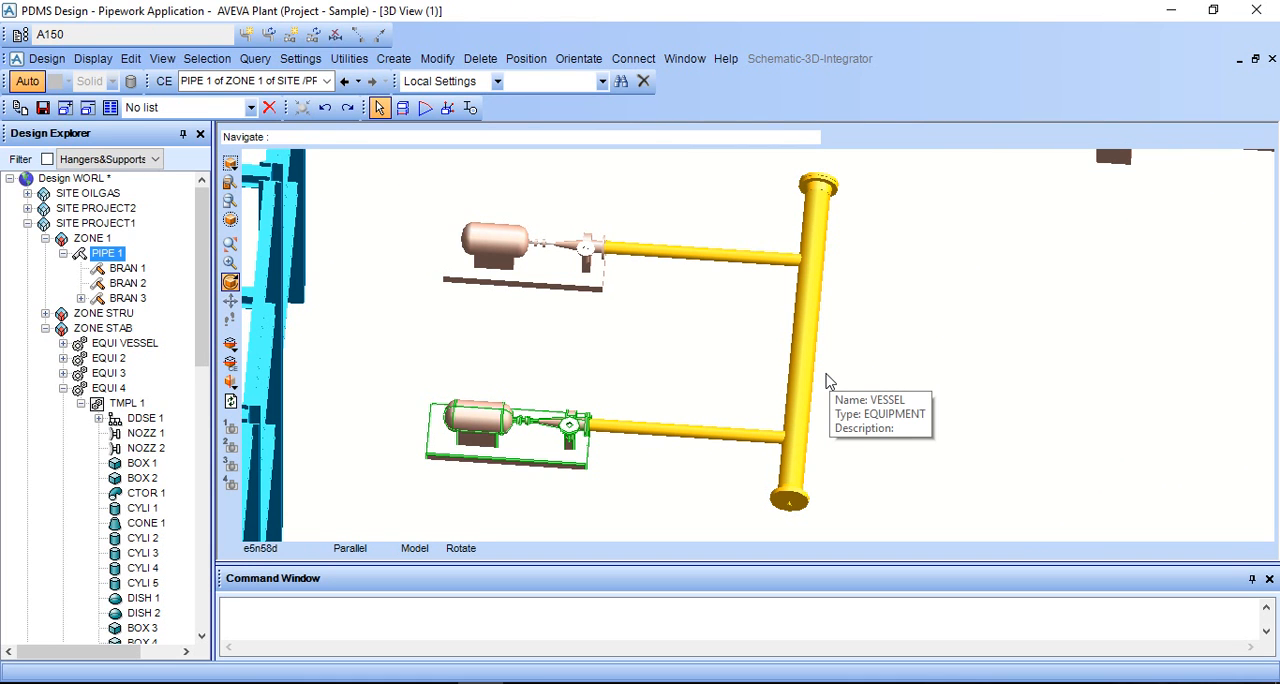